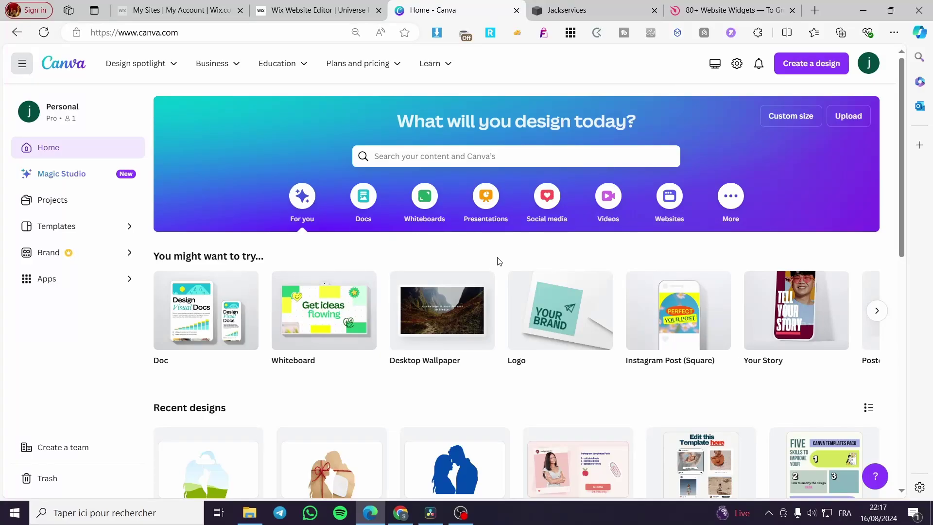
{"action": "scroll", "coordinate": [499, 261], "scroll_direction": "down", "scroll_amount": 2}
{"action": "scroll", "coordinate": [499, 261], "scroll_direction": "up", "scroll_amount": 2}
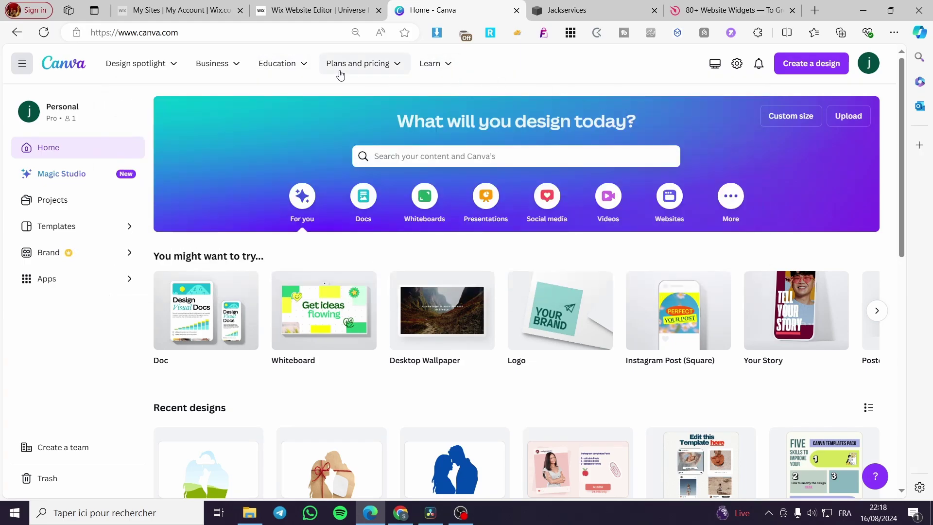
{"action": "mouse_move", "coordinate": [339, 75]}
{"action": "mouse_move", "coordinate": [792, 354]}
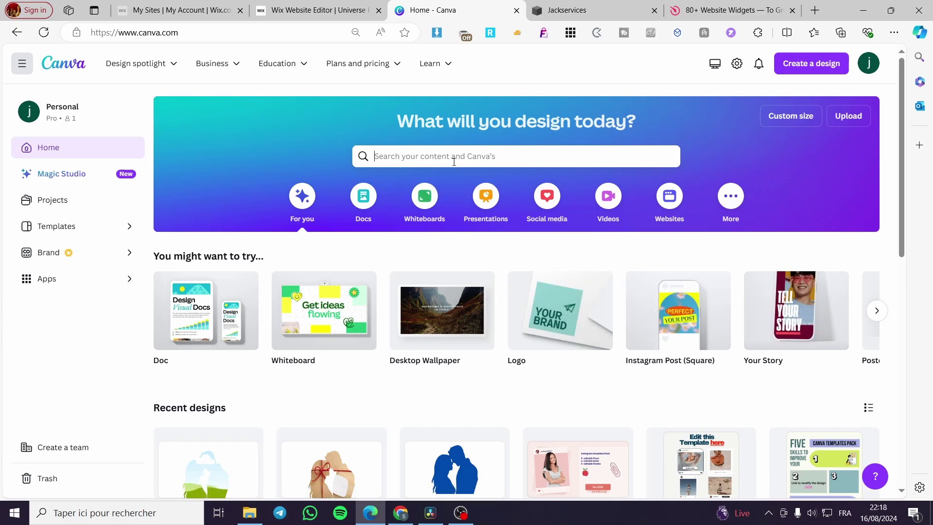
Search Canva's content for "website"
{"action": "left_click", "coordinate": [454, 162]}
{"action": "type", "text": "w"}
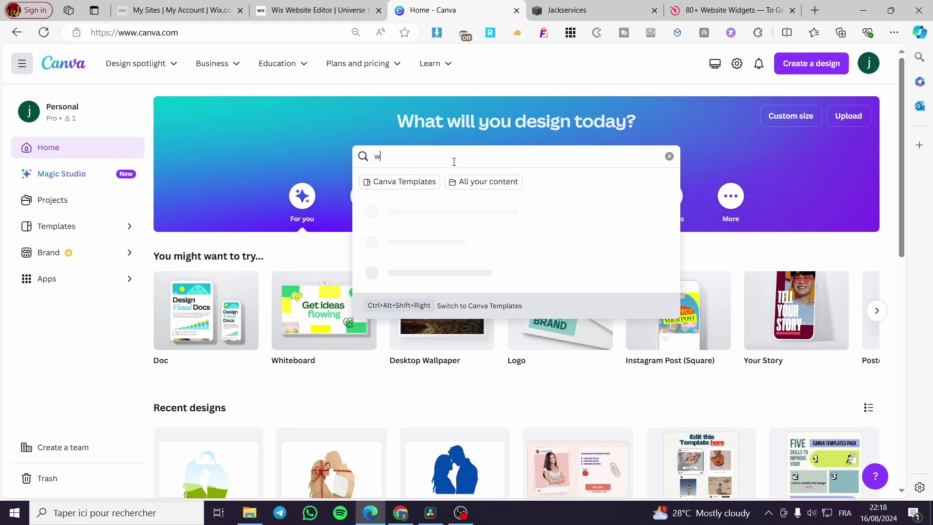
{"action": "type", "text": "ebsit"}
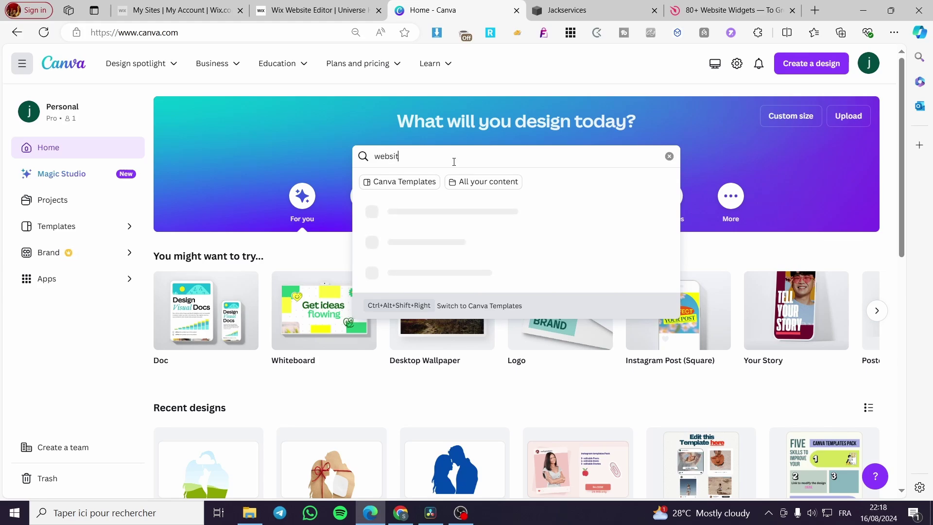
{"action": "type", "text": "e"}
{"action": "key", "text": "Return"}
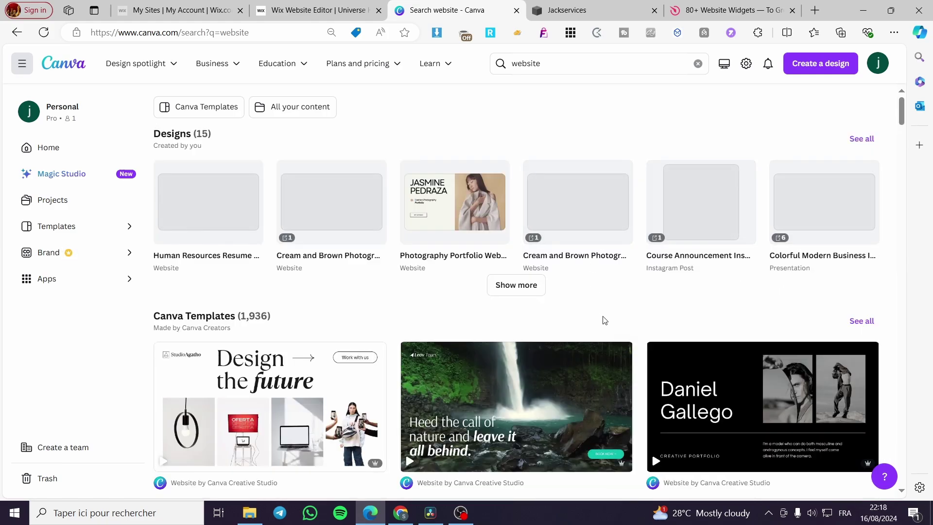
Browse the website search results, looking over the existing designs and the Canva website templates
{"action": "scroll", "coordinate": [605, 320], "scroll_direction": "down", "scroll_amount": 1}
{"action": "scroll", "coordinate": [561, 276], "scroll_direction": "down", "scroll_amount": 1}
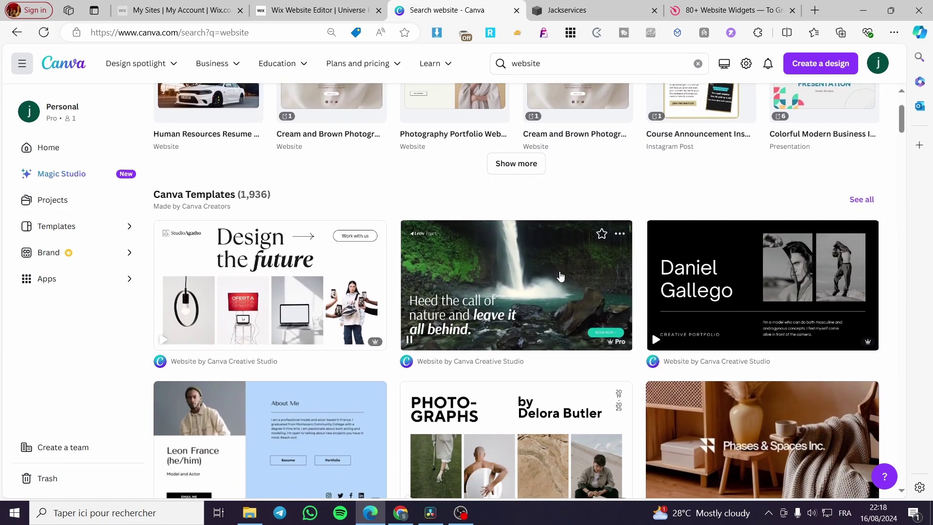
{"action": "scroll", "coordinate": [479, 248], "scroll_direction": "up", "scroll_amount": 2}
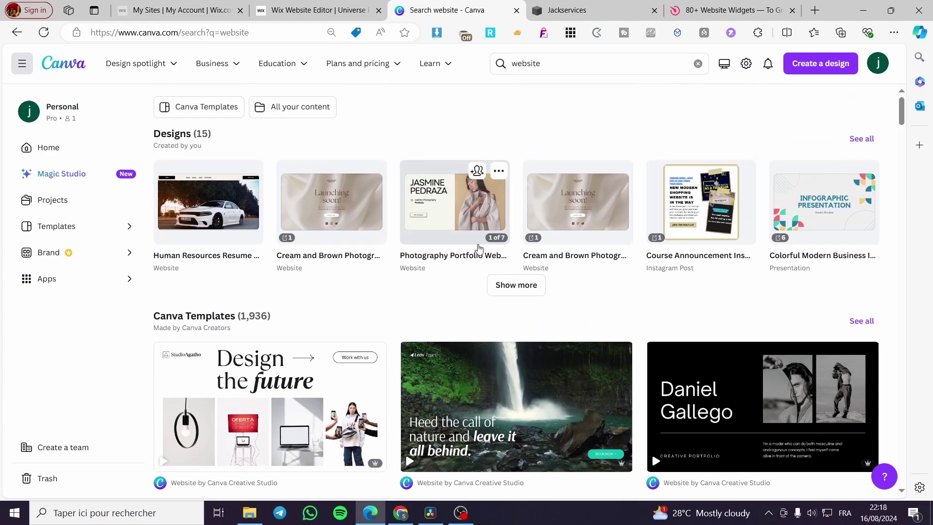
{"action": "scroll", "coordinate": [508, 238], "scroll_direction": "down", "scroll_amount": 2}
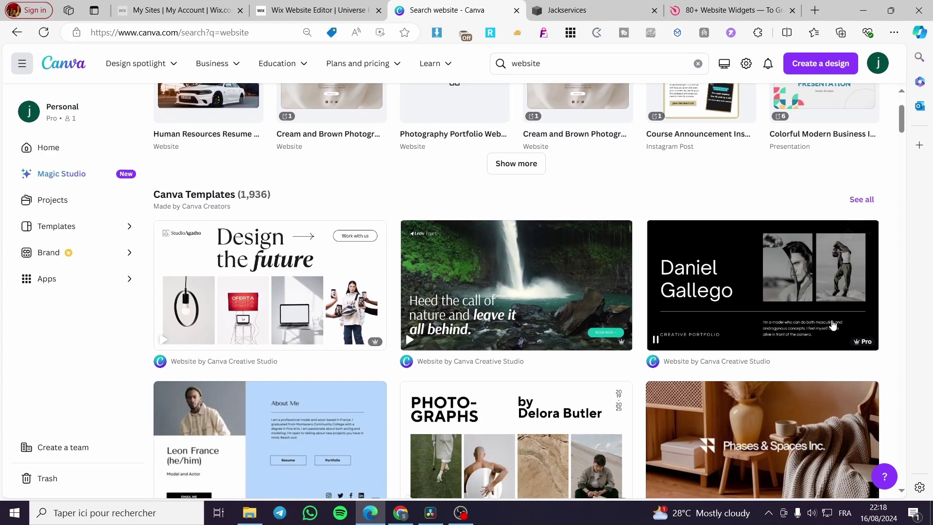
{"action": "scroll", "coordinate": [663, 366], "scroll_direction": "down", "scroll_amount": 1}
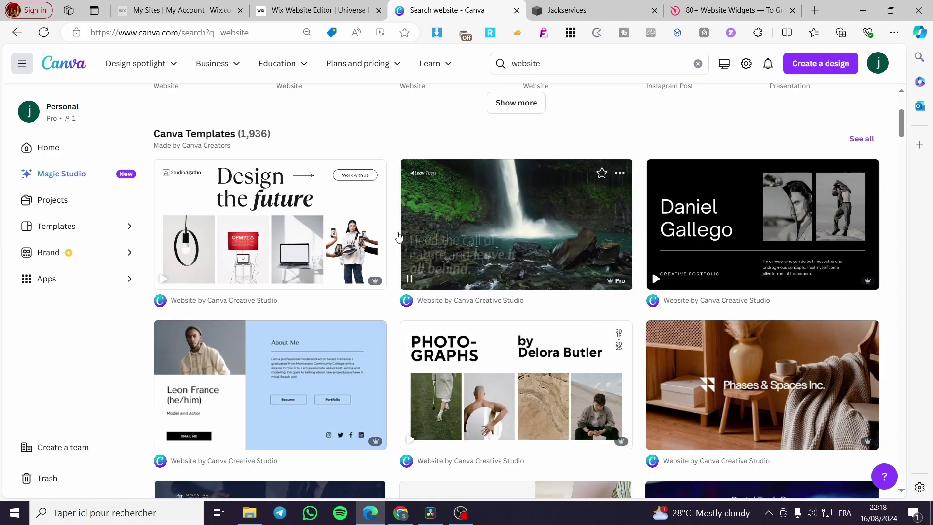
{"action": "scroll", "coordinate": [632, 241], "scroll_direction": "down", "scroll_amount": 3}
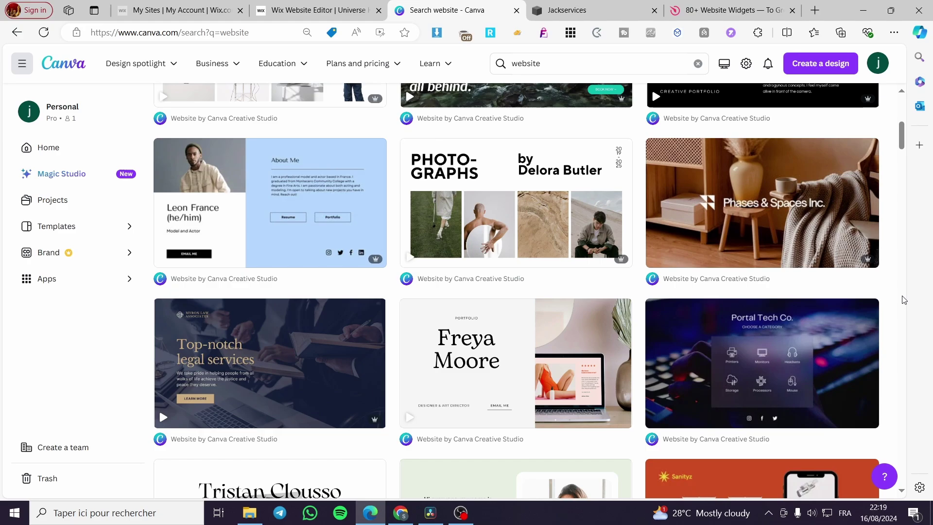
{"action": "mouse_move", "coordinate": [317, 324]}
{"action": "scroll", "coordinate": [519, 343], "scroll_direction": "down", "scroll_amount": 4}
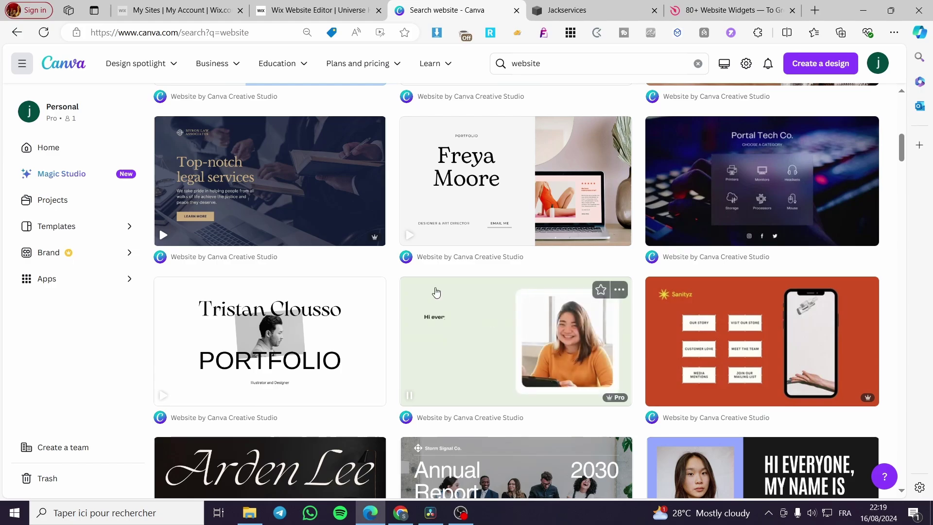
{"action": "mouse_move", "coordinate": [292, 208]}
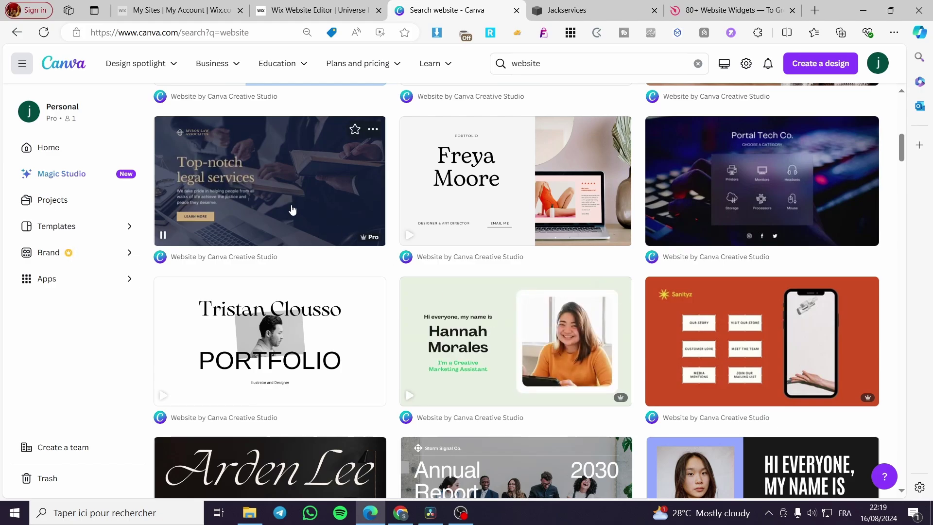
{"action": "scroll", "coordinate": [291, 210], "scroll_direction": "down", "scroll_amount": 5}
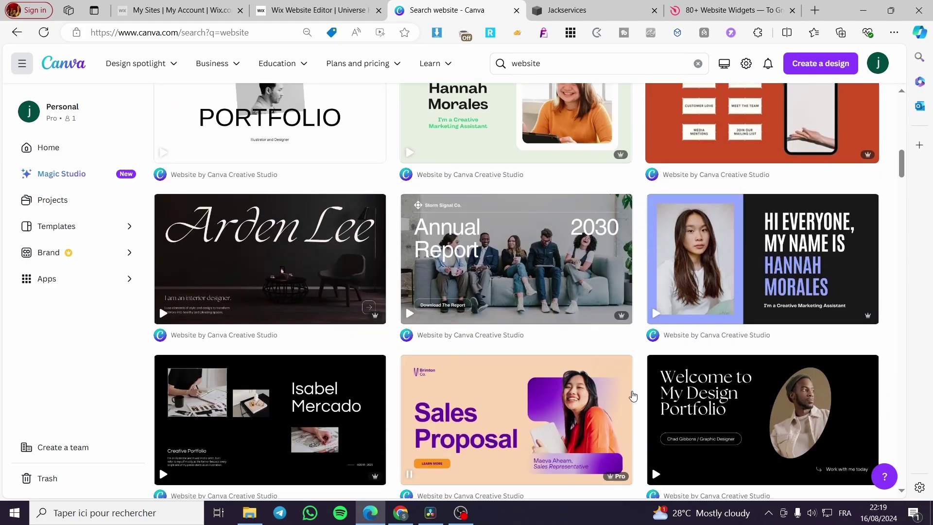
{"action": "scroll", "coordinate": [543, 403], "scroll_direction": "up", "scroll_amount": 7}
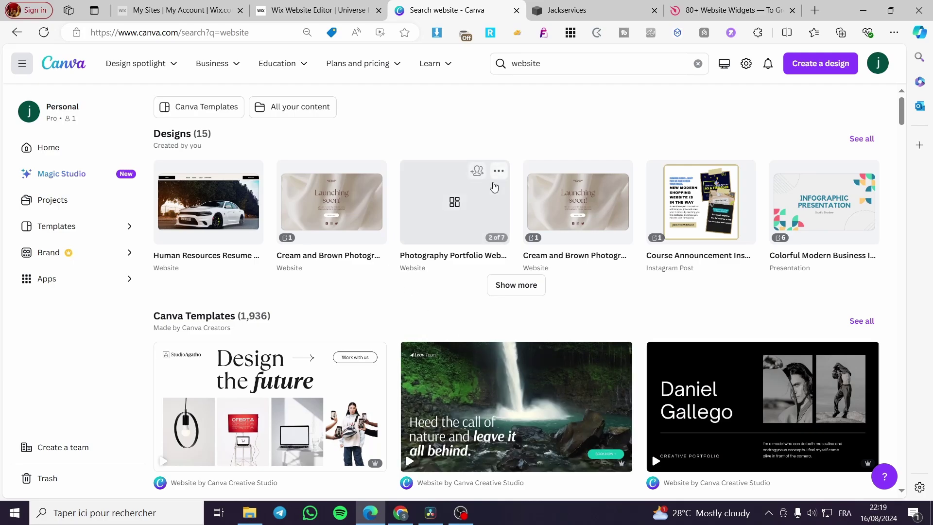
Replace the search term with "booking website" and run the search
{"action": "left_click", "coordinate": [492, 68]}
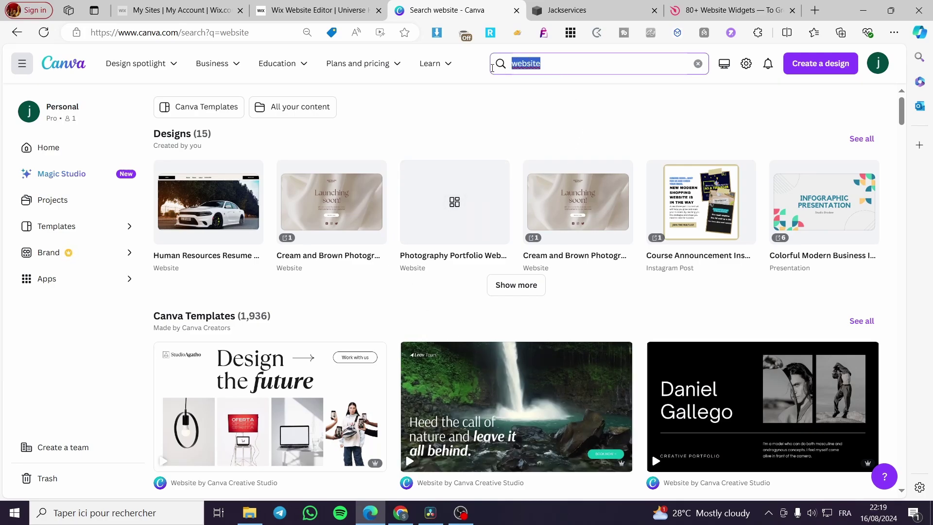
{"action": "type", "text": "b"}
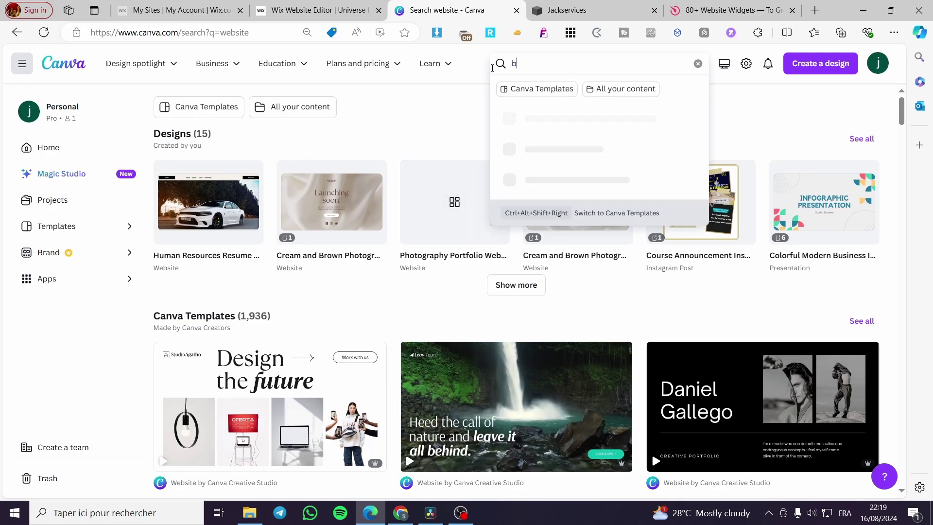
{"action": "type", "text": "oking we"}
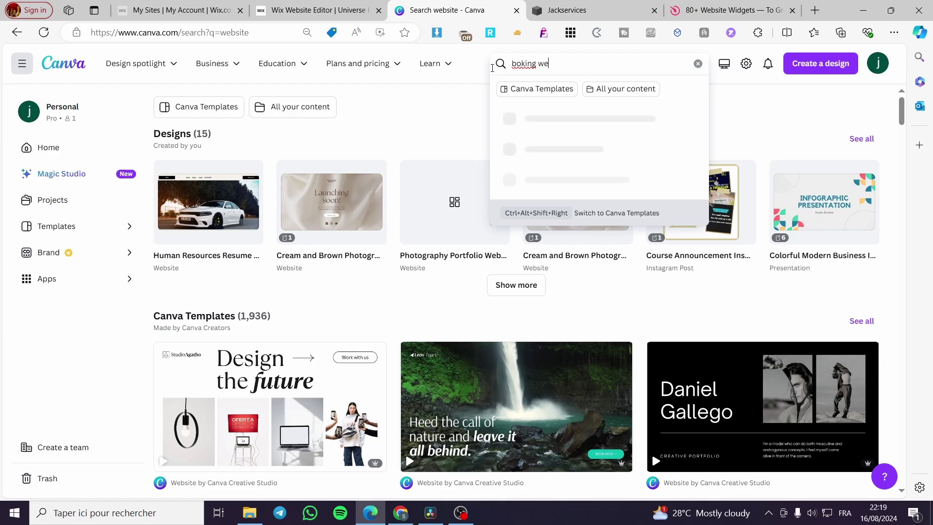
{"action": "type", "text": "bsite"}
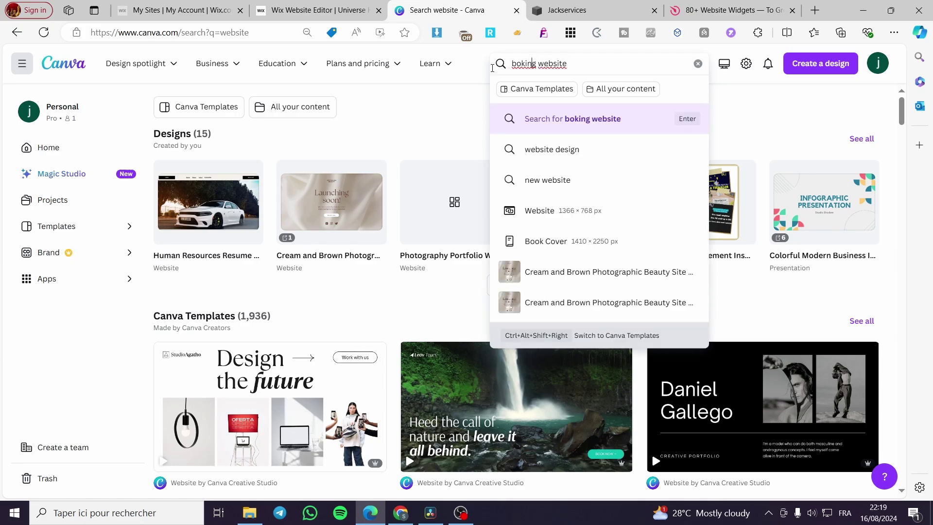
{"action": "type", "text": "o"}
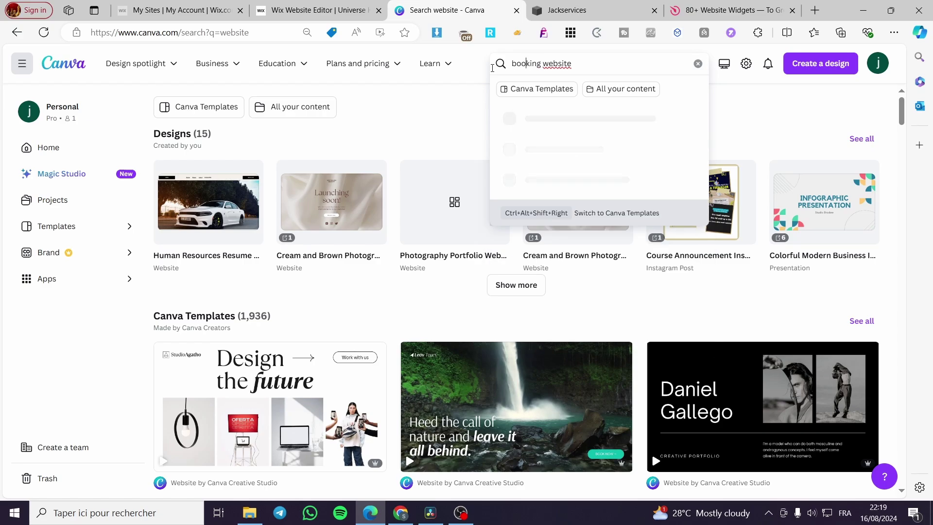
{"action": "key", "text": "Return"}
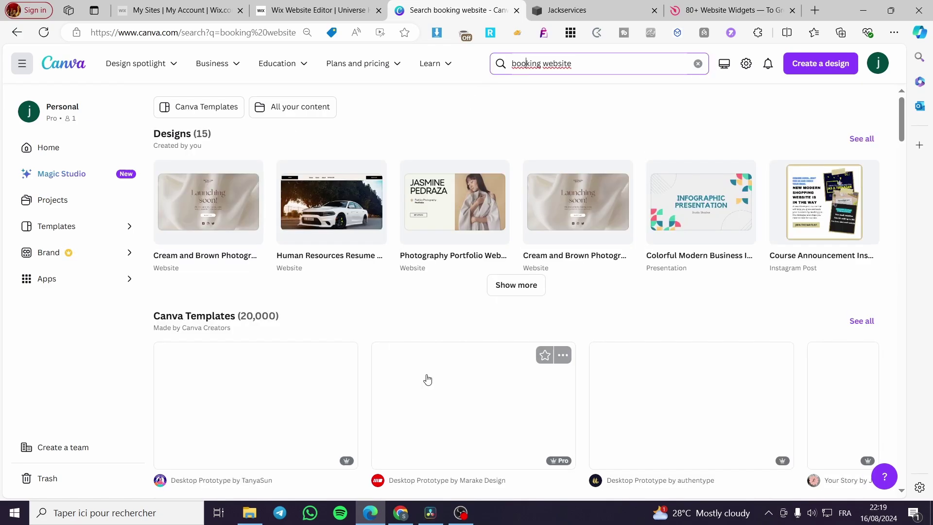
Find the Red Clean Hotel Booking Desktop Prototype among the booking website templates and open it for customizing
{"action": "scroll", "coordinate": [347, 378], "scroll_direction": "down", "scroll_amount": 4}
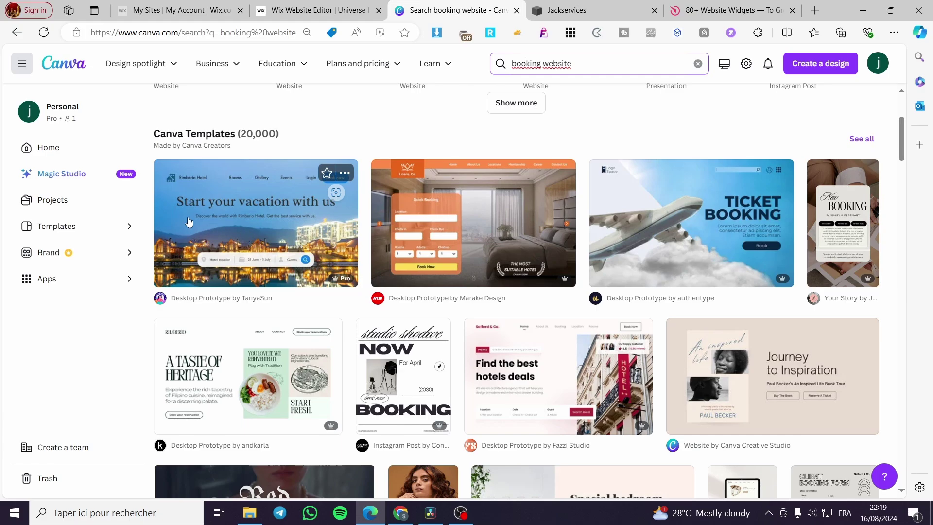
{"action": "left_click", "coordinate": [243, 137]}
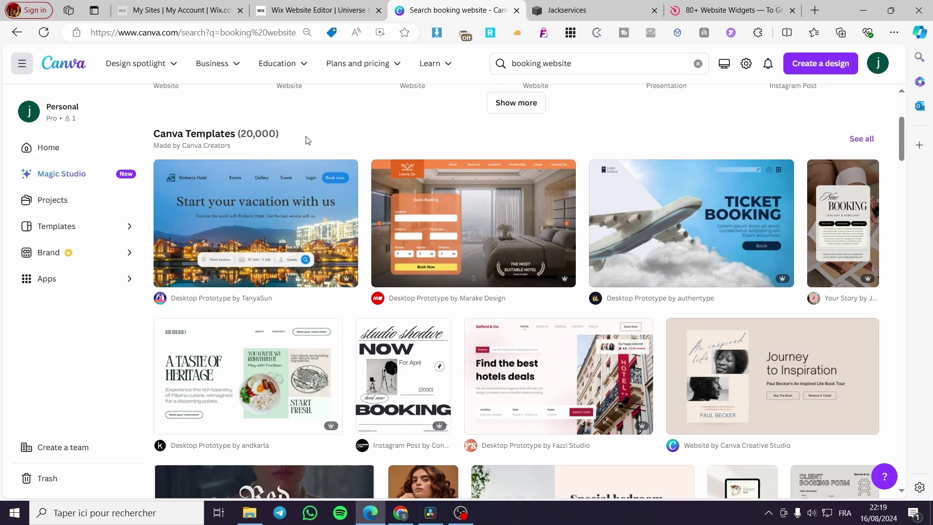
{"action": "scroll", "coordinate": [708, 315], "scroll_direction": "down", "scroll_amount": 1}
{"action": "scroll", "coordinate": [707, 315], "scroll_direction": "down", "scroll_amount": 2}
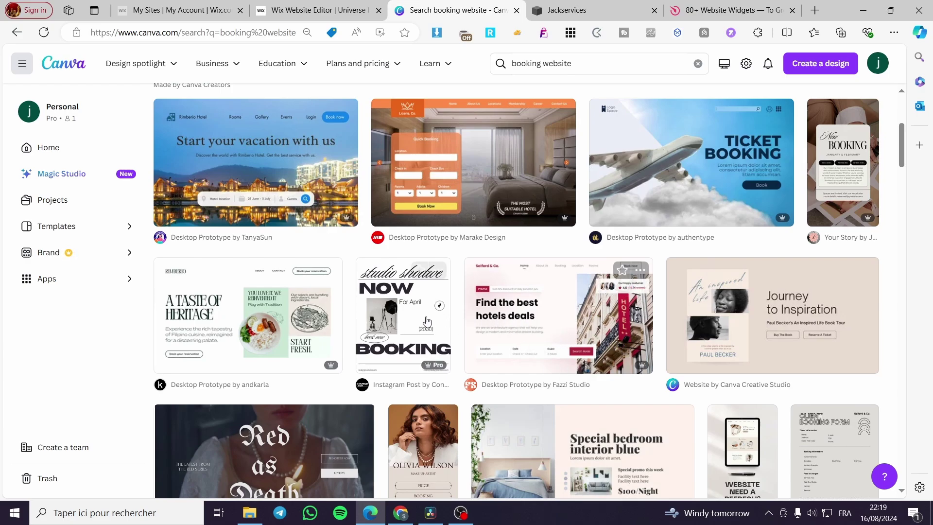
{"action": "scroll", "coordinate": [292, 316], "scroll_direction": "down", "scroll_amount": 4}
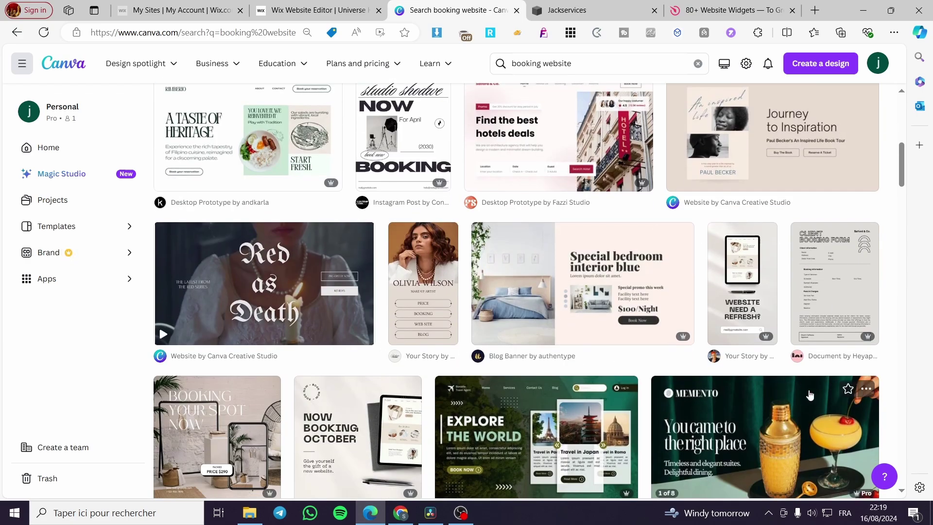
{"action": "scroll", "coordinate": [810, 395], "scroll_direction": "down", "scroll_amount": 1}
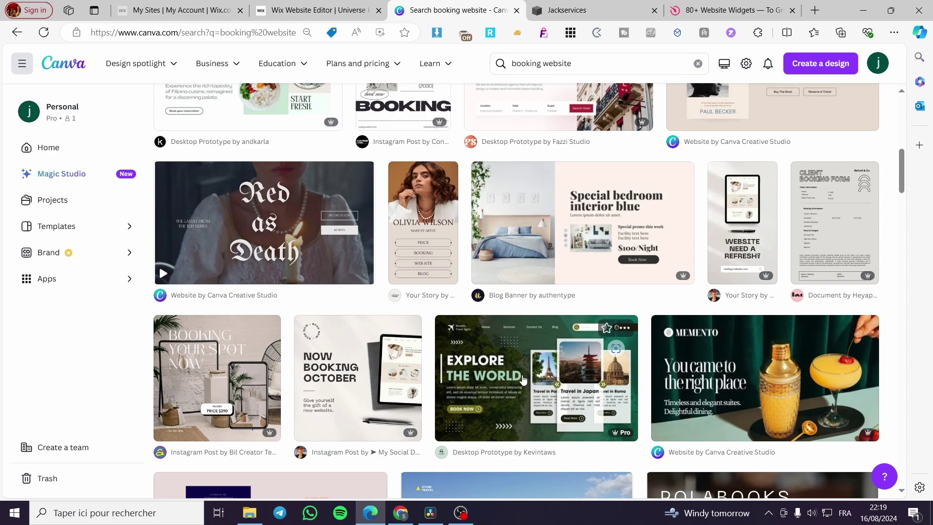
{"action": "scroll", "coordinate": [558, 410], "scroll_direction": "up", "scroll_amount": 4}
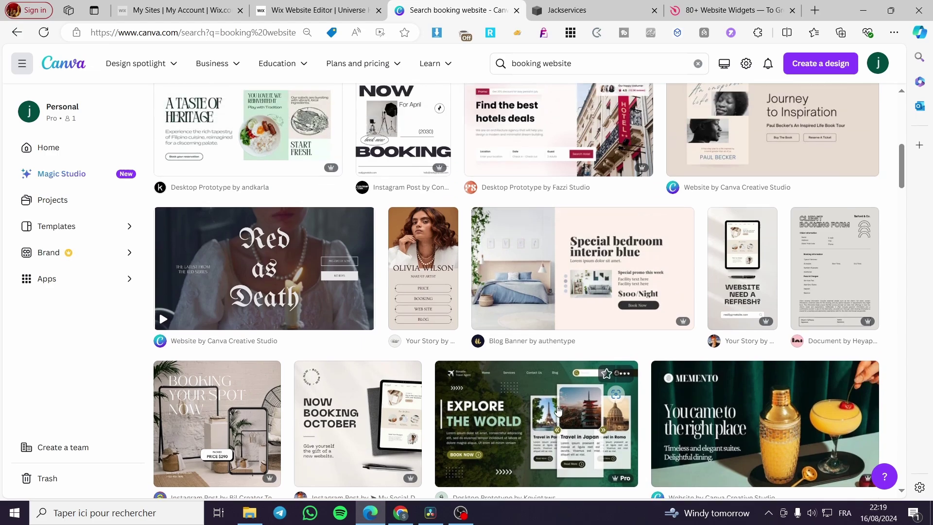
{"action": "left_click", "coordinate": [565, 273]}
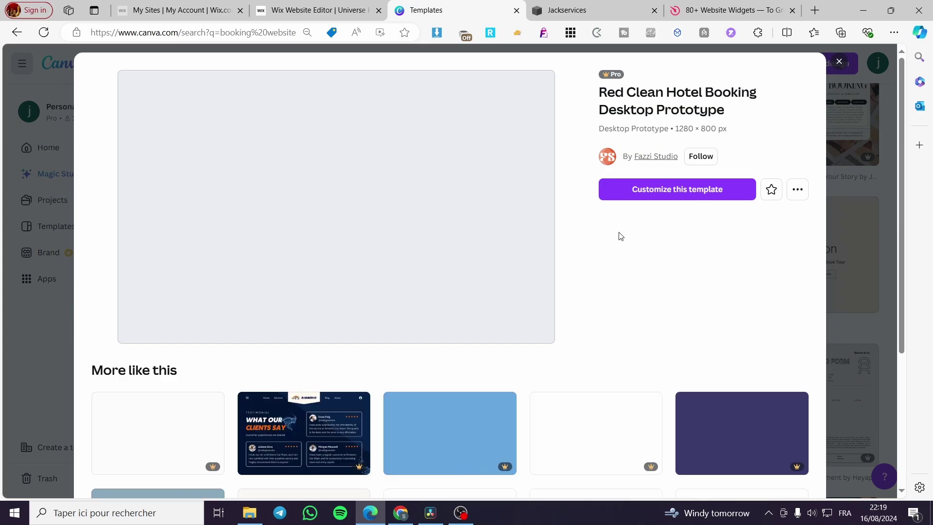
{"action": "left_click", "coordinate": [694, 193]}
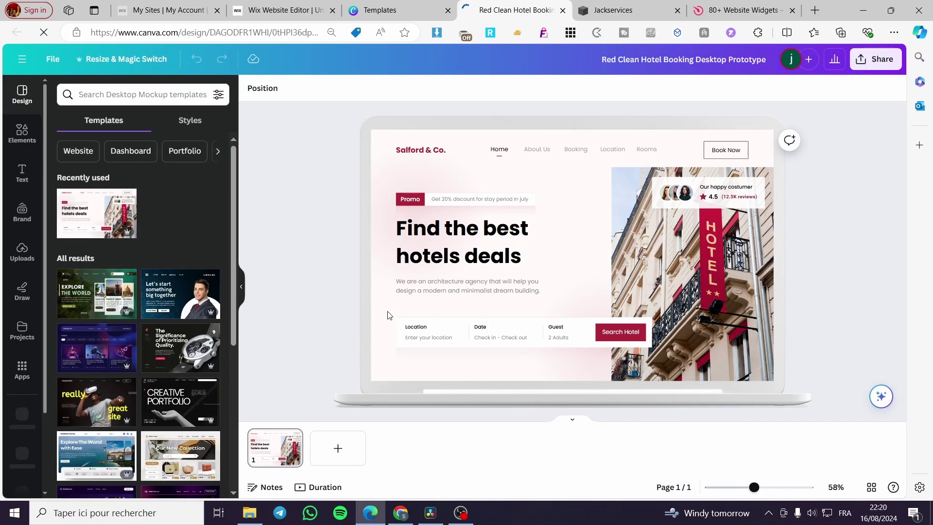
Copy all elements of the hotel booking page onto a new second page and add a blank third page
{"action": "key", "text": "ctrl+a"}
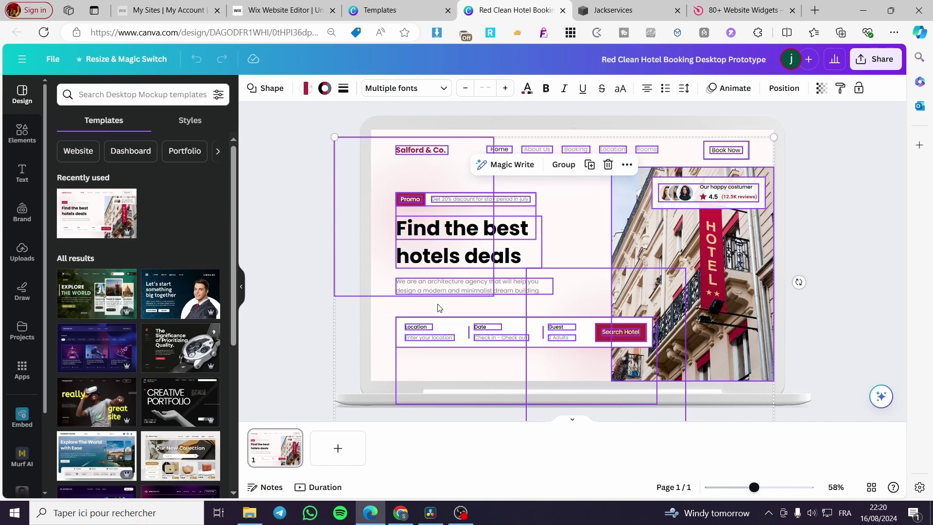
{"action": "left_click", "coordinate": [338, 448]}
{"action": "key", "text": "ctrl+v"}
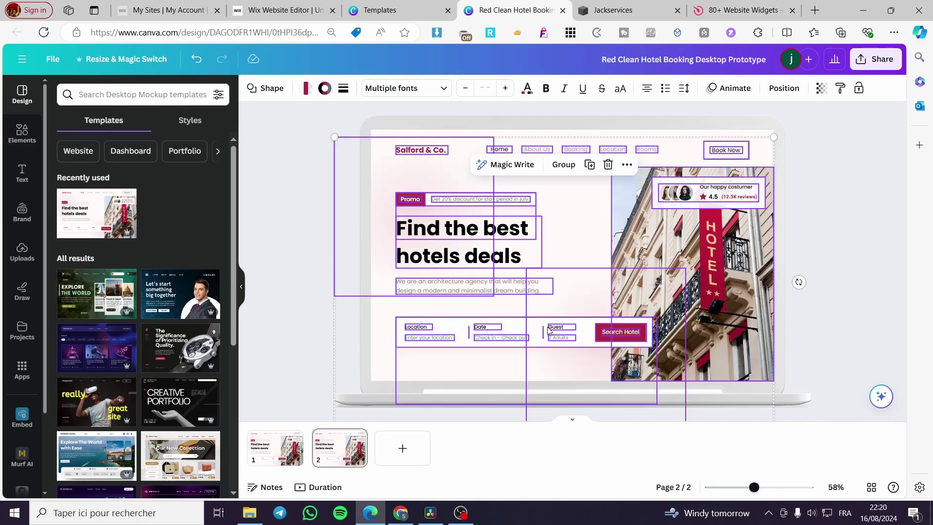
{"action": "left_click", "coordinate": [403, 448]}
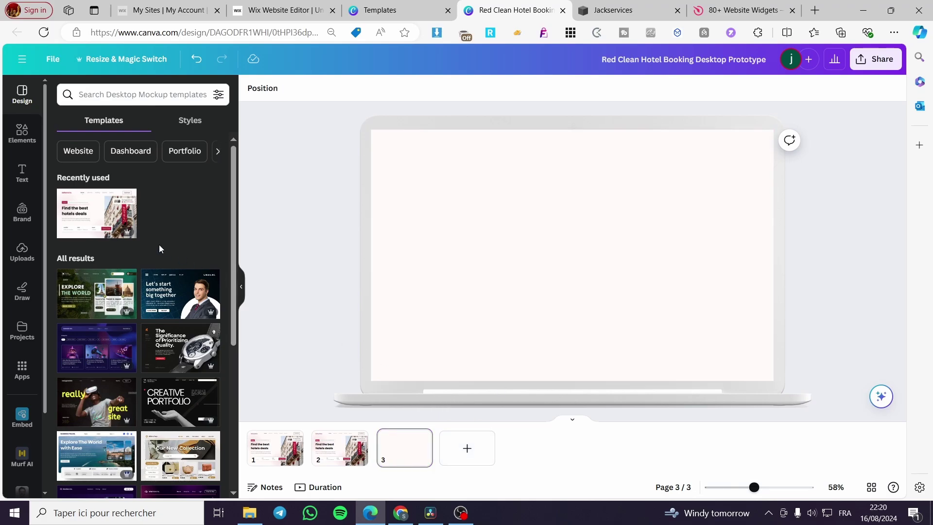
{"action": "left_click", "coordinate": [465, 447]}
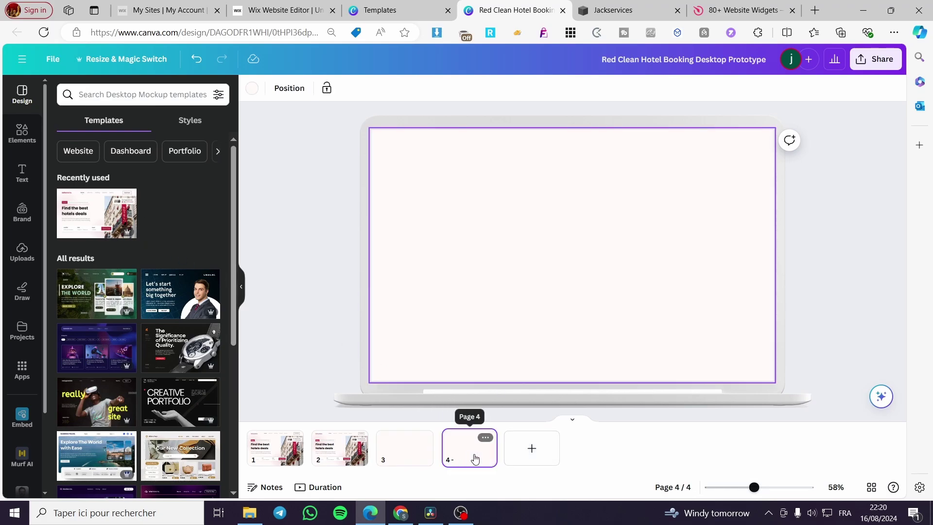
{"action": "right_click", "coordinate": [452, 259]}
{"action": "left_click", "coordinate": [404, 211]}
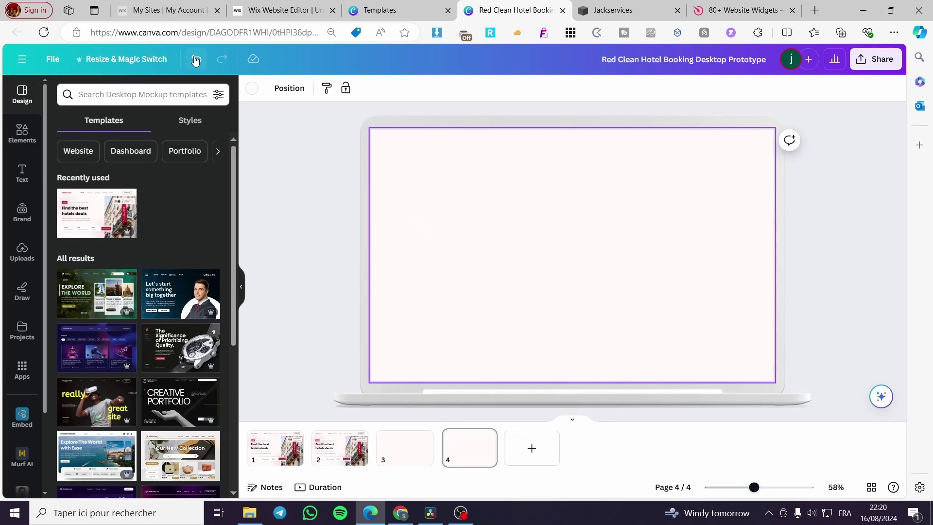
{"action": "left_click", "coordinate": [197, 59]}
Return to the browser tab with the preview of the hotel booking template
{"action": "left_click", "coordinate": [22, 59]}
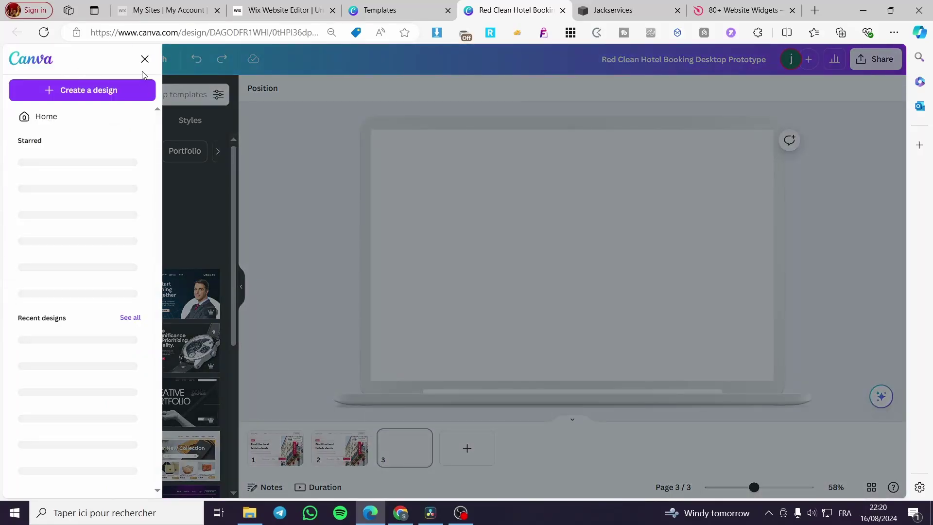
{"action": "left_click", "coordinate": [371, 7]}
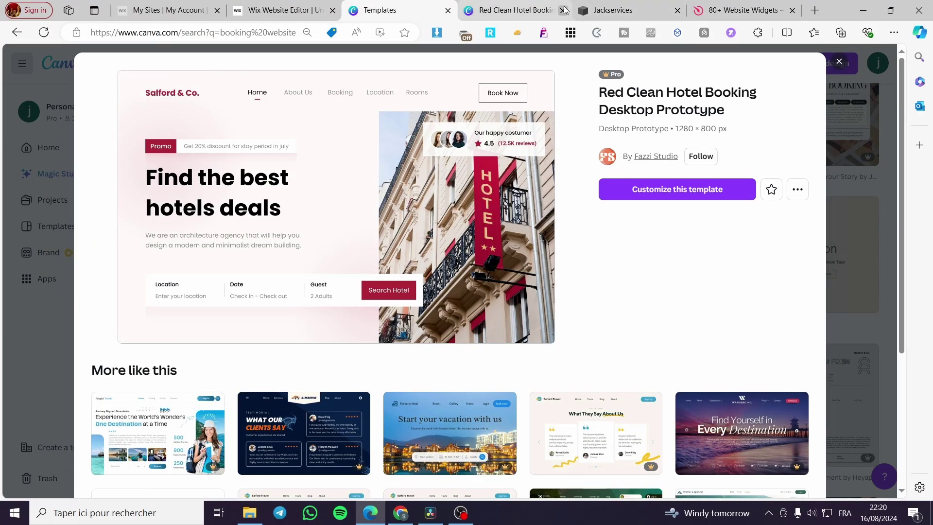
Find the Blue and Yellow Modern Travel Website Desktop Prototype among the booking website templates and open it for customizing
{"action": "left_click", "coordinate": [840, 63]}
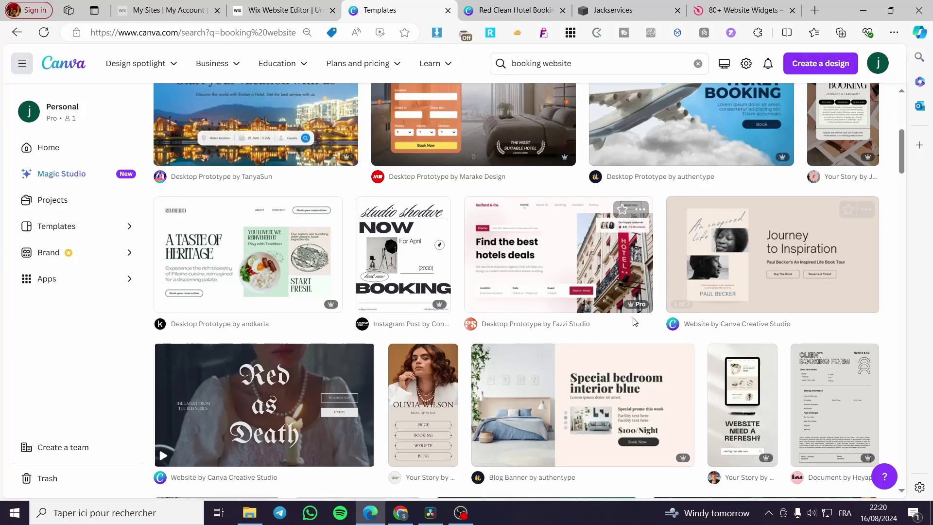
{"action": "scroll", "coordinate": [518, 371], "scroll_direction": "down", "scroll_amount": 1}
{"action": "scroll", "coordinate": [518, 372], "scroll_direction": "down", "scroll_amount": 3}
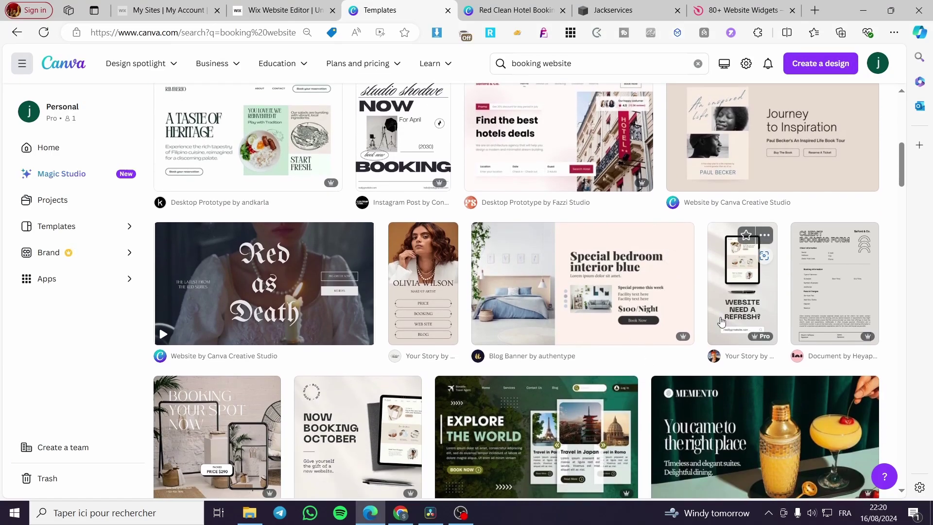
{"action": "scroll", "coordinate": [436, 316], "scroll_direction": "down", "scroll_amount": 3}
{"action": "scroll", "coordinate": [435, 316], "scroll_direction": "down", "scroll_amount": 5}
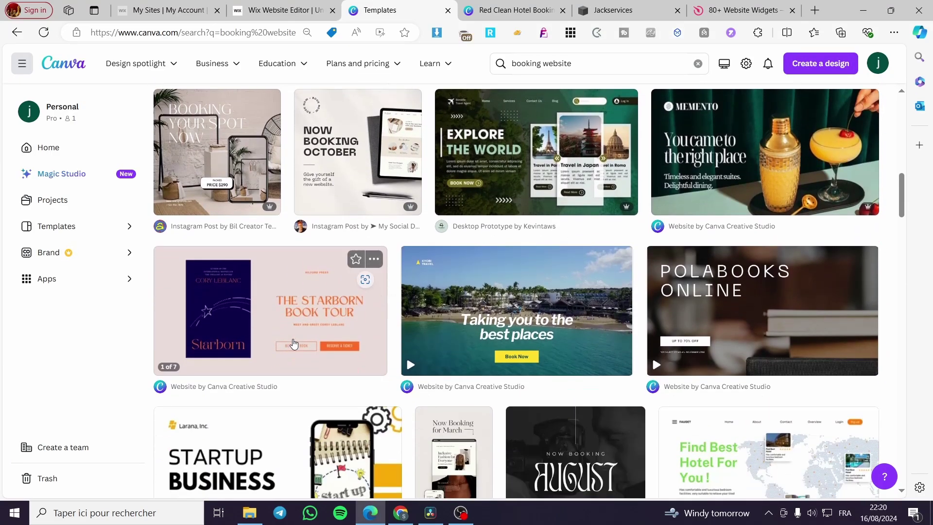
{"action": "scroll", "coordinate": [667, 347], "scroll_direction": "down", "scroll_amount": 3}
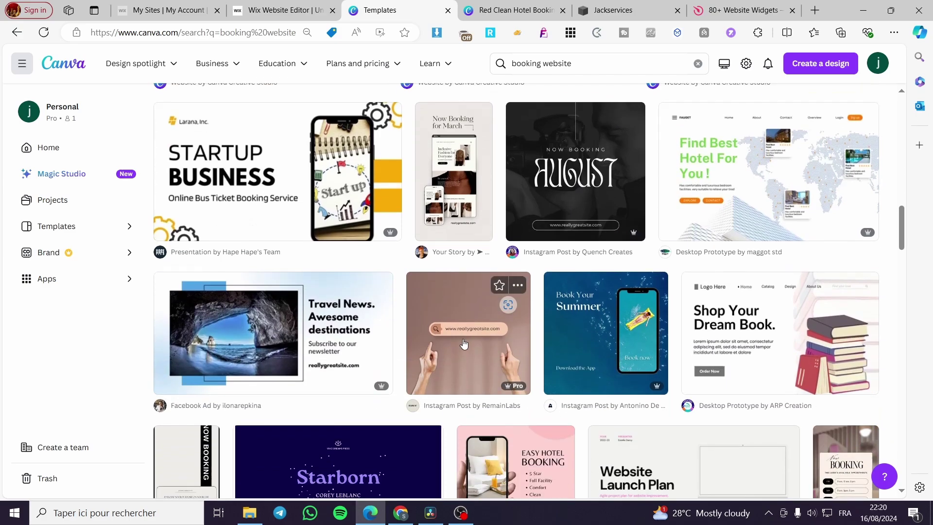
{"action": "scroll", "coordinate": [462, 344], "scroll_direction": "down", "scroll_amount": 3}
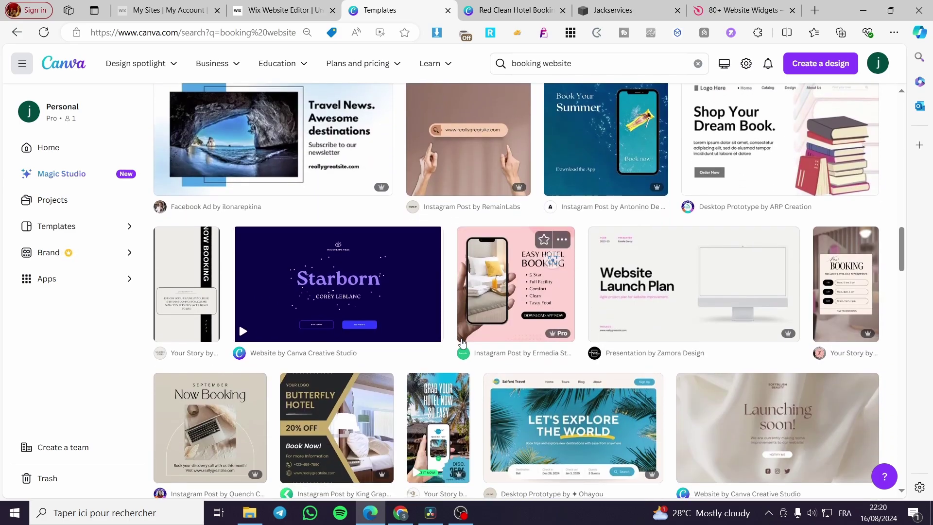
{"action": "scroll", "coordinate": [462, 343], "scroll_direction": "down", "scroll_amount": 3}
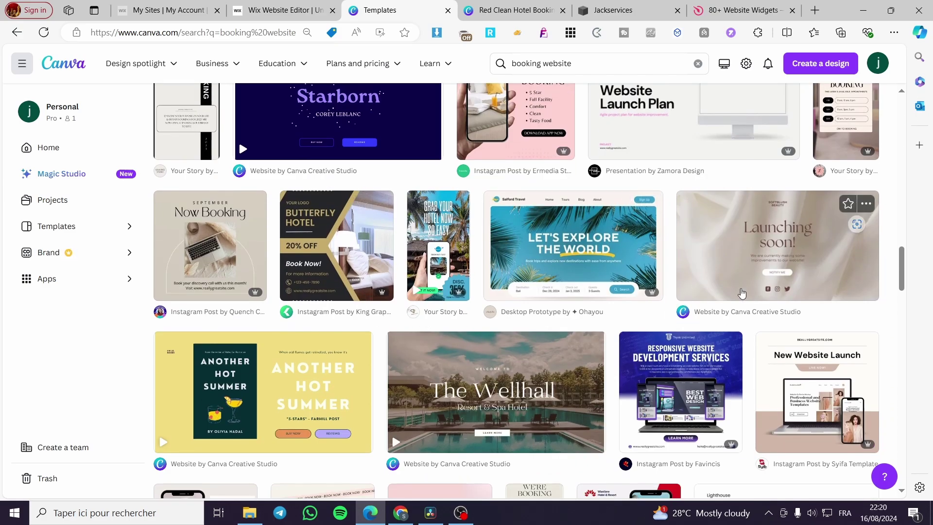
{"action": "left_click", "coordinate": [567, 252]}
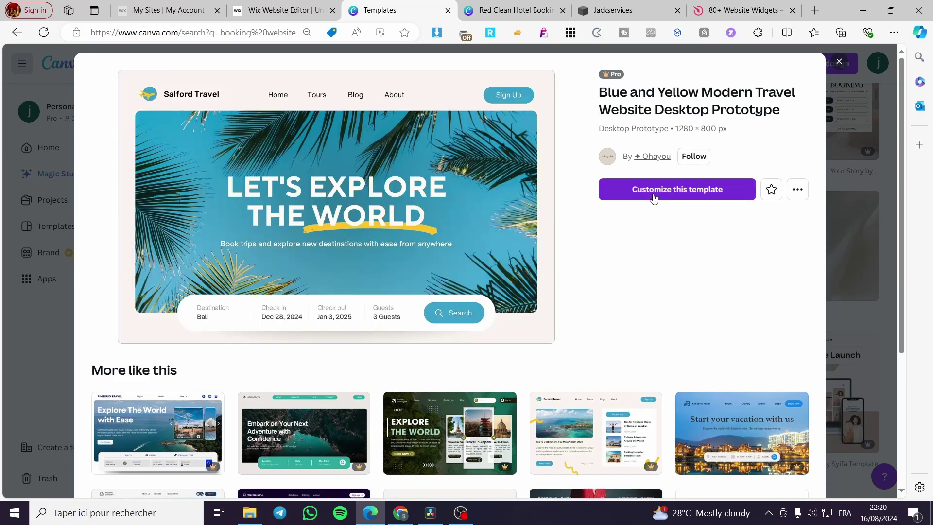
{"action": "left_click", "coordinate": [654, 198]}
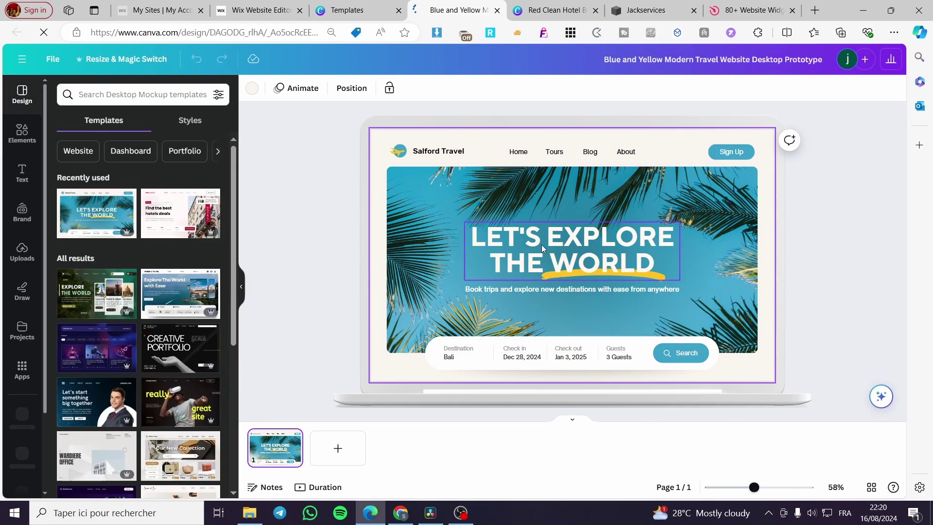
Add two blank pages after the travel homepage and return to page 1
{"action": "left_click", "coordinate": [348, 455]}
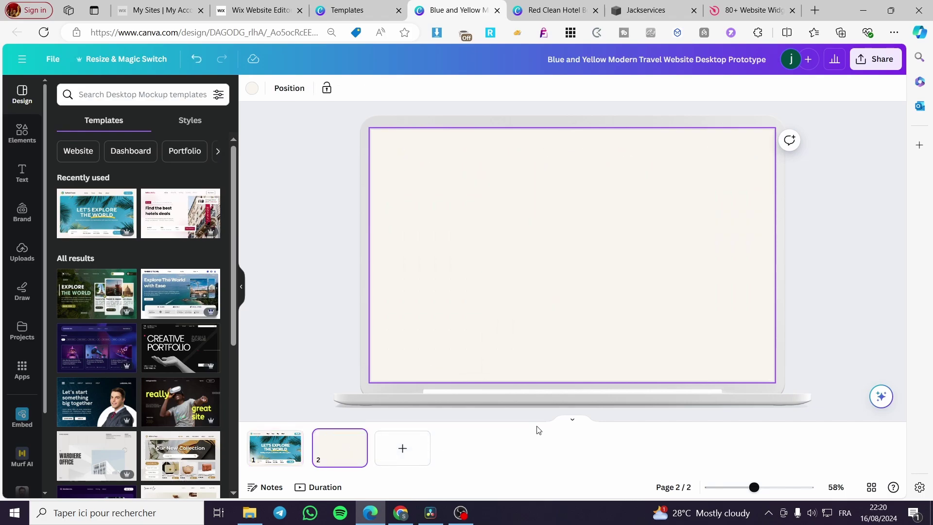
{"action": "left_click", "coordinate": [409, 445]}
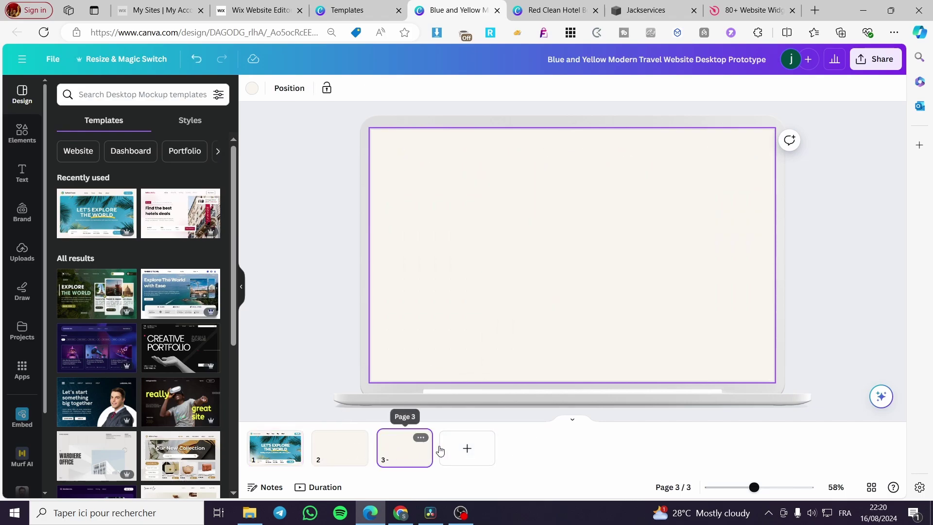
{"action": "left_click", "coordinate": [272, 449]}
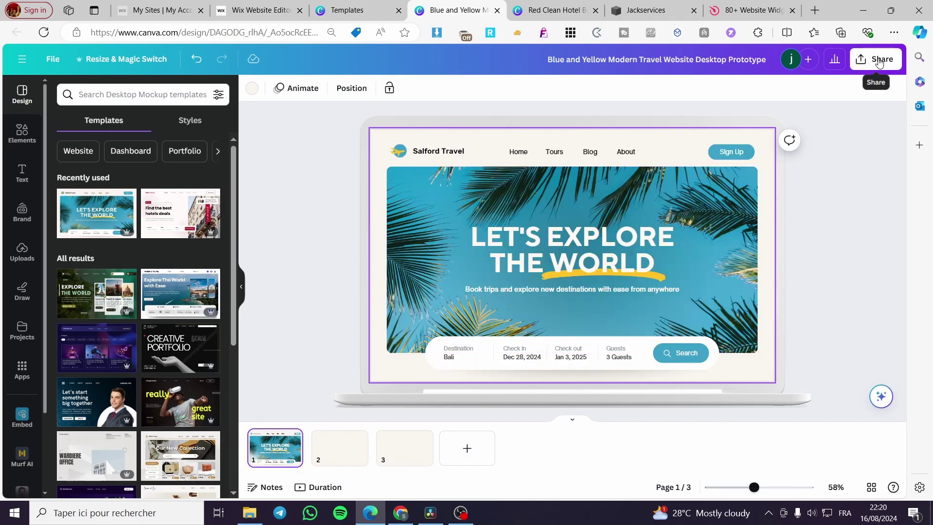
Convert the travel prototype design to a website and dismiss the publishing options
{"action": "left_click", "coordinate": [880, 60]}
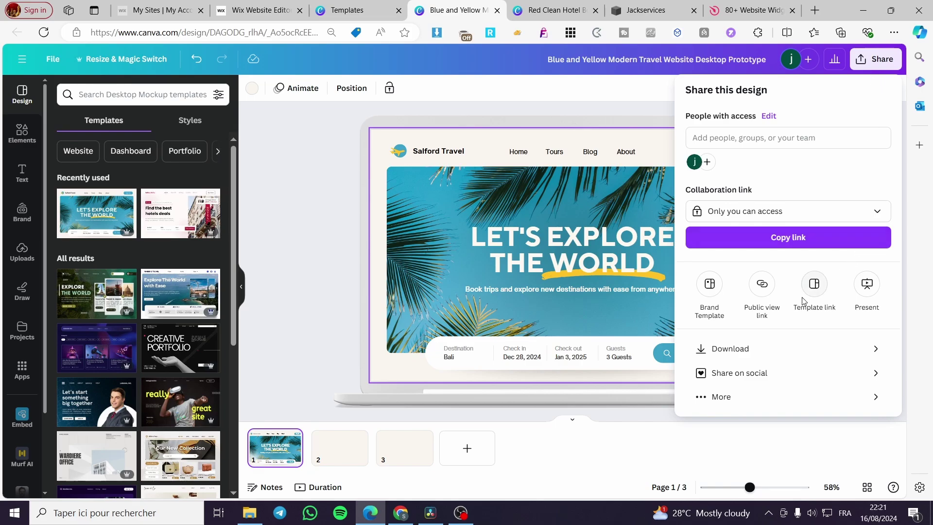
{"action": "left_click", "coordinate": [747, 396]}
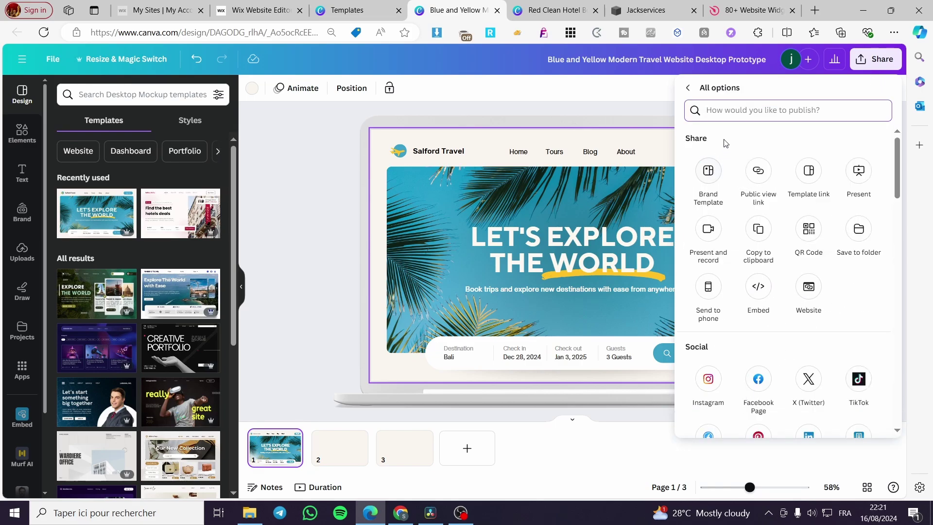
{"action": "left_click", "coordinate": [809, 287]}
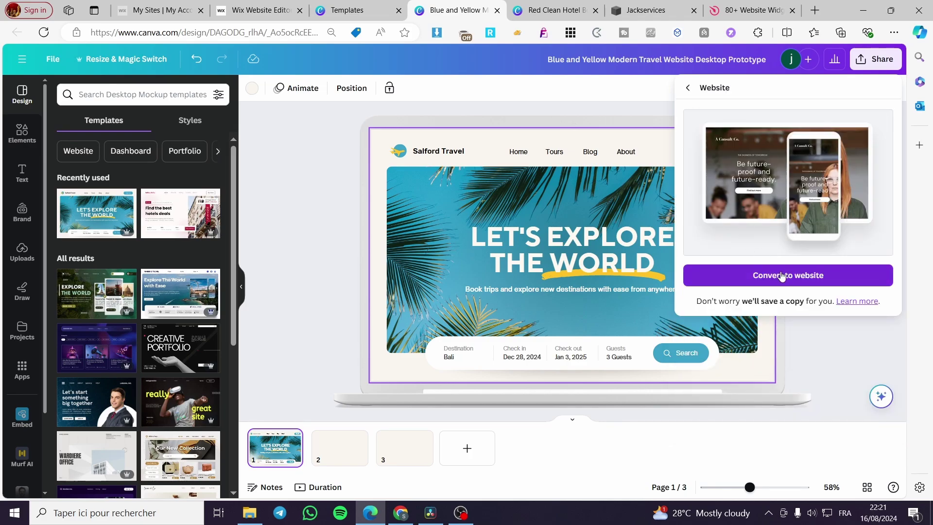
{"action": "left_click", "coordinate": [780, 280]}
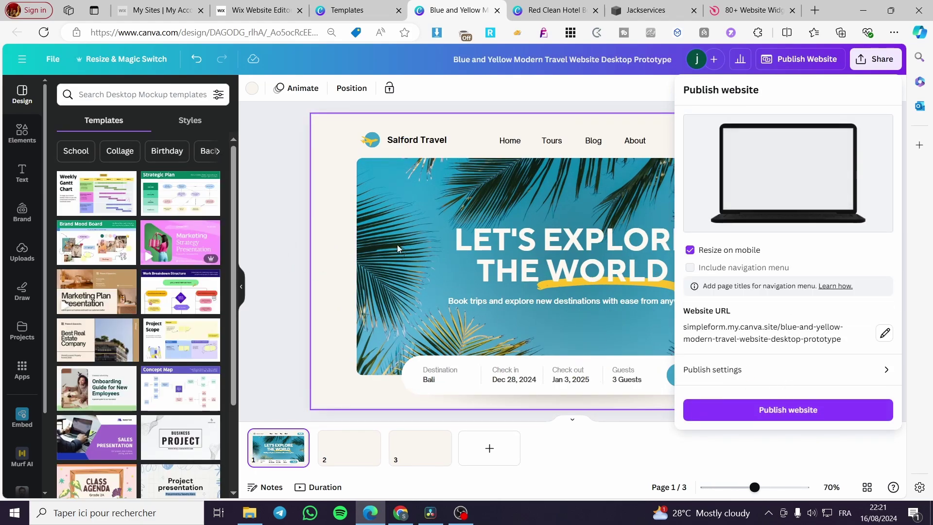
{"action": "left_click", "coordinate": [290, 194]}
{"action": "left_click", "coordinate": [866, 317]}
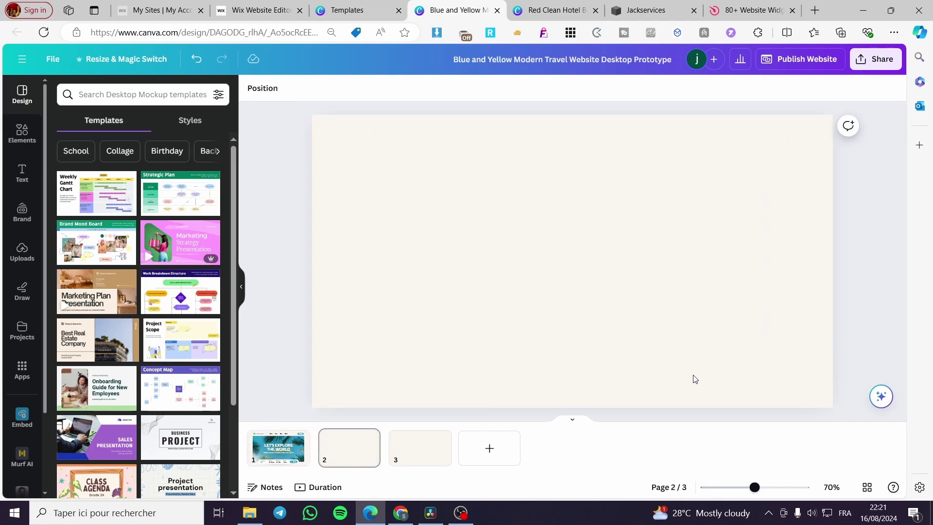
Change the brand name in the page 1 header from Salford Travel to "Jack's Booking"
{"action": "left_click", "coordinate": [360, 454]}
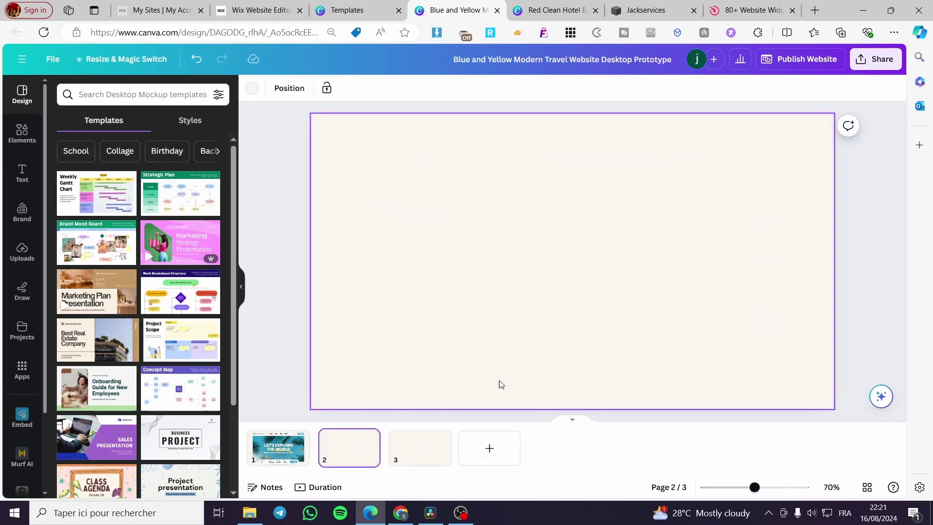
{"action": "left_click", "coordinate": [271, 432]}
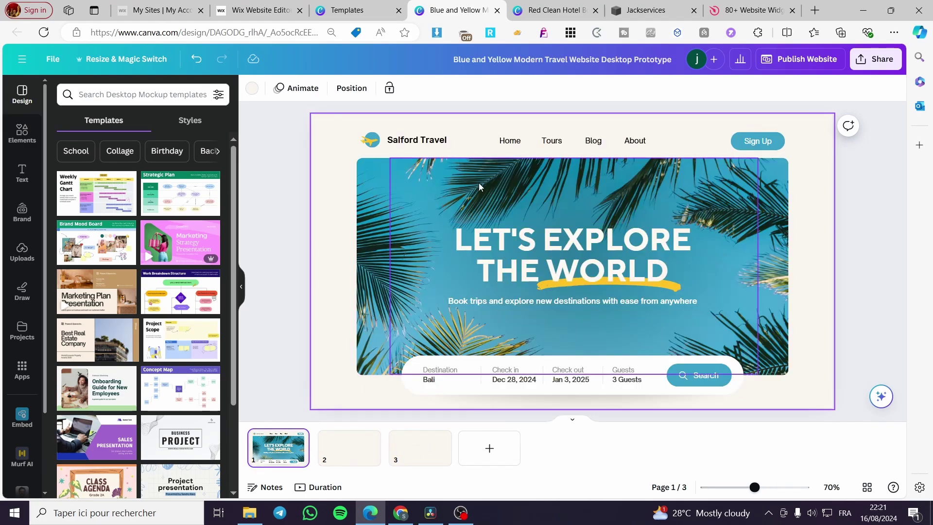
{"action": "double_click", "coordinate": [437, 144]}
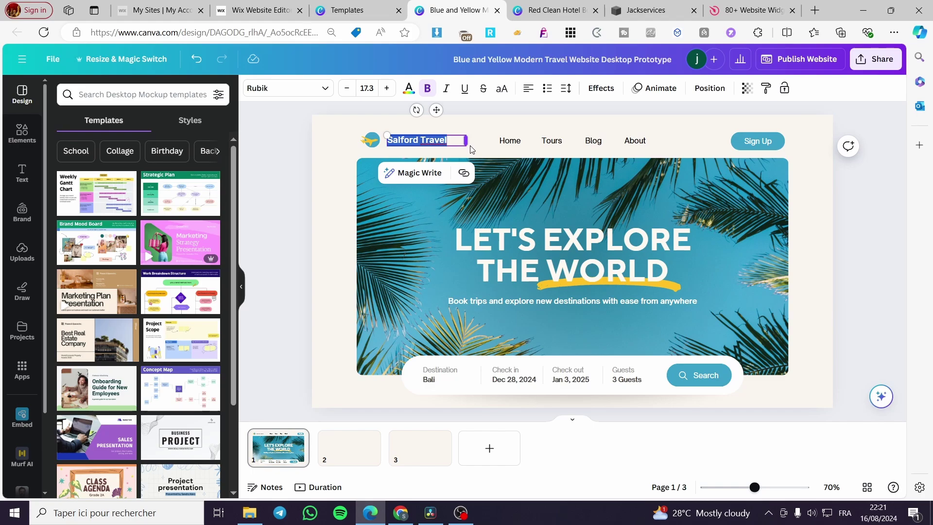
{"action": "type", "text": "J"}
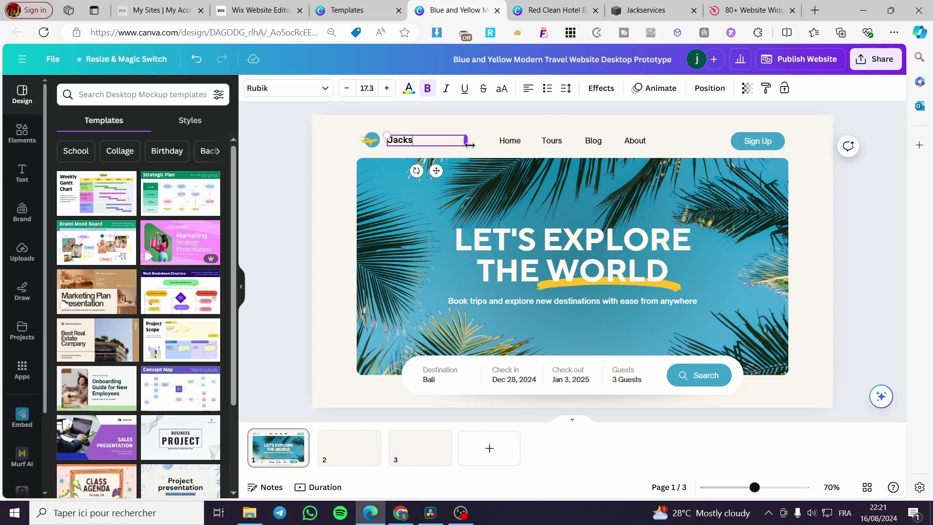
{"action": "type", "text": "ack's Booking"}
Rename the header navigation items Blog and About to "Rooms" and "Resorts"
{"action": "left_click", "coordinate": [559, 145]}
{"action": "double_click", "coordinate": [593, 142]}
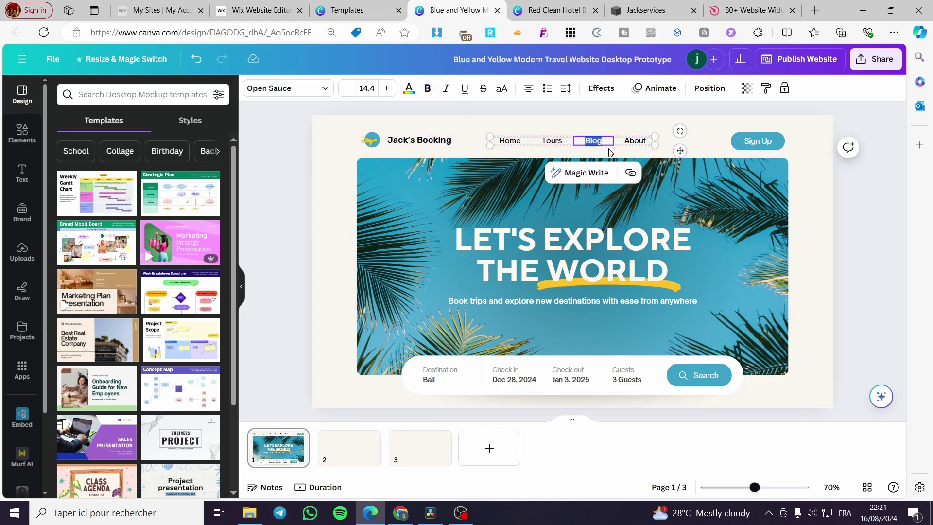
{"action": "type", "text": "Rooms"}
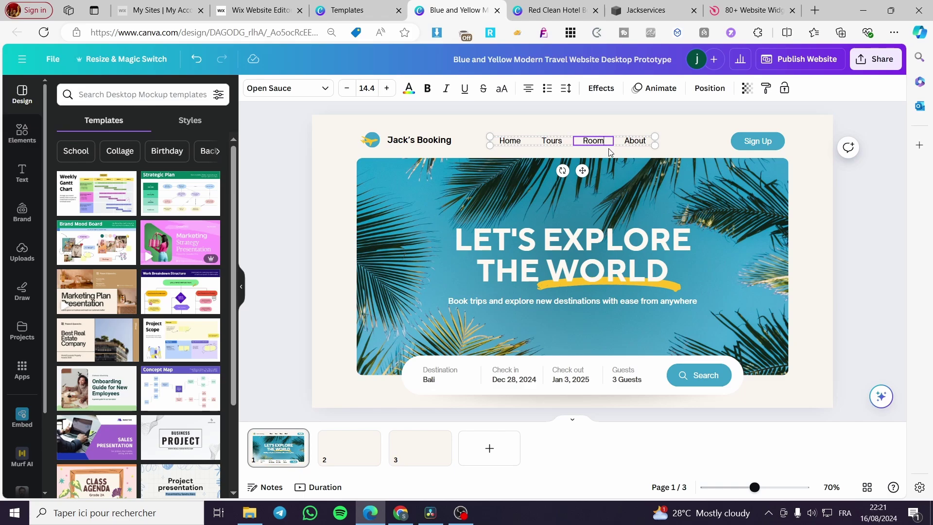
{"action": "double_click", "coordinate": [643, 142]}
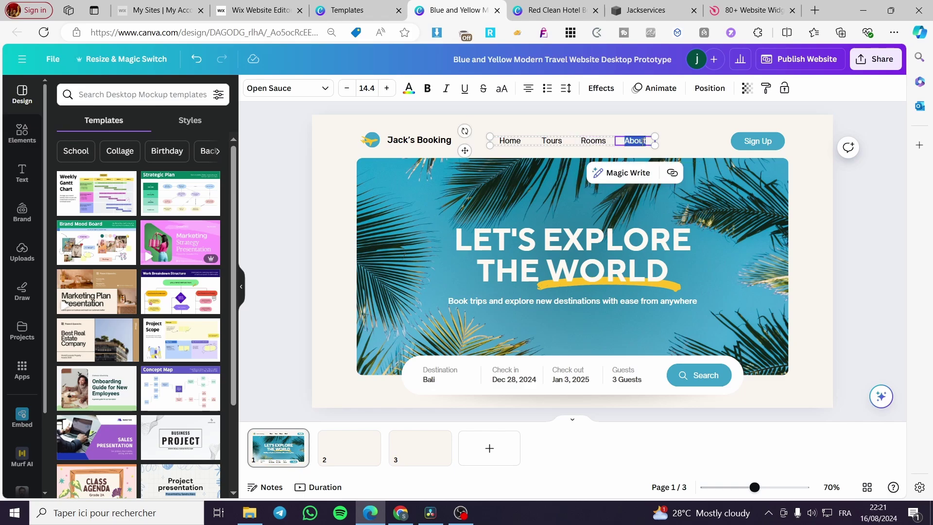
{"action": "type", "text": "H"}
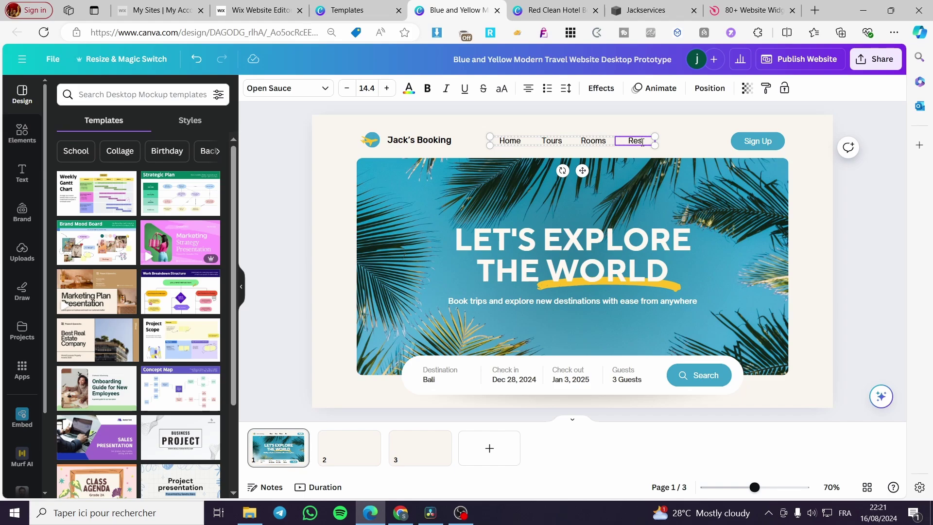
{"action": "type", "text": "esorts"}
Rename the Tours item in the header navigation to "Hotels"
{"action": "double_click", "coordinate": [564, 140]}
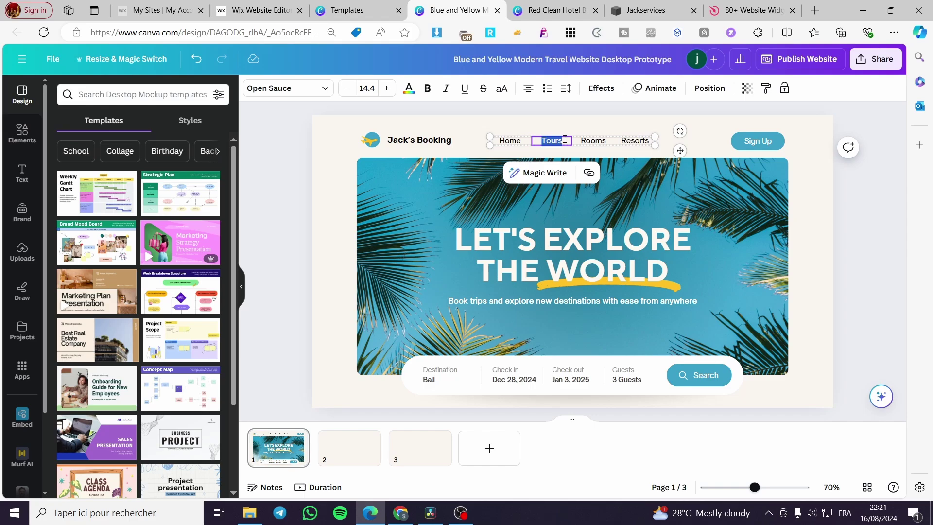
{"action": "type", "text": "Hotels"}
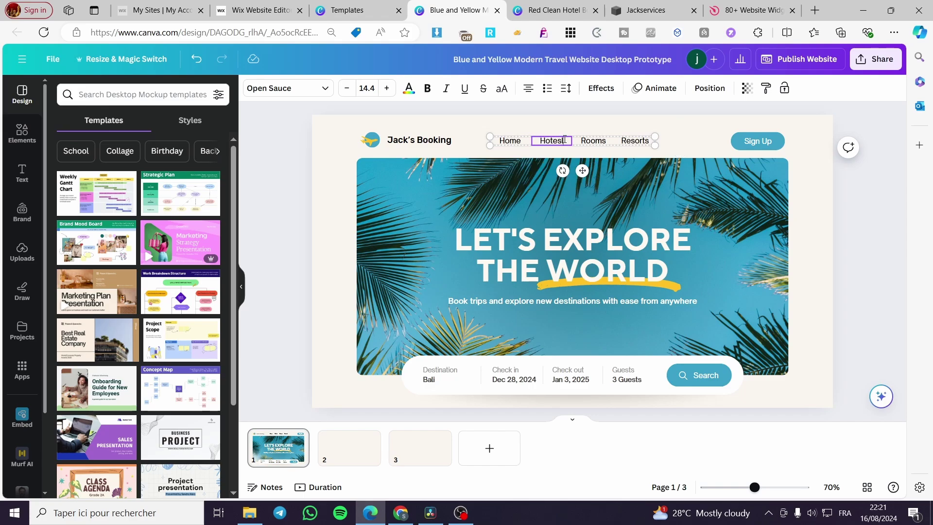
{"action": "key", "text": "BackSpace"}
{"action": "key", "text": "BackSpace"}
{"action": "type", "text": "ls"}
{"action": "left_click", "coordinate": [835, 190]}
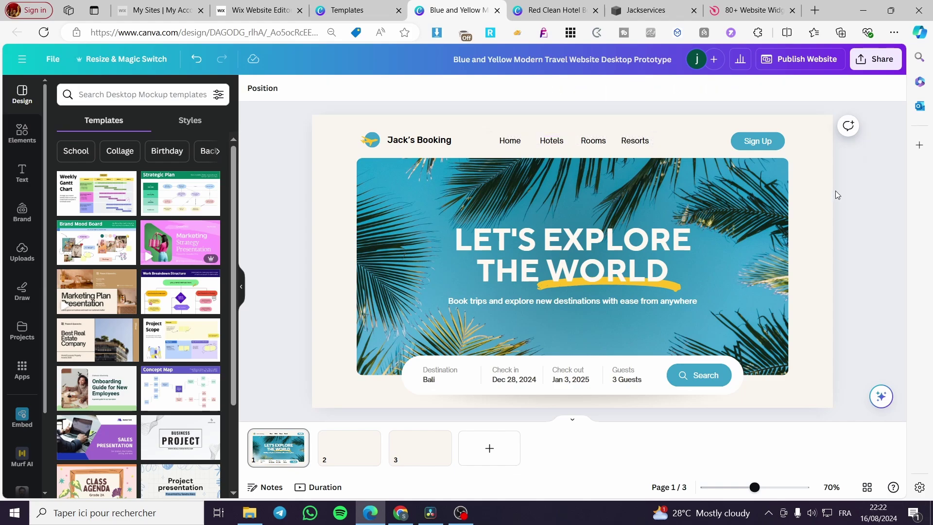
Delete the Sign Up button and its label from the page header
{"action": "left_click", "coordinate": [767, 142]}
{"action": "key", "text": "Delete"}
{"action": "left_click", "coordinate": [749, 147]}
{"action": "key", "text": "Delete"}
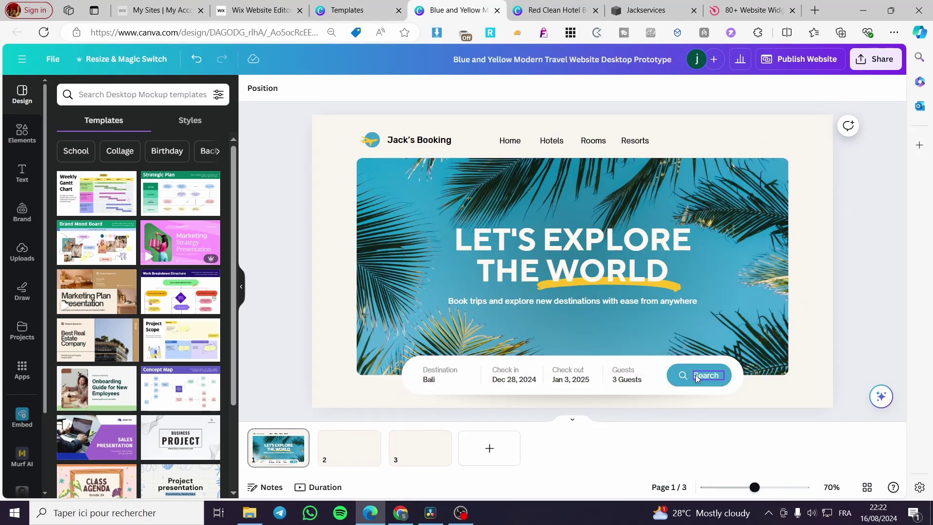
Add a text box over the Bali destination value in the booking search bar and clear its placeholder text
{"action": "double_click", "coordinate": [439, 379]}
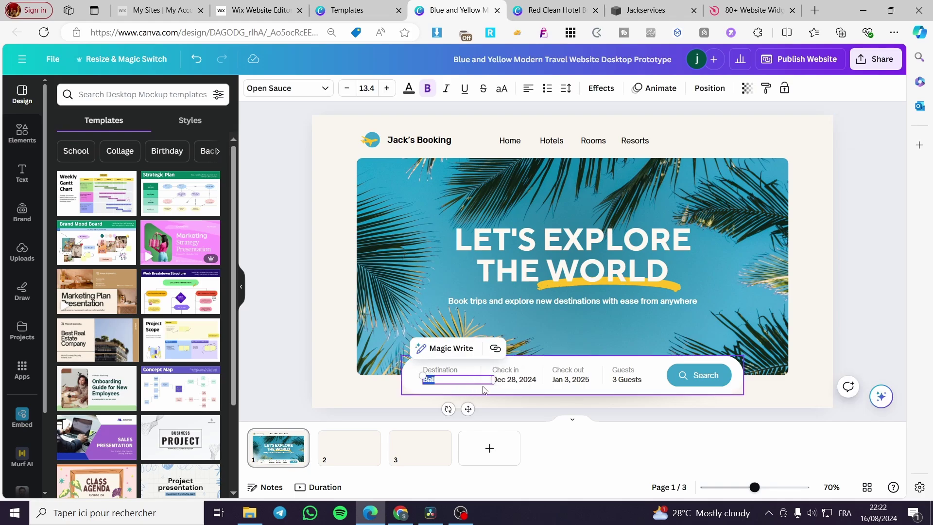
{"action": "left_click", "coordinate": [876, 248]}
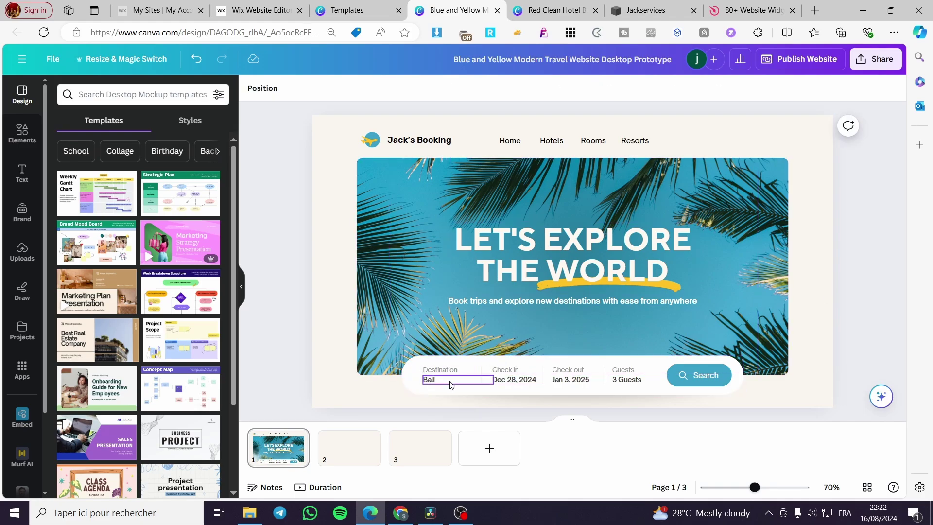
{"action": "left_click", "coordinate": [432, 383]}
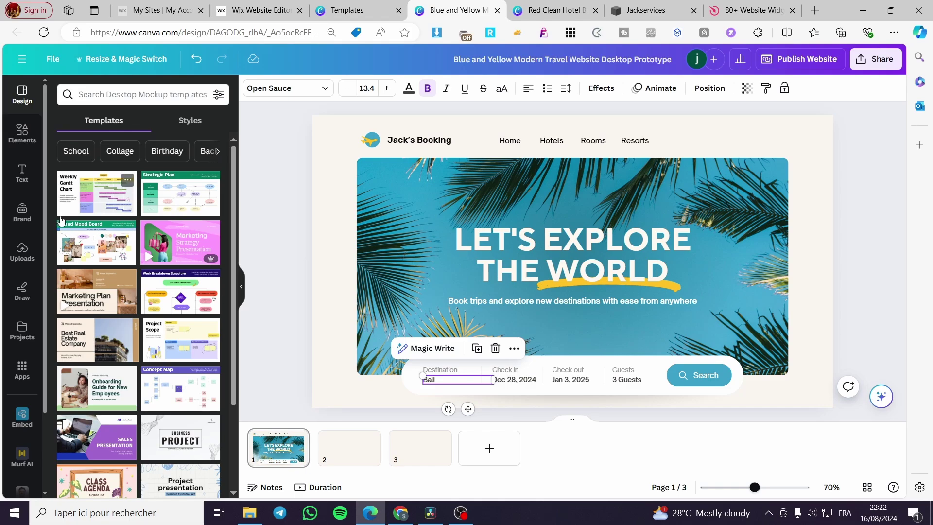
{"action": "left_click", "coordinate": [28, 175]}
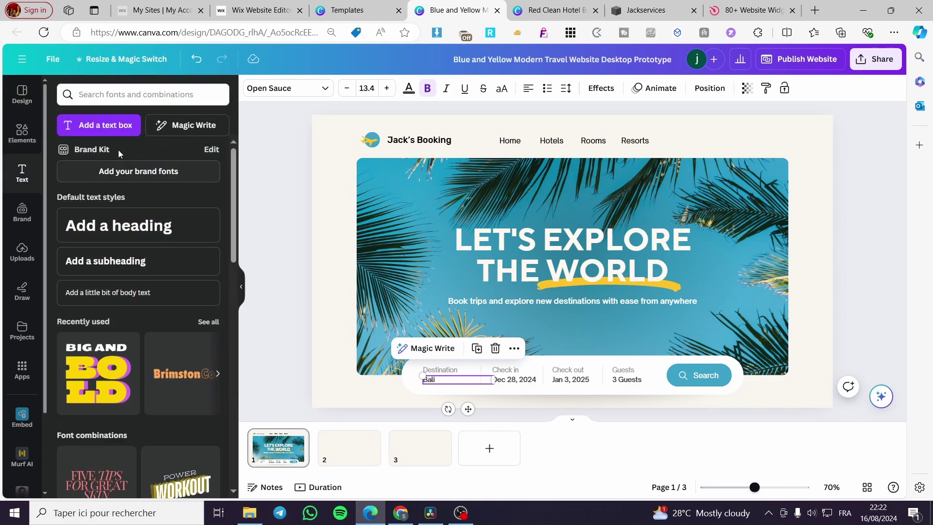
{"action": "left_click", "coordinate": [105, 126]}
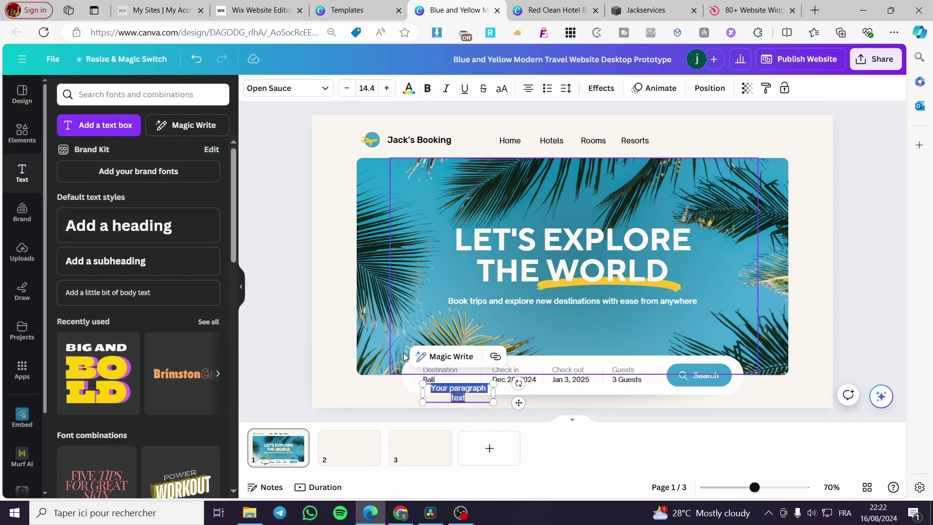
{"action": "left_click_drag", "start_coordinate": [484, 398], "coordinate": [478, 388]}
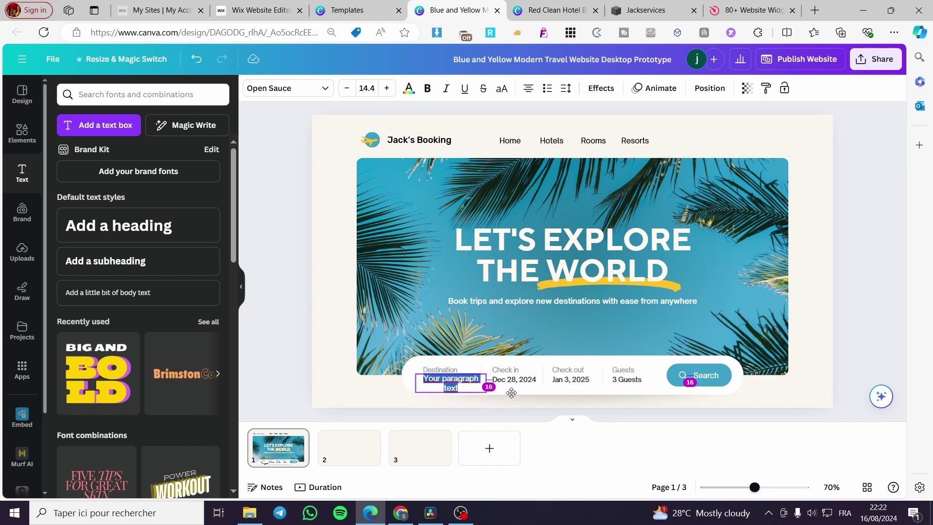
{"action": "type", "text": "Bali"}
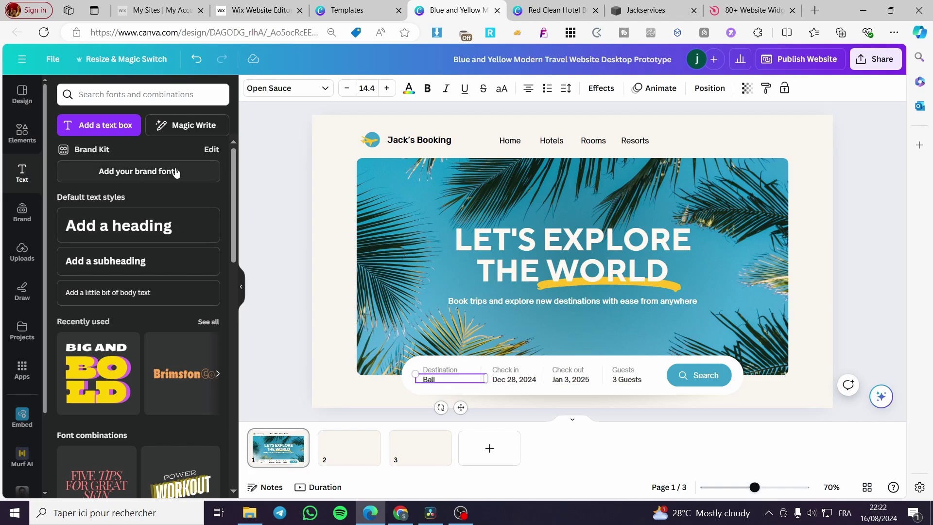
{"action": "scroll", "coordinate": [179, 231], "scroll_direction": "down", "scroll_amount": 2}
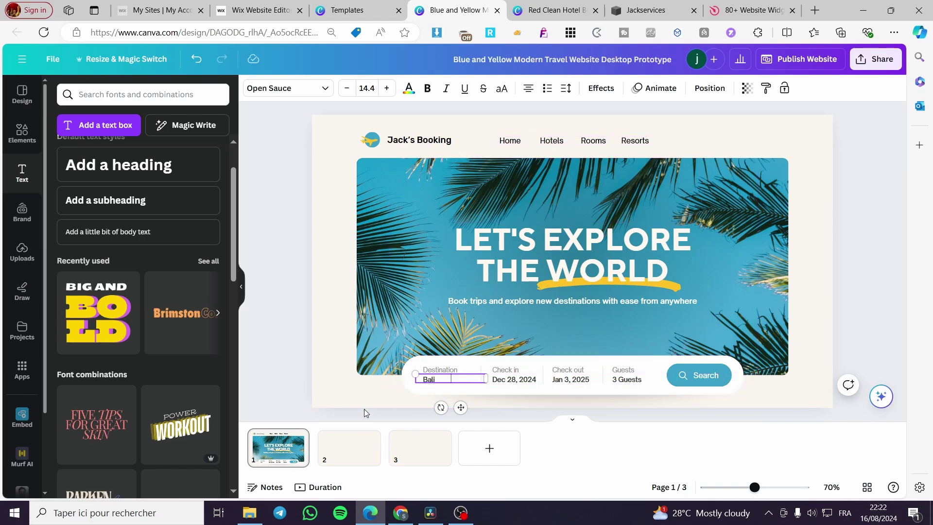
{"action": "left_click", "coordinate": [345, 452]}
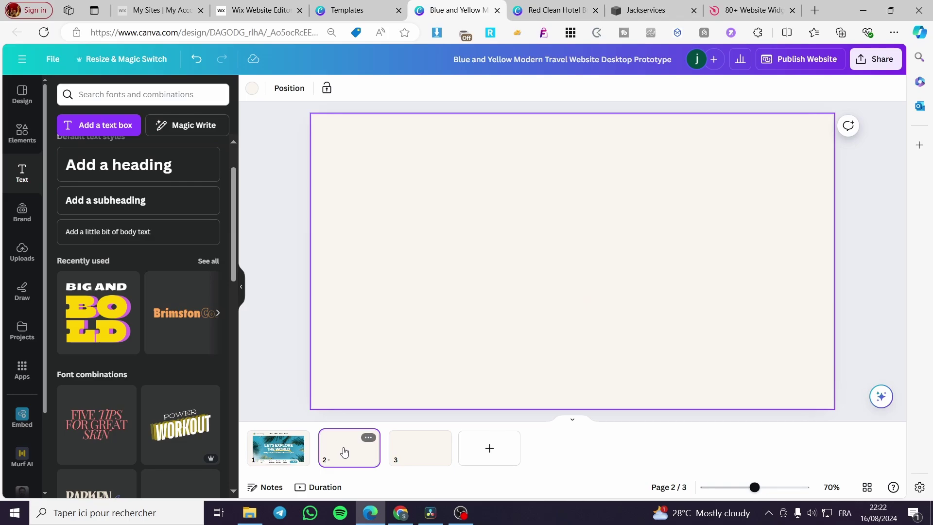
{"action": "left_click", "coordinate": [279, 447]}
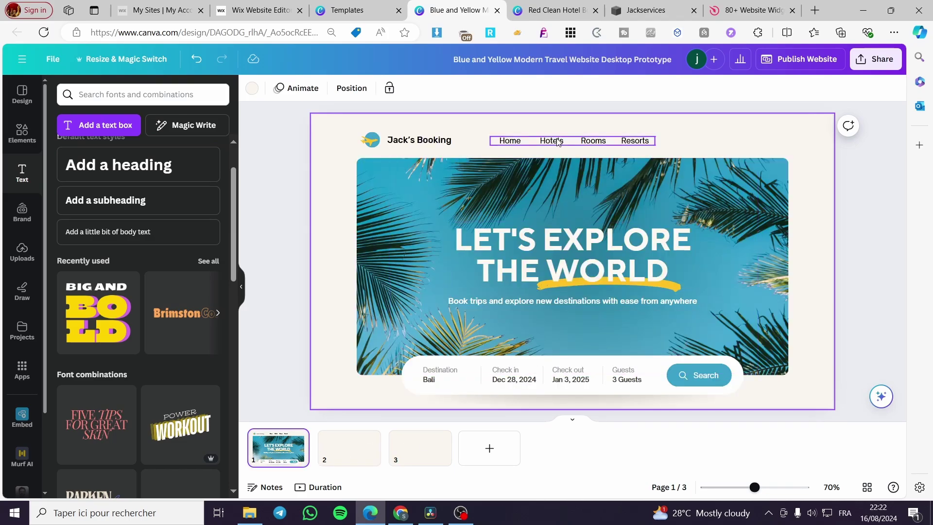
{"action": "left_click", "coordinate": [349, 449]}
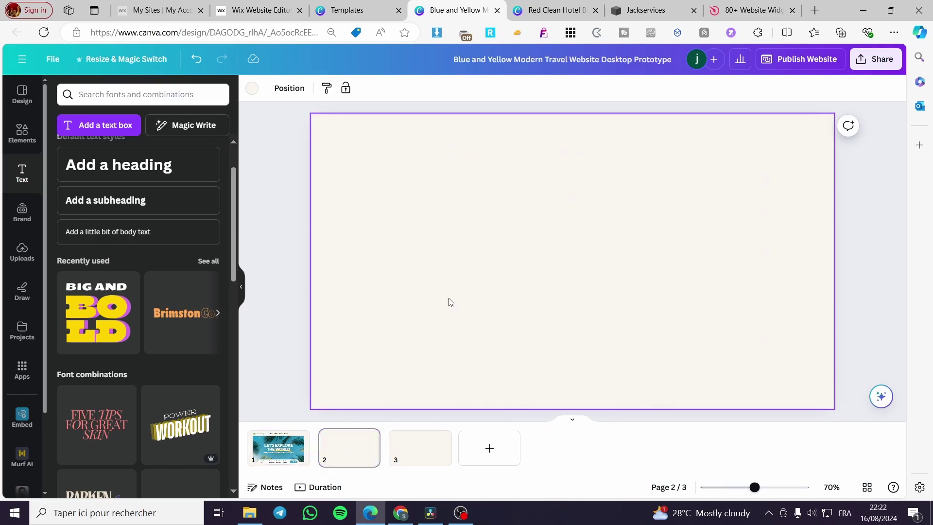
{"action": "left_click", "coordinate": [273, 461]}
{"action": "left_click", "coordinate": [359, 459]}
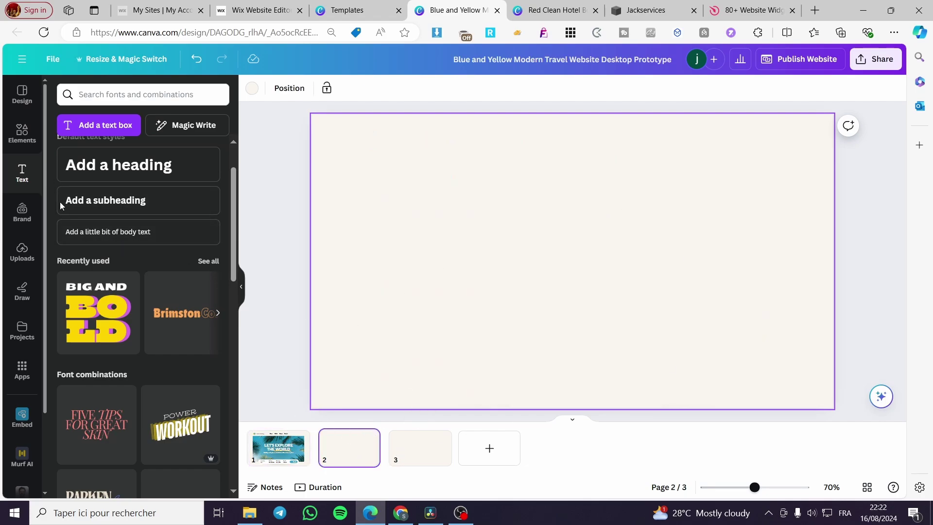
Copy the palm-leaf background image from page 1 onto page 2
{"action": "left_click", "coordinate": [274, 446]}
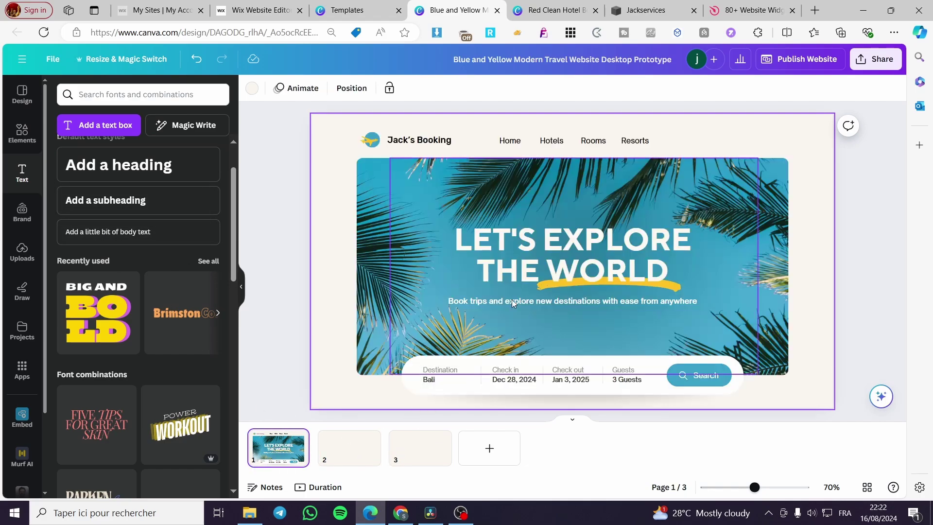
{"action": "left_click", "coordinate": [373, 192]}
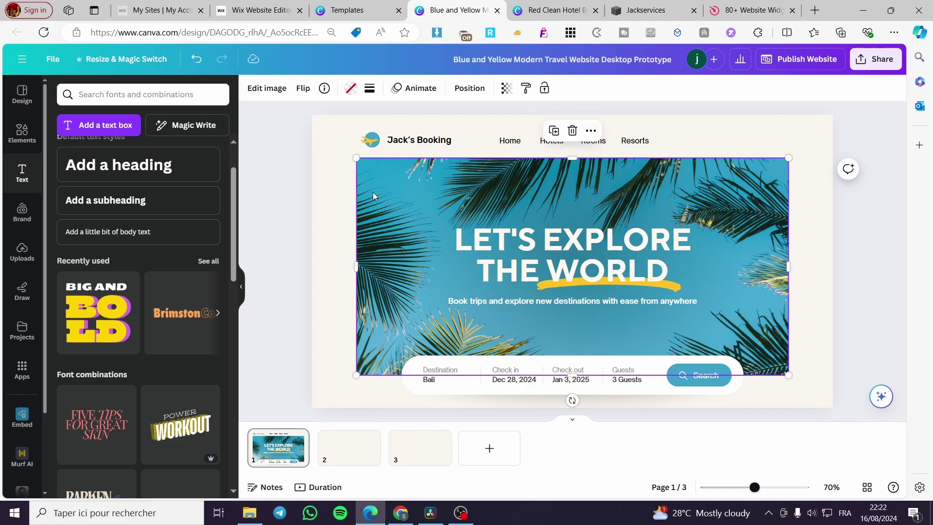
{"action": "left_click", "coordinate": [358, 454]}
{"action": "key", "text": "ctrl+v"}
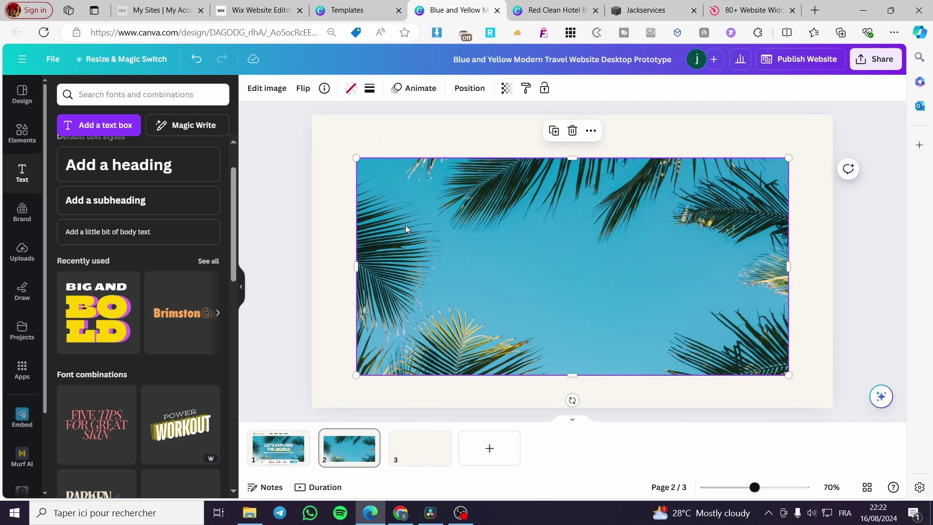
Reposition and enlarge the palm-leaf image on page 2 so it covers almost the whole page, leaving a narrow margin
{"action": "left_click_drag", "start_coordinate": [360, 160], "coordinate": [327, 128]}
{"action": "left_click_drag", "start_coordinate": [455, 243], "coordinate": [451, 227]}
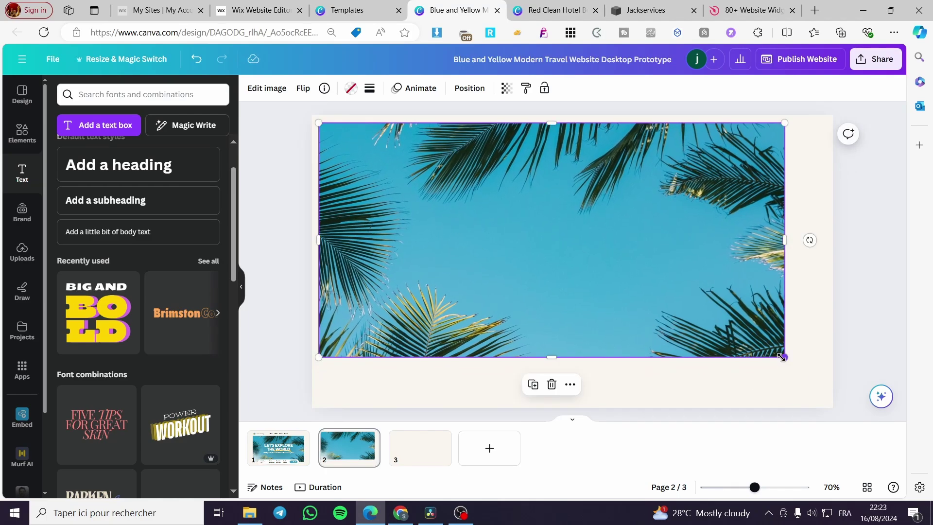
{"action": "left_click_drag", "start_coordinate": [785, 358], "coordinate": [812, 407]}
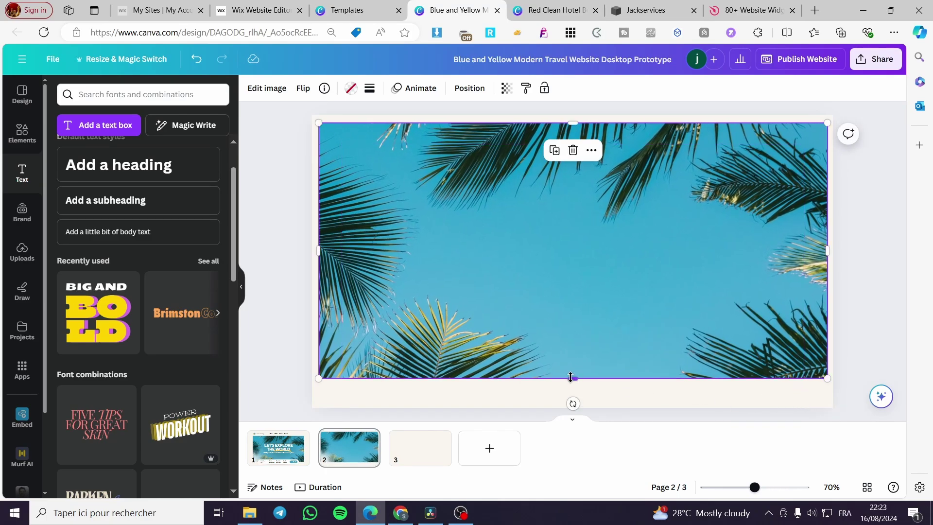
{"action": "left_click_drag", "start_coordinate": [571, 378], "coordinate": [571, 398]}
Paste the enlarged palm-leaf image onto page 3 and return to page 2
{"action": "left_click", "coordinate": [424, 448]}
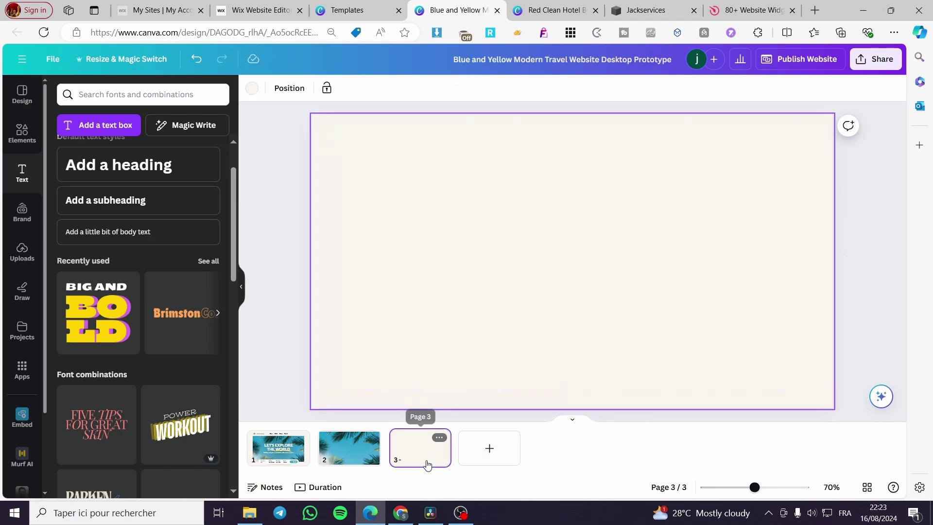
{"action": "key", "text": "ctrl+v"}
{"action": "right_click", "coordinate": [366, 446]}
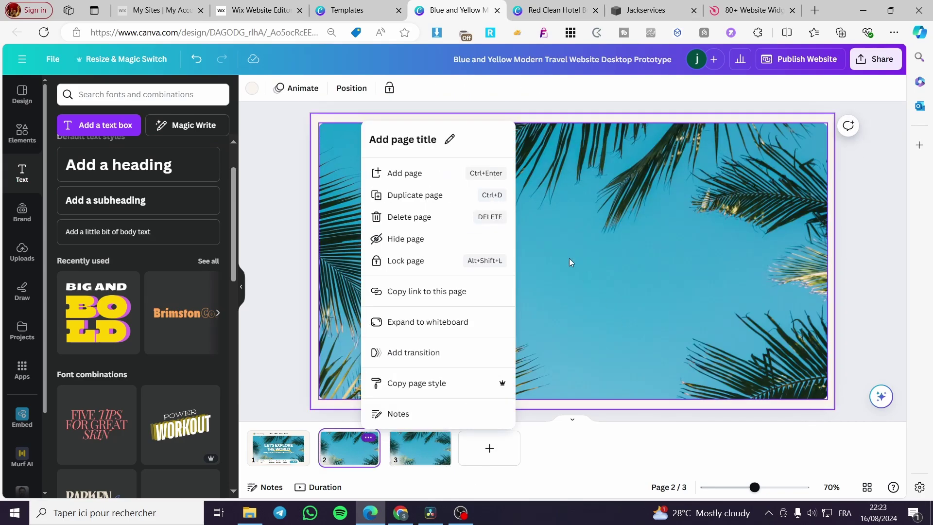
{"action": "left_click", "coordinate": [809, 267]}
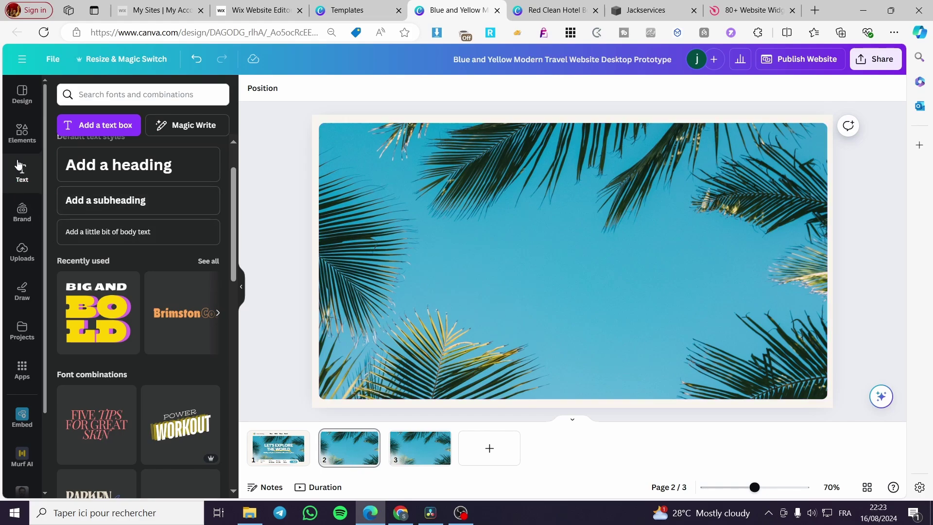
Add a rounded square filled with the document's light cream colour to page 2 and stretch it into a large panel over the image
{"action": "left_click", "coordinate": [19, 143]}
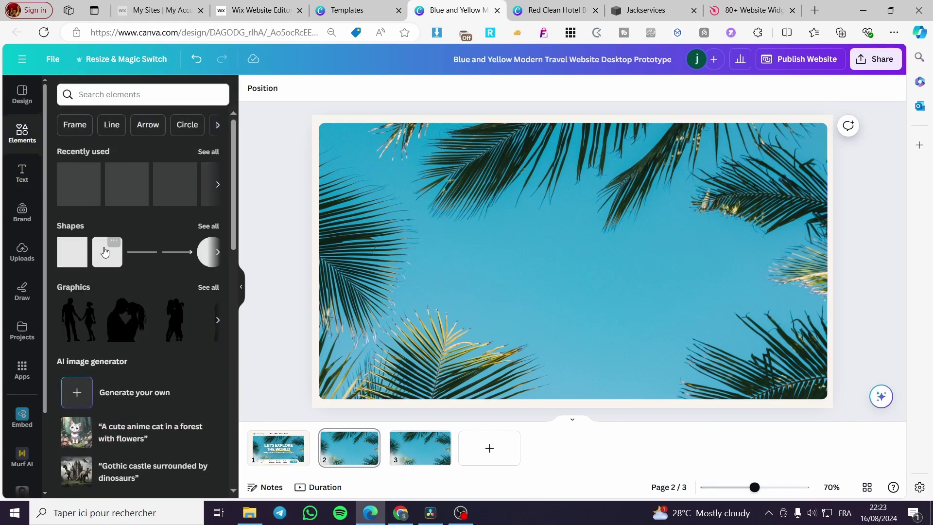
{"action": "left_click", "coordinate": [107, 260]}
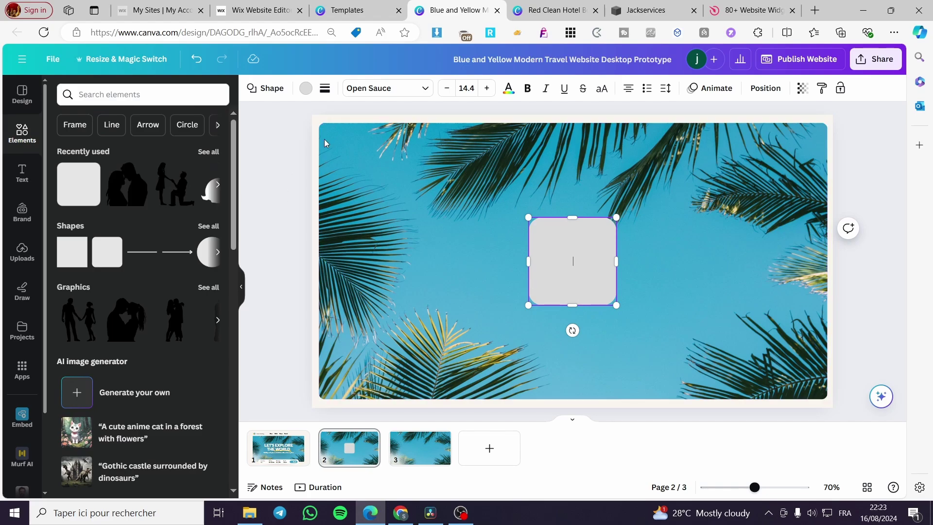
{"action": "left_click", "coordinate": [306, 88]}
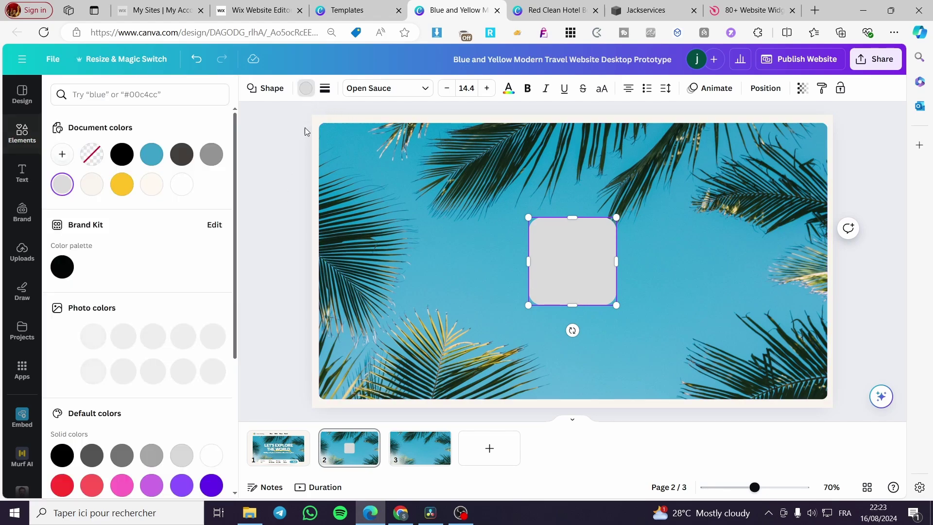
{"action": "left_click", "coordinate": [128, 183]}
{"action": "left_click", "coordinate": [152, 184]}
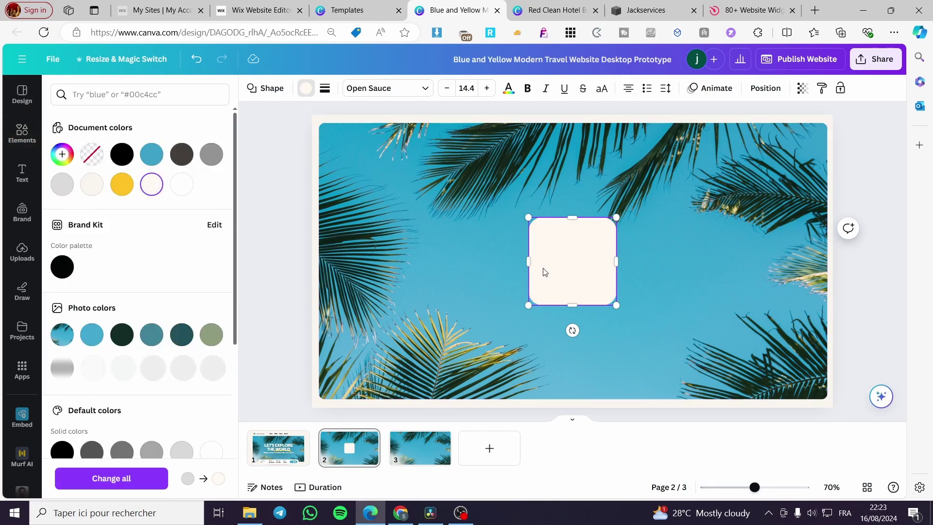
{"action": "left_click_drag", "start_coordinate": [527, 260], "coordinate": [349, 263]}
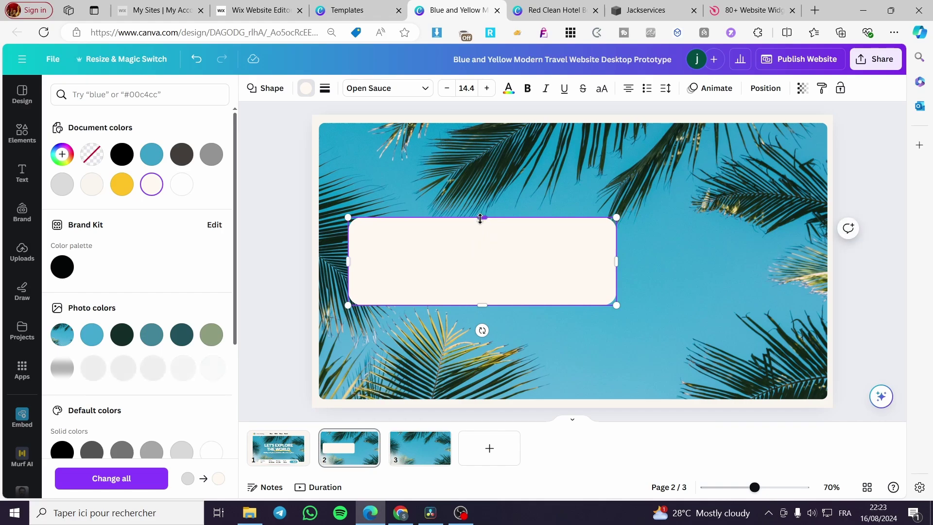
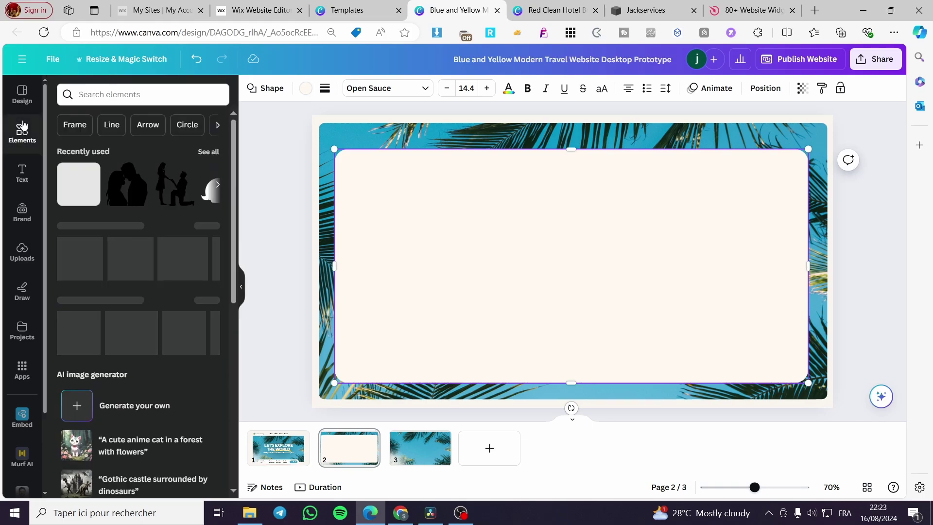
Search the elements library for "frame"
{"action": "left_click", "coordinate": [126, 94]}
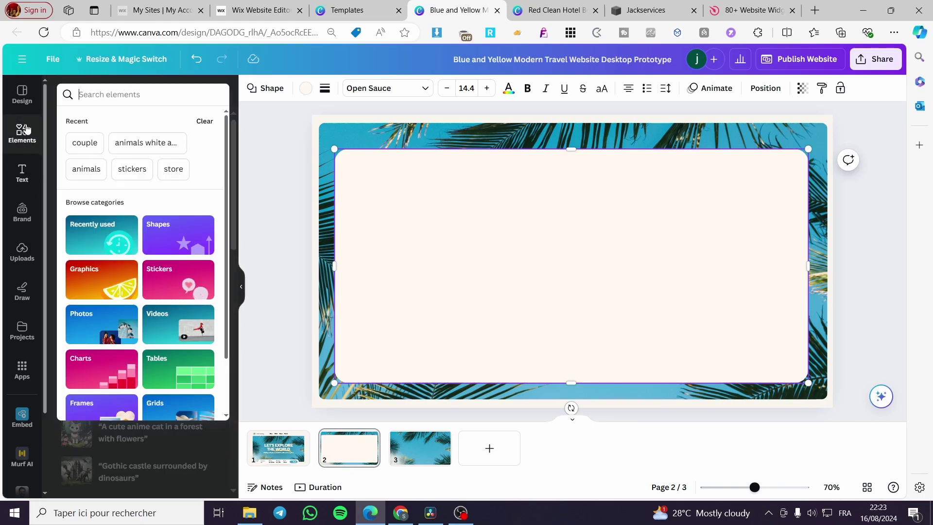
{"action": "type", "text": "d"}
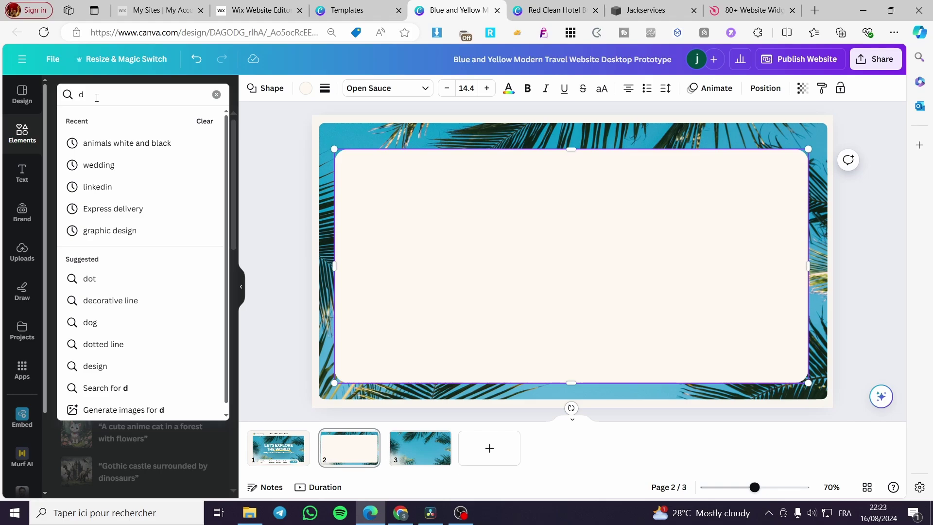
{"action": "key", "text": "BackSpace"}
{"action": "type", "text": "frame"}
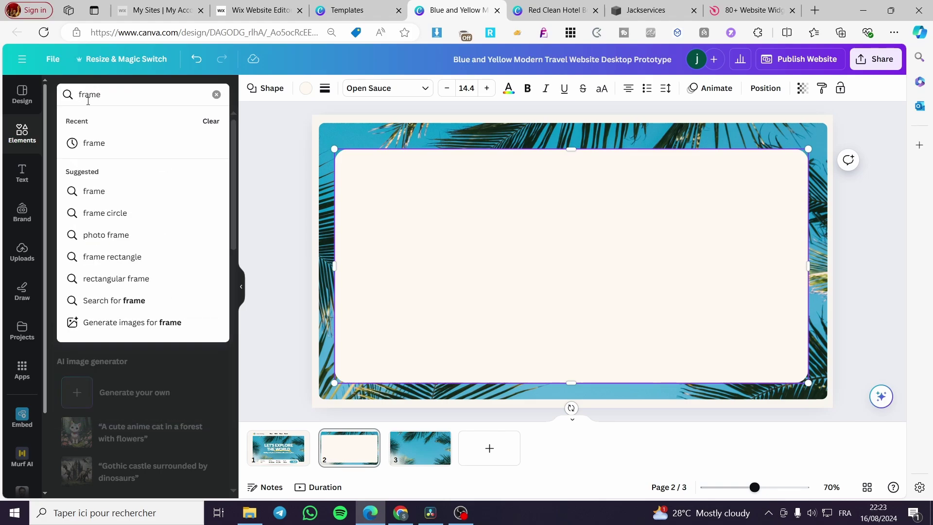
{"action": "left_click", "coordinate": [98, 143]}
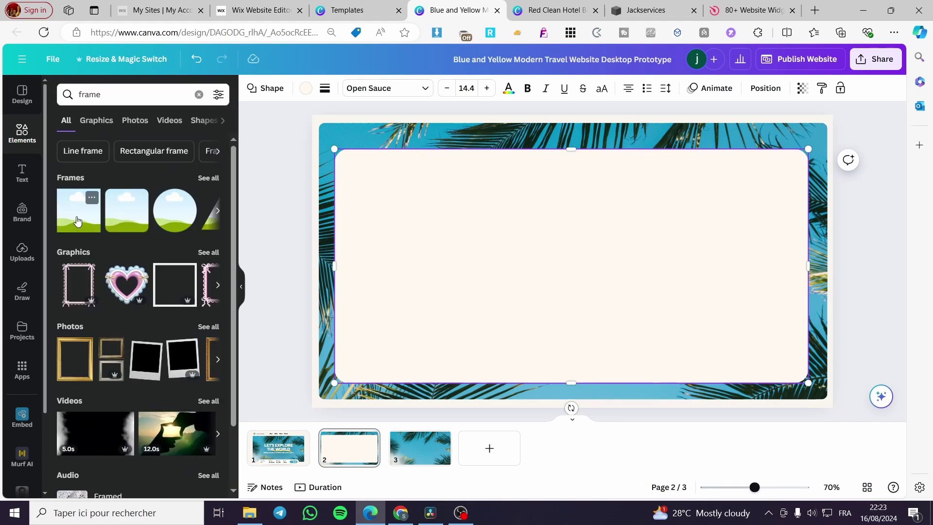
Place a wide rounded-corner picture frame in the cream panel's upper area and duplicate it into an evenly spaced row of three
{"action": "left_click", "coordinate": [78, 222]}
{"action": "left_click_drag", "start_coordinate": [568, 337], "coordinate": [573, 254]}
{"action": "left_click_drag", "start_coordinate": [644, 221], "coordinate": [598, 216]}
{"action": "left_click", "coordinate": [407, 147]}
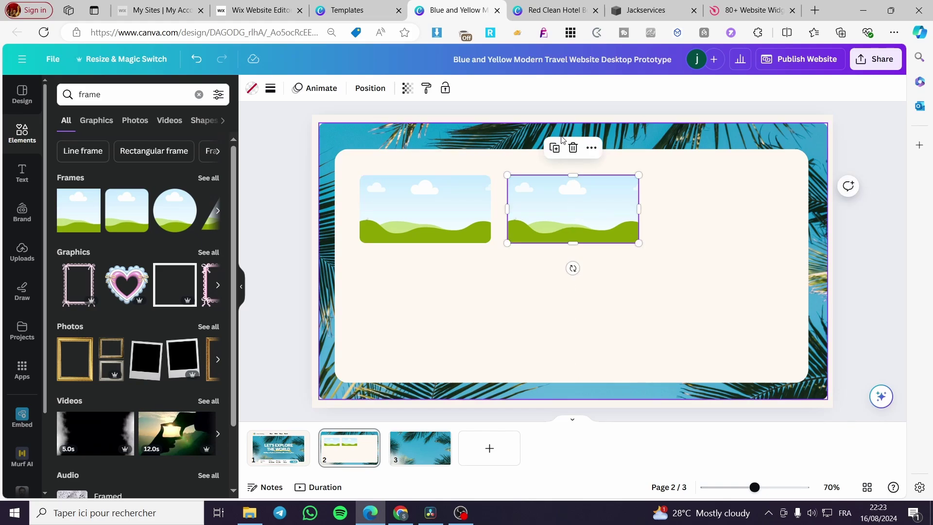
{"action": "left_click", "coordinate": [554, 148]}
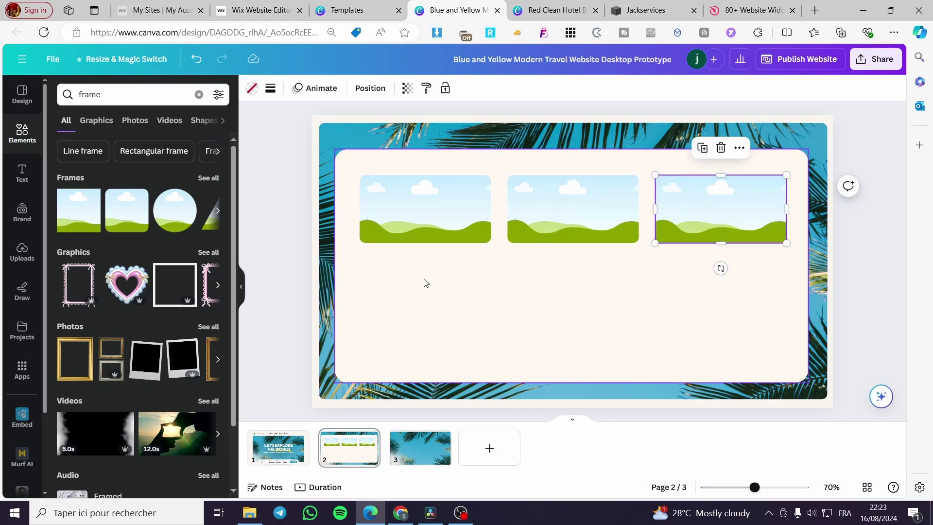
Add a heading text, shrink it to one line at size 23.1 and place it beneath the first frame
{"action": "left_click", "coordinate": [20, 173]}
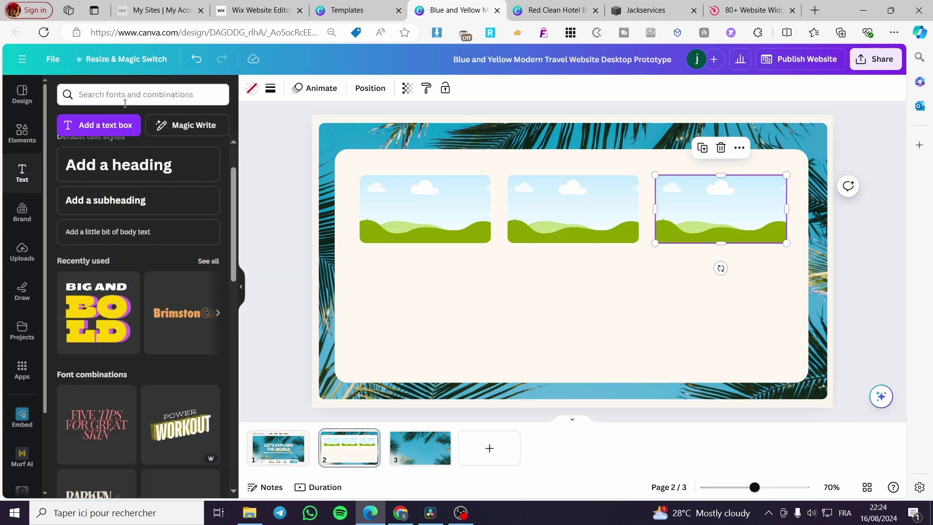
{"action": "left_click", "coordinate": [138, 181]}
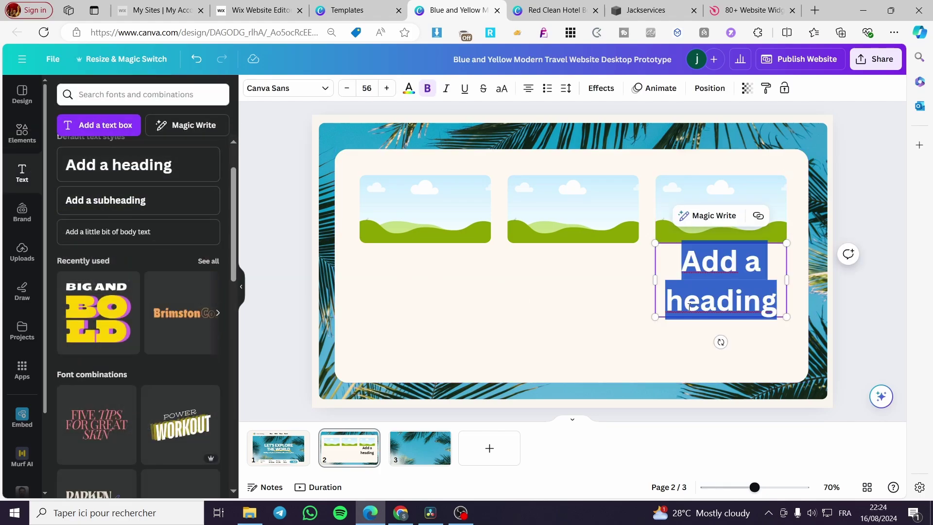
{"action": "left_click_drag", "start_coordinate": [791, 282], "coordinate": [433, 289]}
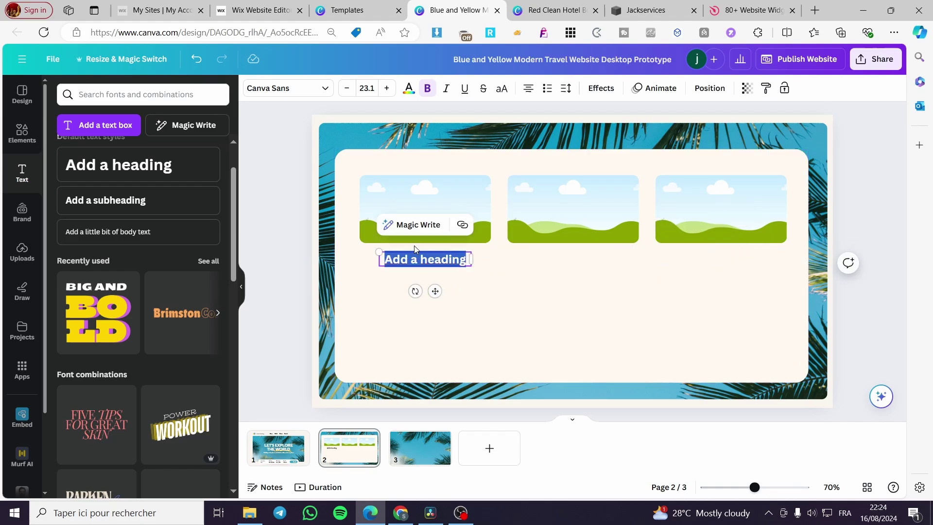
{"action": "left_click", "coordinate": [477, 308]}
Duplicate the heading twice and place the copies beneath the second and third frames
{"action": "left_click", "coordinate": [438, 260]}
{"action": "left_click", "coordinate": [443, 224]}
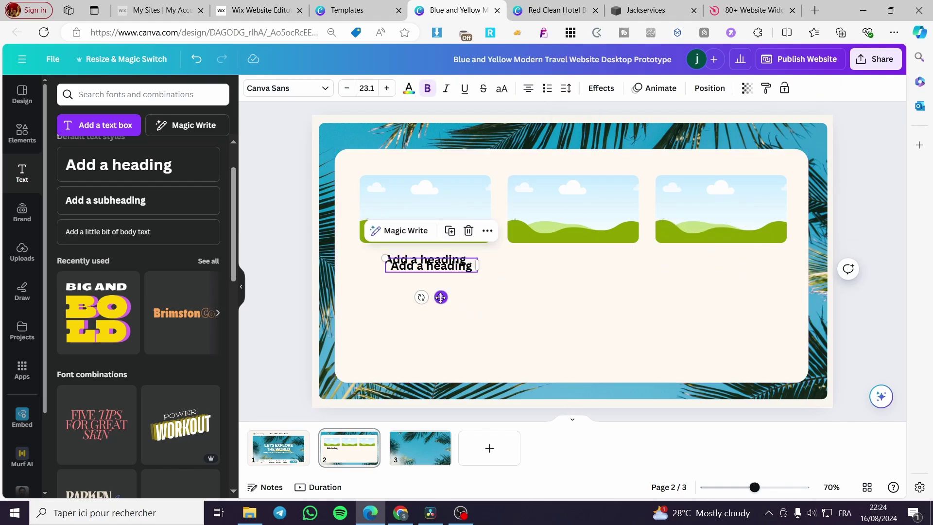
{"action": "left_click_drag", "start_coordinate": [442, 296], "coordinate": [585, 295]}
{"action": "left_click", "coordinate": [592, 227]}
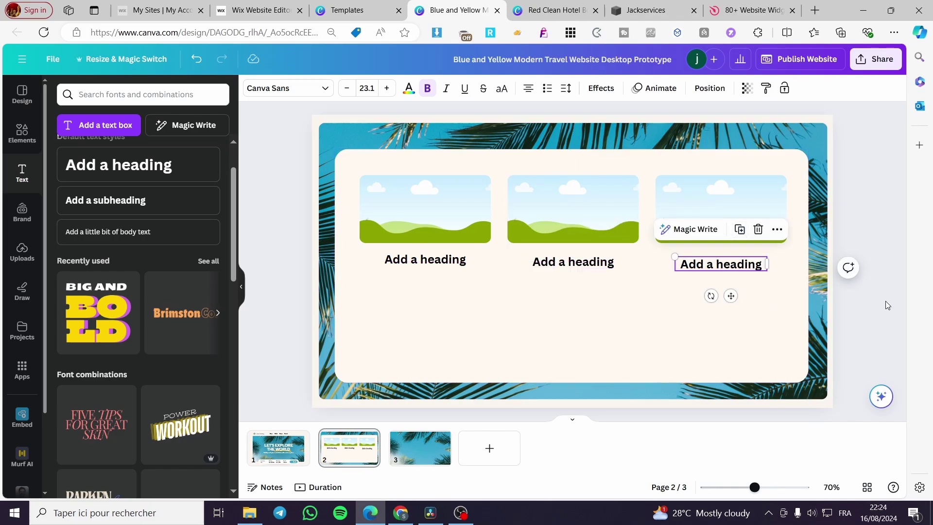
{"action": "left_click", "coordinate": [876, 226]}
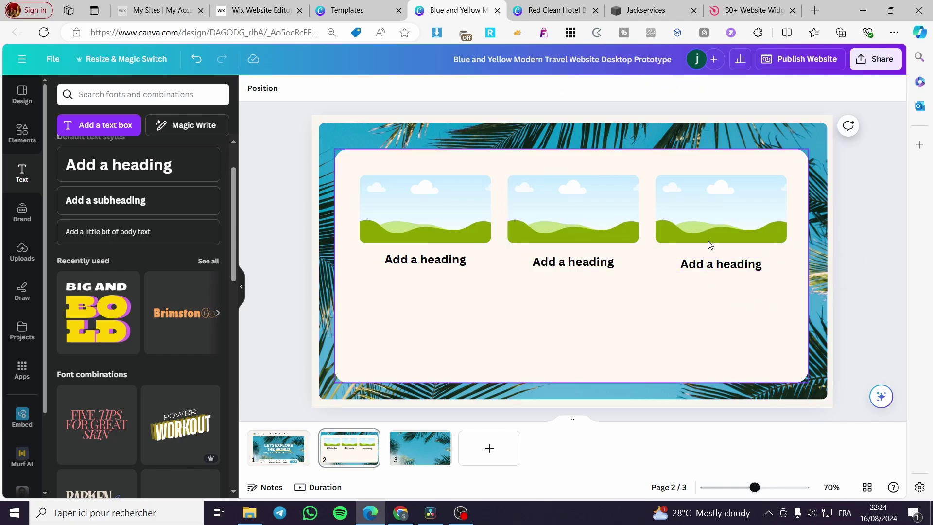
Replace the previous elements search with a search for "hotels"
{"action": "left_click", "coordinate": [22, 132]}
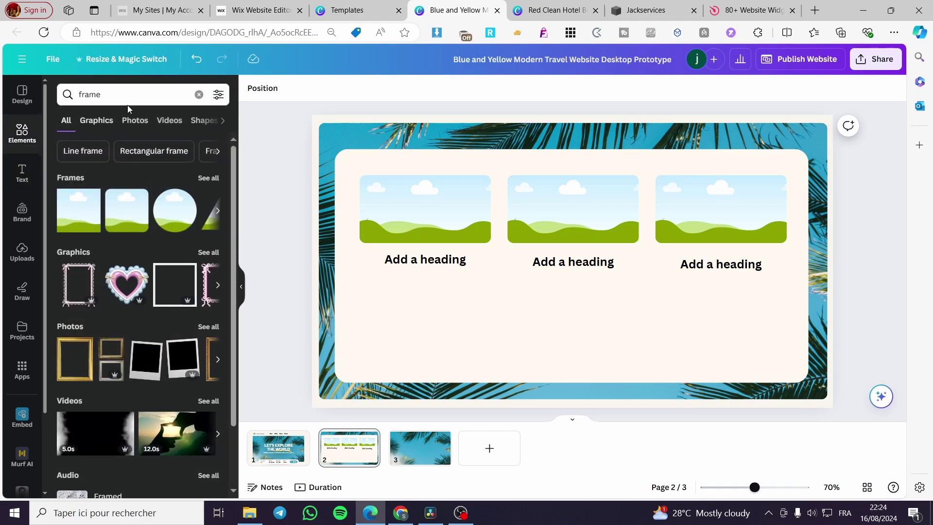
{"action": "left_click", "coordinate": [198, 94]}
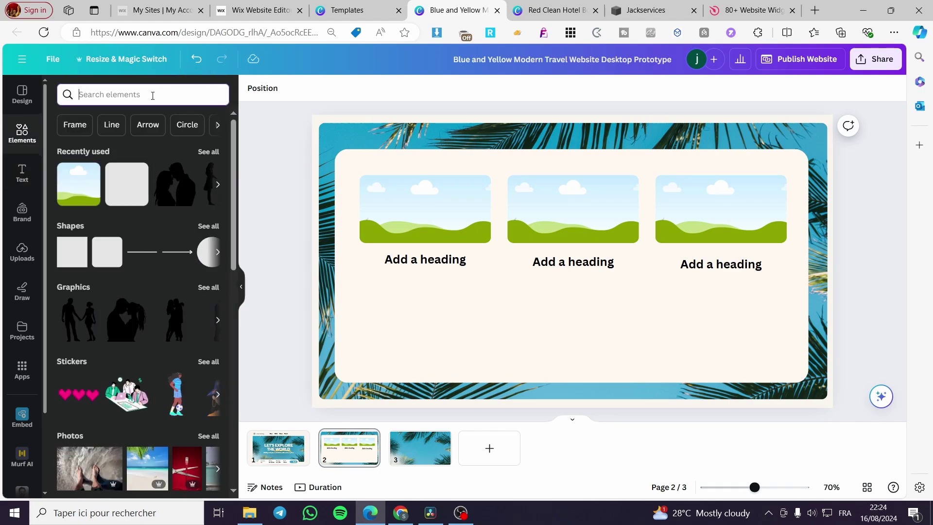
{"action": "type", "text": "hotels"}
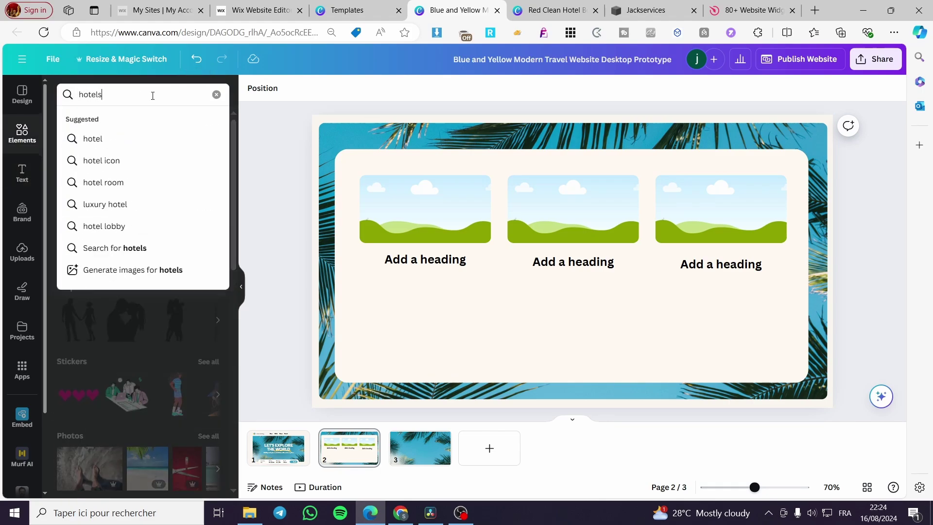
{"action": "key", "text": "Return"}
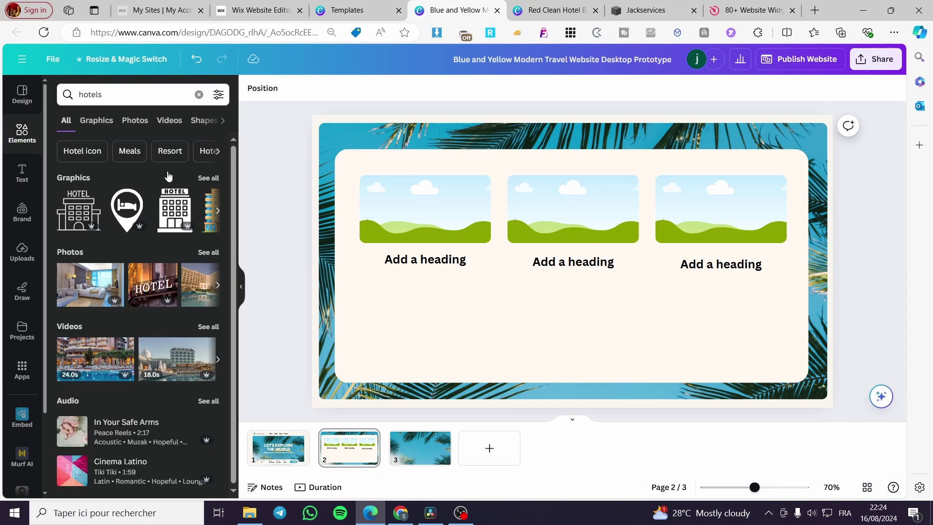
Fill the three picture frames with hotel photos from the search results: bedroom, HOTEL sign and hotel building with pool
{"action": "left_click", "coordinate": [94, 292]}
{"action": "left_click_drag", "start_coordinate": [554, 340], "coordinate": [421, 215]}
{"action": "left_click", "coordinate": [152, 285]}
{"action": "left_click_drag", "start_coordinate": [573, 262], "coordinate": [561, 207]}
{"action": "left_click", "coordinate": [217, 285]}
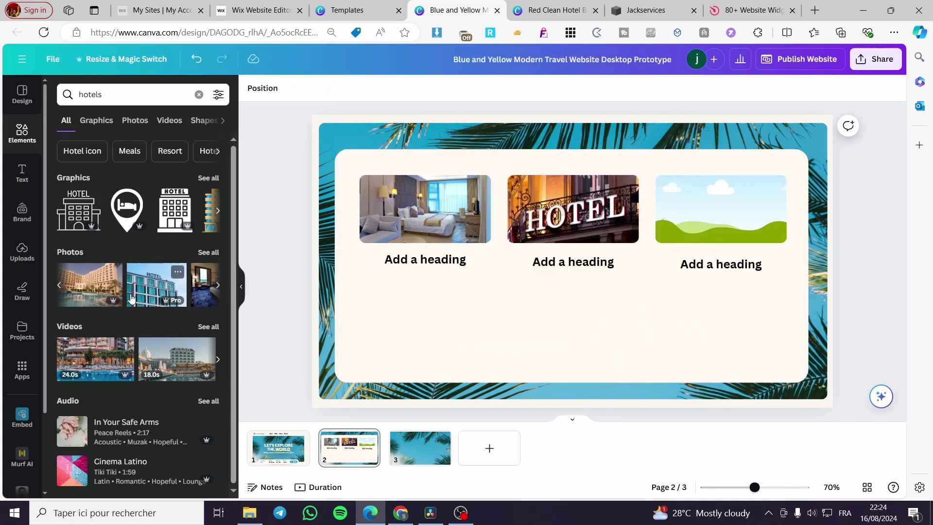
{"action": "left_click", "coordinate": [106, 291]}
{"action": "left_click_drag", "start_coordinate": [573, 263], "coordinate": [700, 223]}
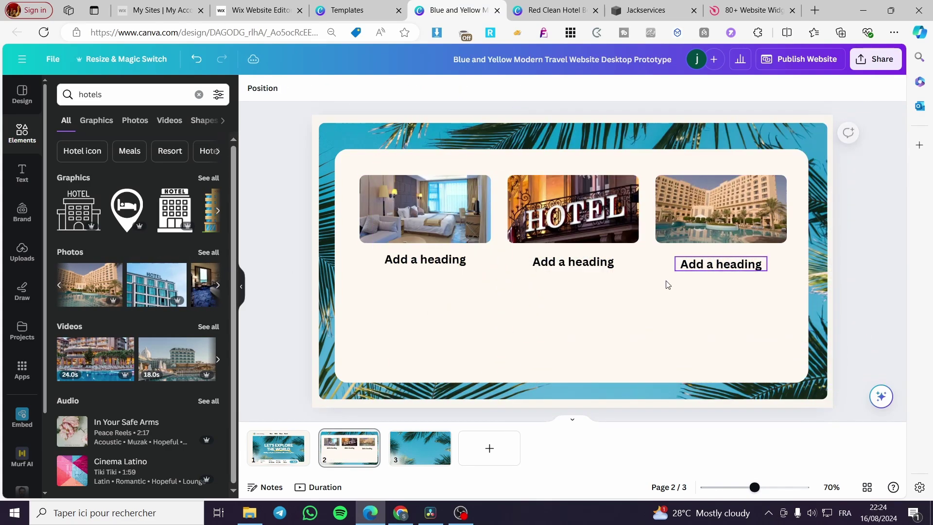
Replace the heading beneath the second photo with "New York hotel"
{"action": "double_click", "coordinate": [572, 261]}
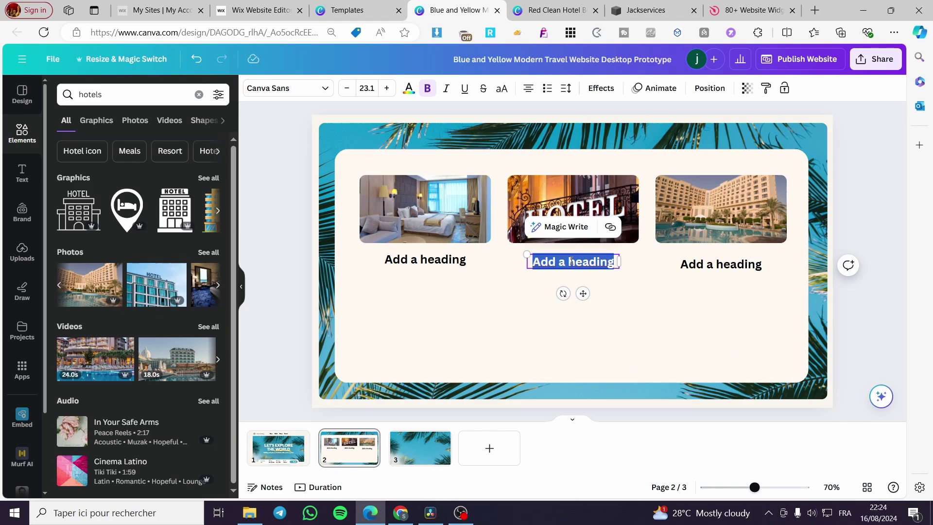
{"action": "type", "text": "N"}
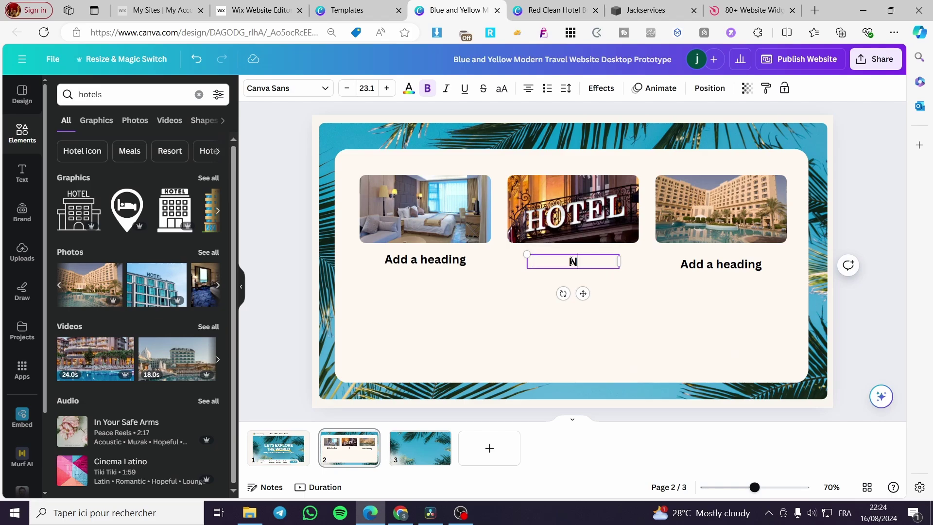
{"action": "type", "text": "ew York ho"}
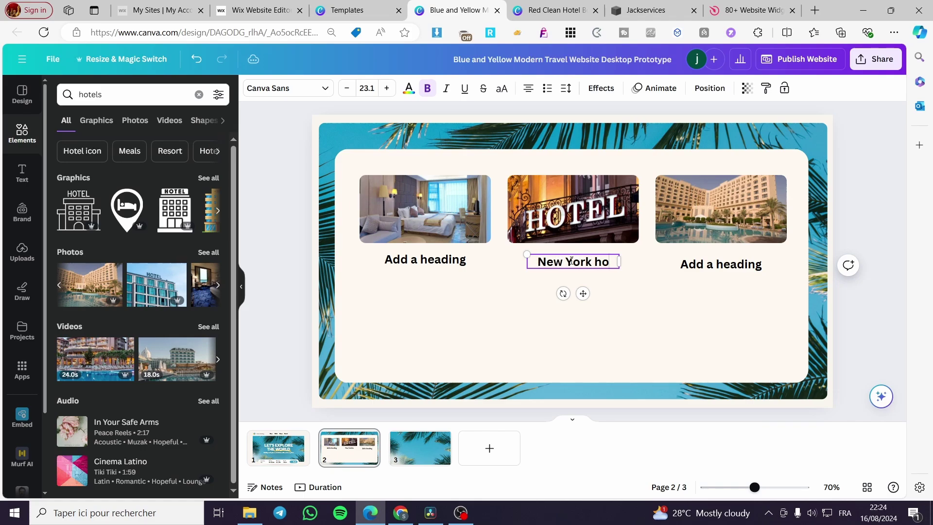
{"action": "type", "text": "tel"}
Change the third heading to "Washington hotel", widen its text box to fit one line and centre it beneath the third photo
{"action": "left_click", "coordinate": [739, 273]}
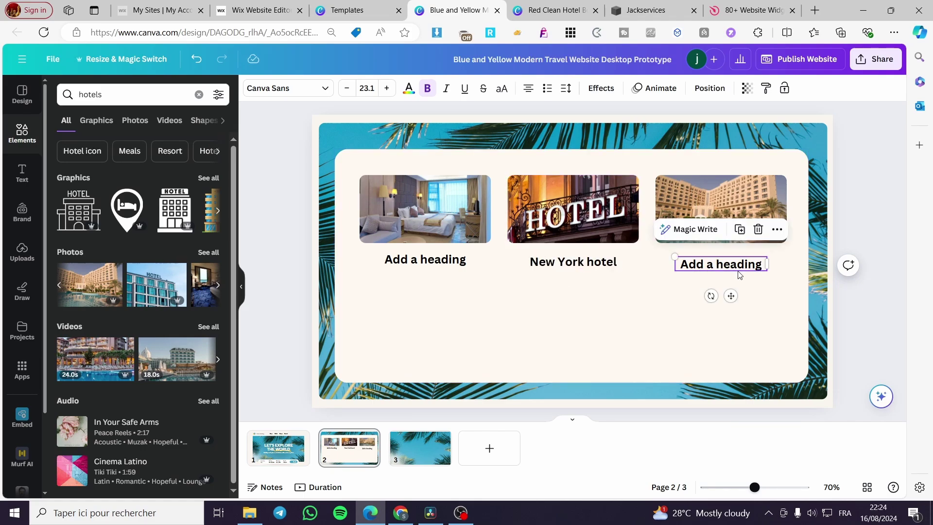
{"action": "left_click", "coordinate": [739, 273]}
{"action": "type", "text": "Po"}
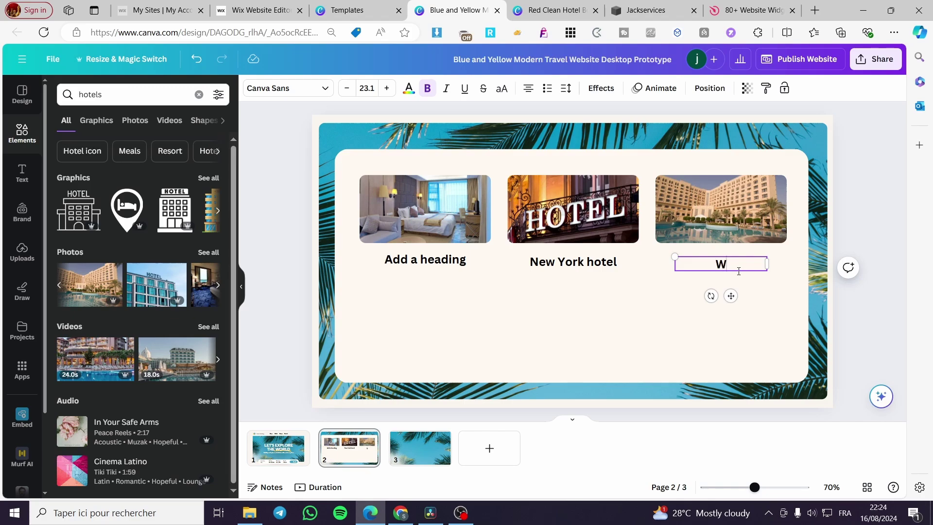
{"action": "type", "text": "shington hotel"}
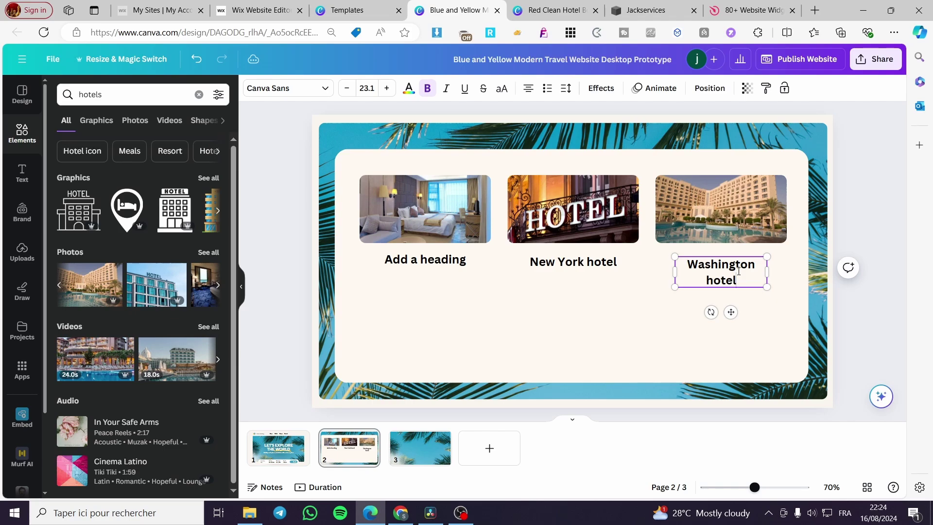
{"action": "left_click_drag", "start_coordinate": [768, 271], "coordinate": [786, 270]}
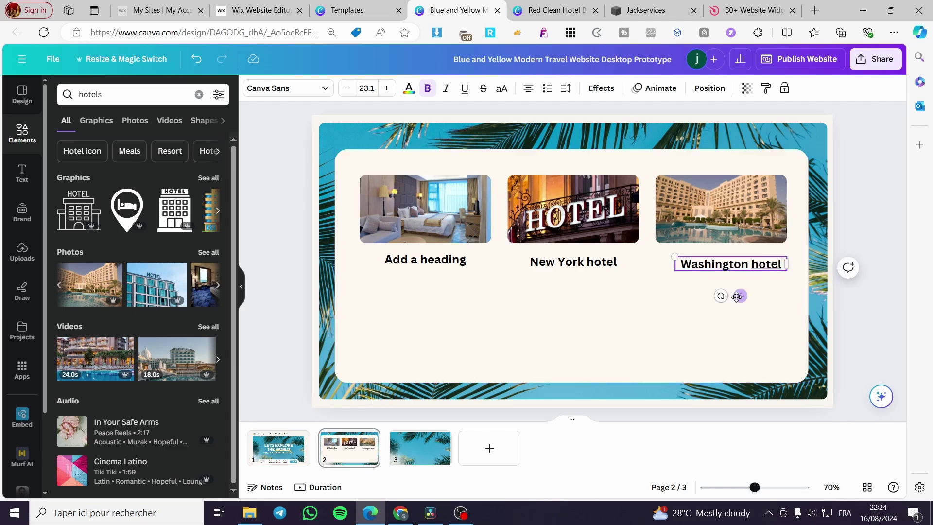
{"action": "left_click_drag", "start_coordinate": [740, 294], "coordinate": [729, 293]}
Replace the heading beneath the first photo with "Familly Suite"
{"action": "double_click", "coordinate": [444, 259]}
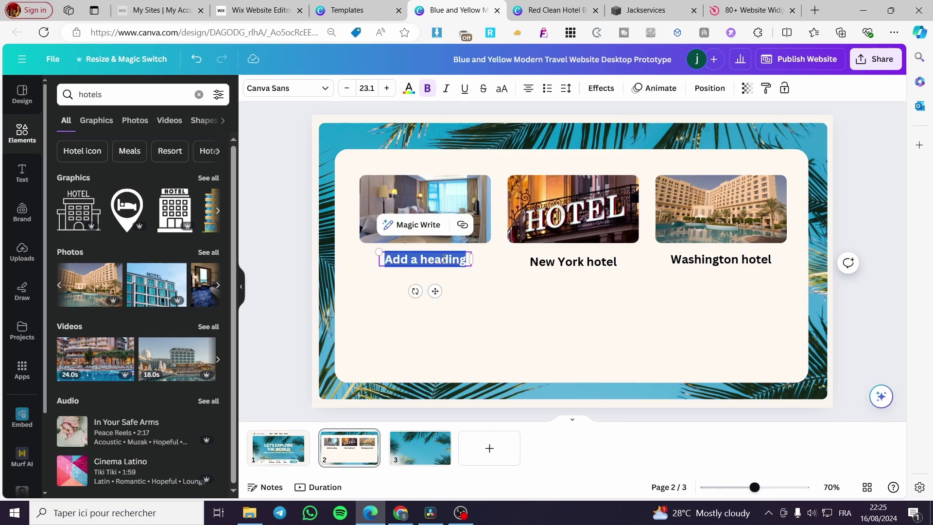
{"action": "type", "text": "Fami"}
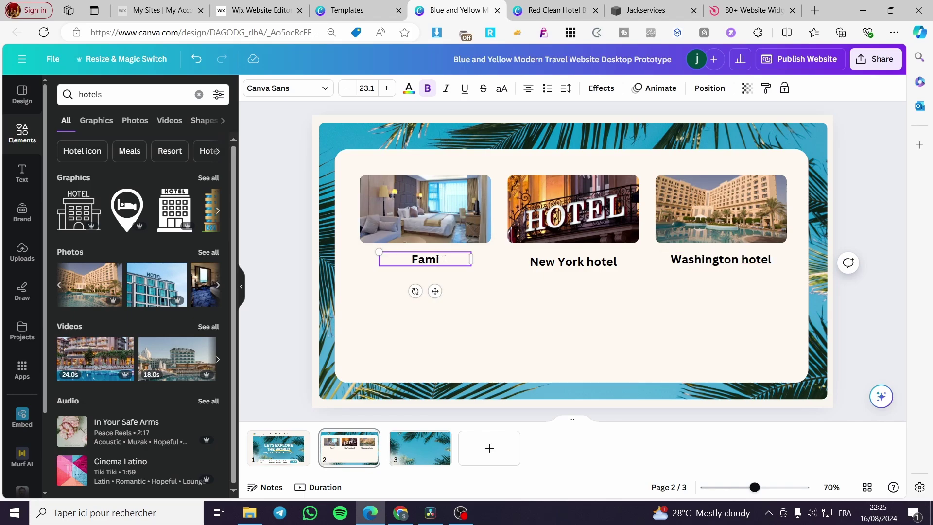
{"action": "type", "text": "lly Suite"}
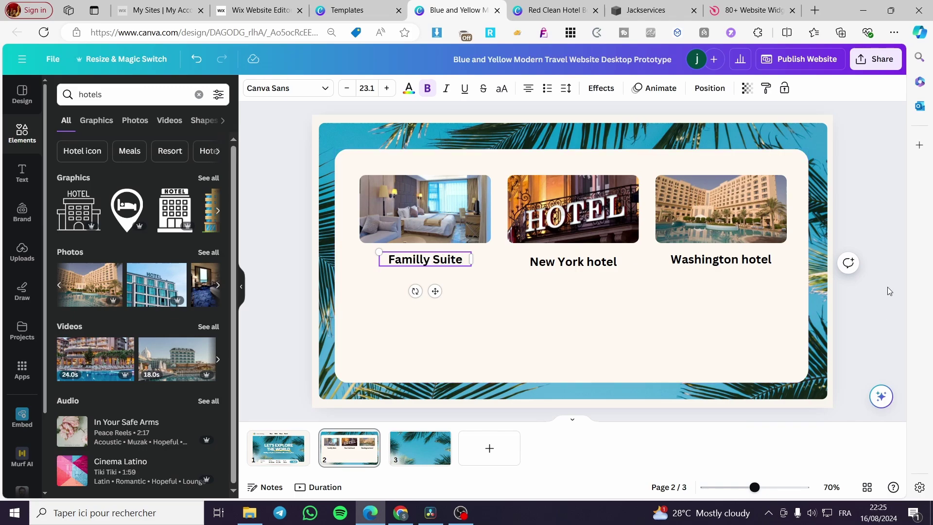
{"action": "left_click", "coordinate": [733, 334]}
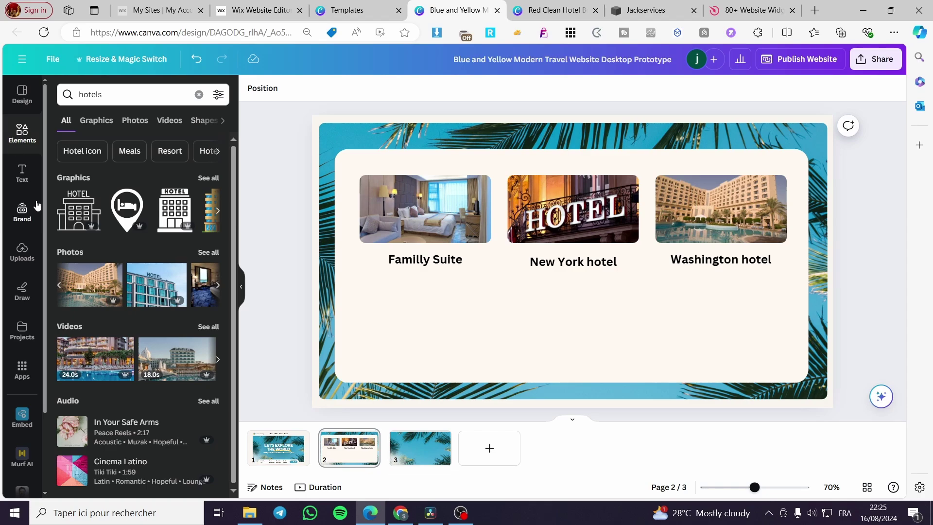
Add a rounded square shape, make it a blue pill and place it behind the "Familly Suite" heading
{"action": "left_click", "coordinate": [33, 139]}
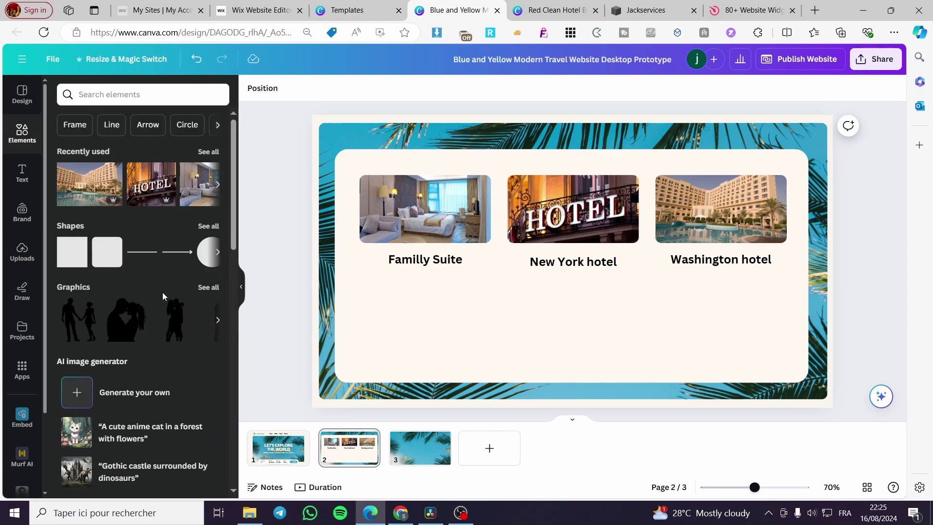
{"action": "left_click", "coordinate": [107, 252]}
{"action": "left_click_drag", "start_coordinate": [566, 290], "coordinate": [441, 298]}
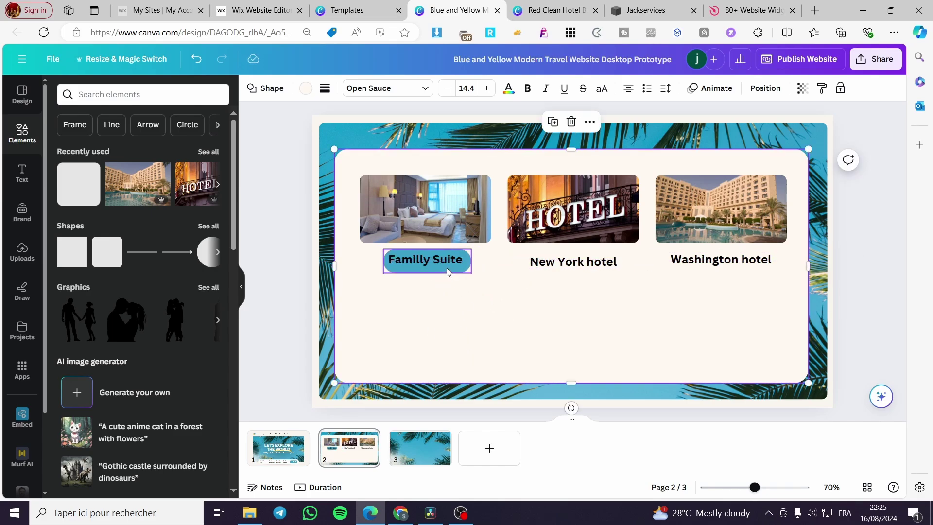
Duplicate the blue pill onto the "New York hotel" heading, send it behind the text and widen it to about 241 px
{"action": "left_click", "coordinate": [408, 222]}
{"action": "left_click_drag", "start_coordinate": [437, 299], "coordinate": [585, 301]}
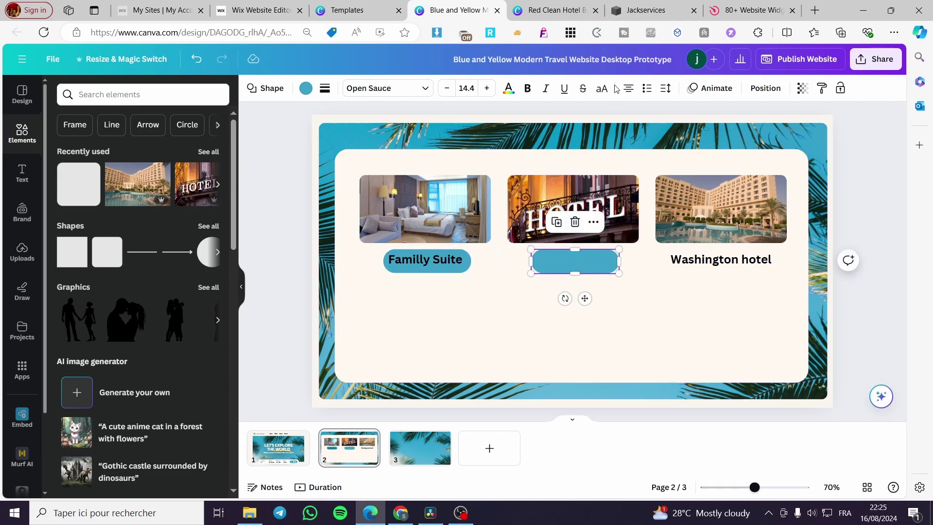
{"action": "left_click", "coordinate": [761, 90]}
{"action": "left_click", "coordinate": [180, 117]}
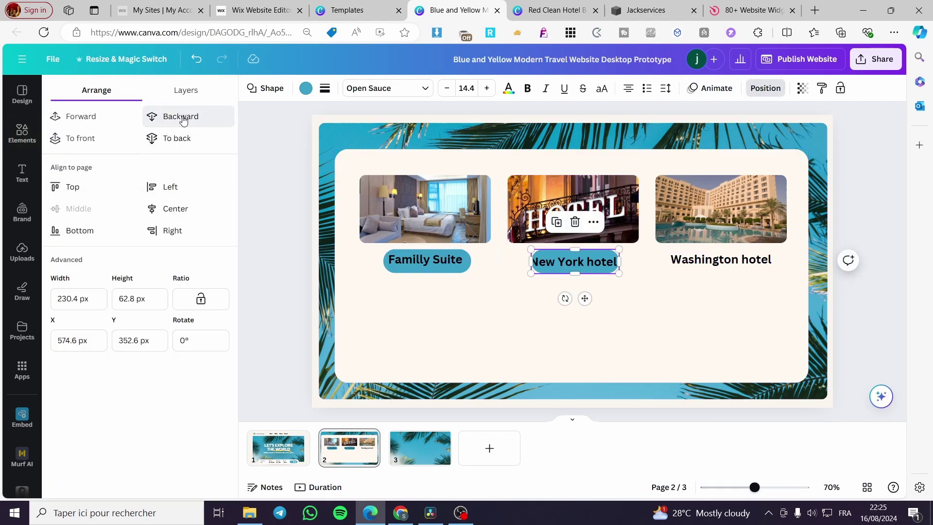
{"action": "left_click", "coordinate": [577, 296]}
{"action": "left_click", "coordinate": [575, 266]}
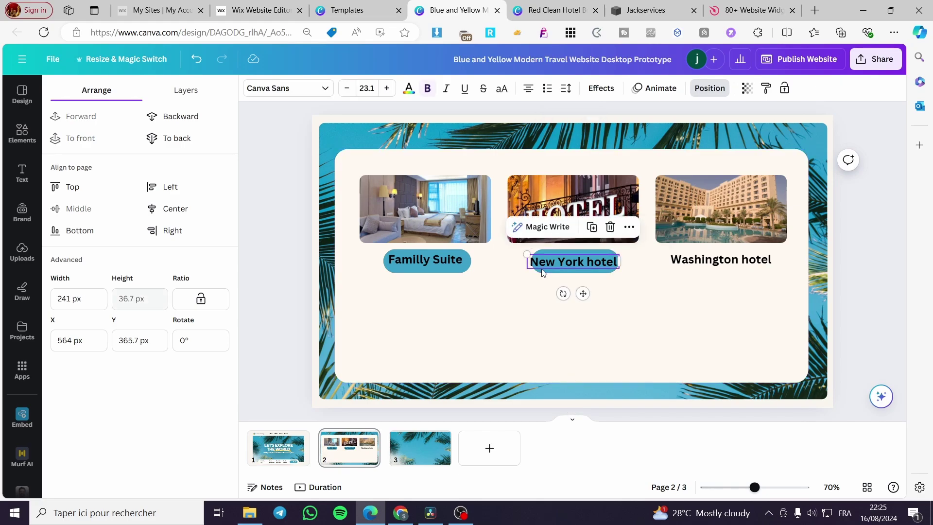
{"action": "left_click", "coordinate": [530, 266]}
{"action": "left_click_drag", "start_coordinate": [530, 261], "coordinate": [526, 261]}
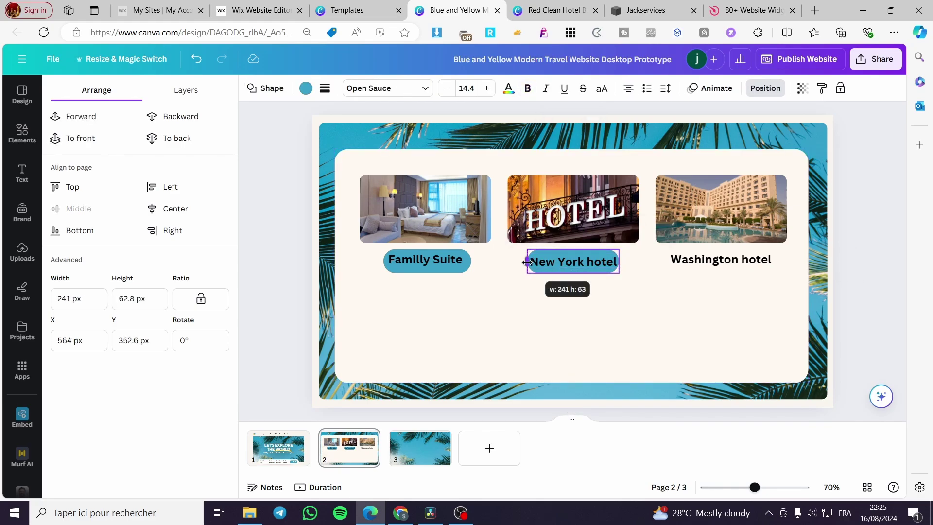
Place a copy of the blue pill at the "Washington hotel" heading, widen it to about 295 px and send it behind the text
{"action": "left_click_drag", "start_coordinate": [585, 298], "coordinate": [728, 293]}
{"action": "left_click_drag", "start_coordinate": [762, 259], "coordinate": [778, 262]}
{"action": "left_click_drag", "start_coordinate": [680, 266], "coordinate": [669, 260]}
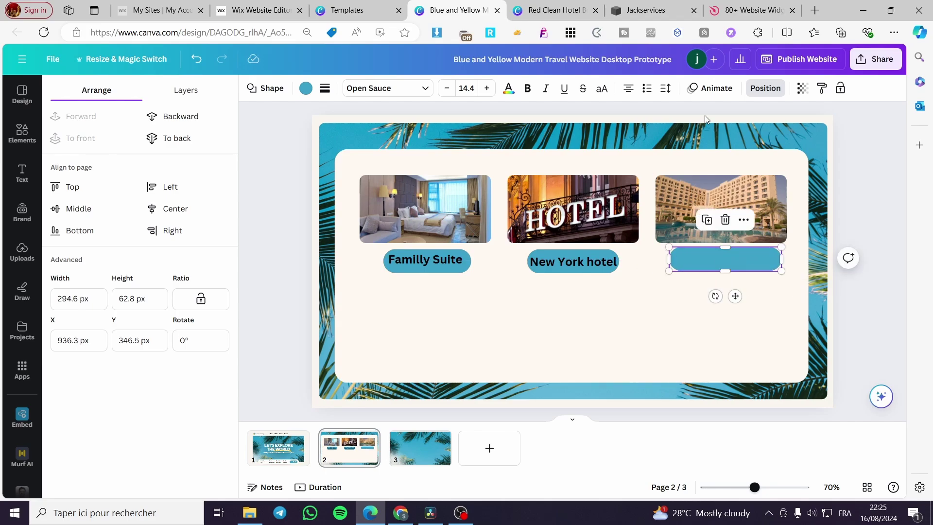
{"action": "left_click", "coordinate": [756, 93]}
{"action": "left_click", "coordinate": [760, 89]}
{"action": "left_click", "coordinate": [196, 119]}
{"action": "left_click", "coordinate": [869, 294]}
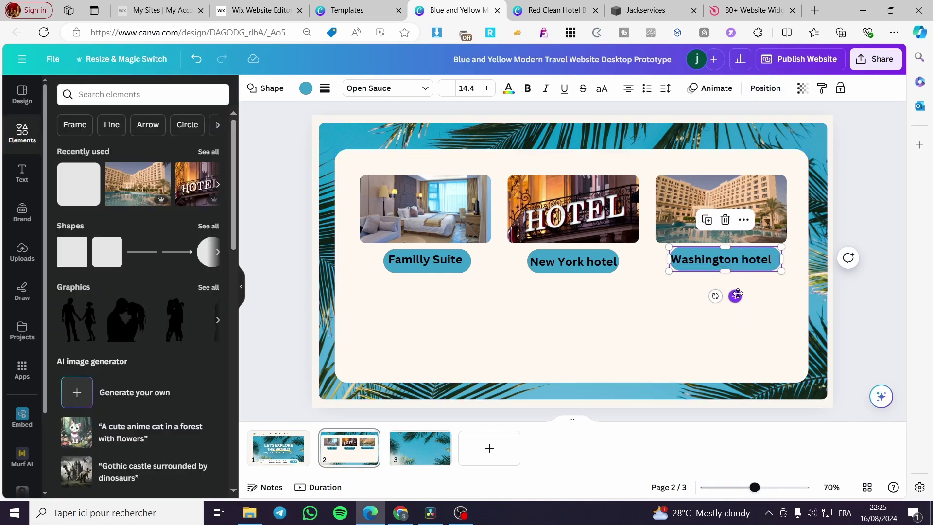
{"action": "left_click", "coordinate": [892, 291]}
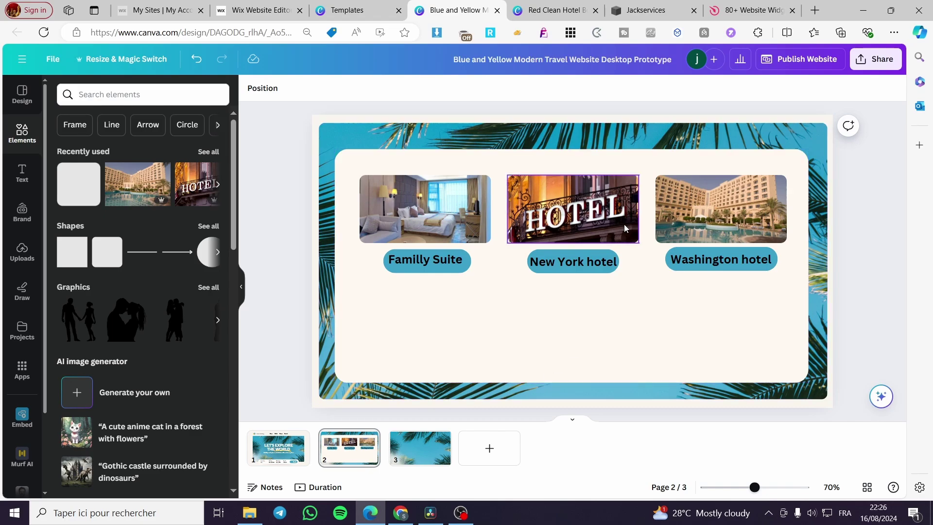
Switch to the Elfsight website and open the Appointment Booking widget's template selection
{"action": "left_click", "coordinate": [751, 13]}
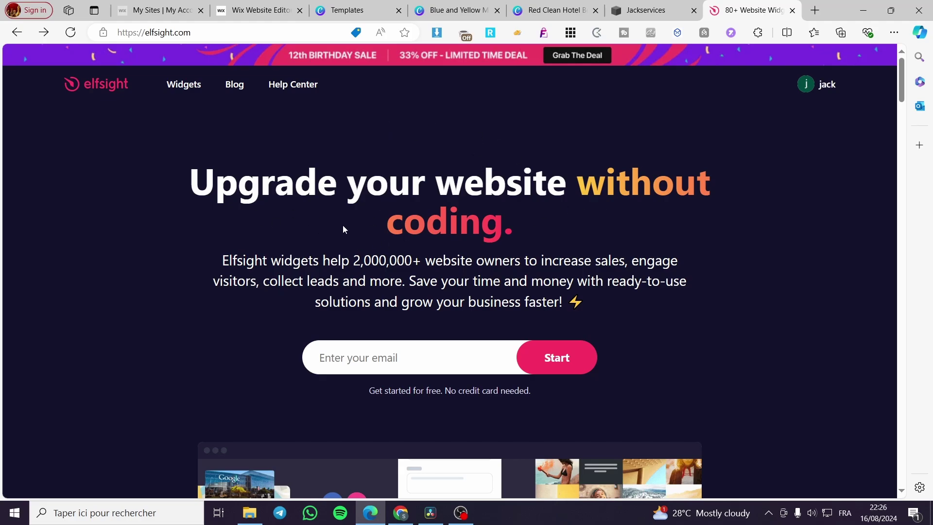
{"action": "mouse_move", "coordinate": [203, 91]}
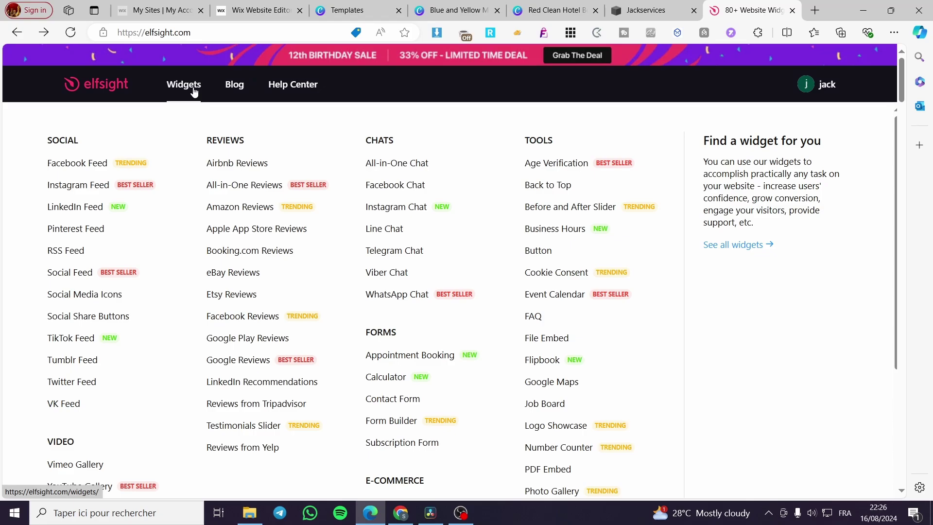
{"action": "scroll", "coordinate": [265, 226], "scroll_direction": "down", "scroll_amount": 3}
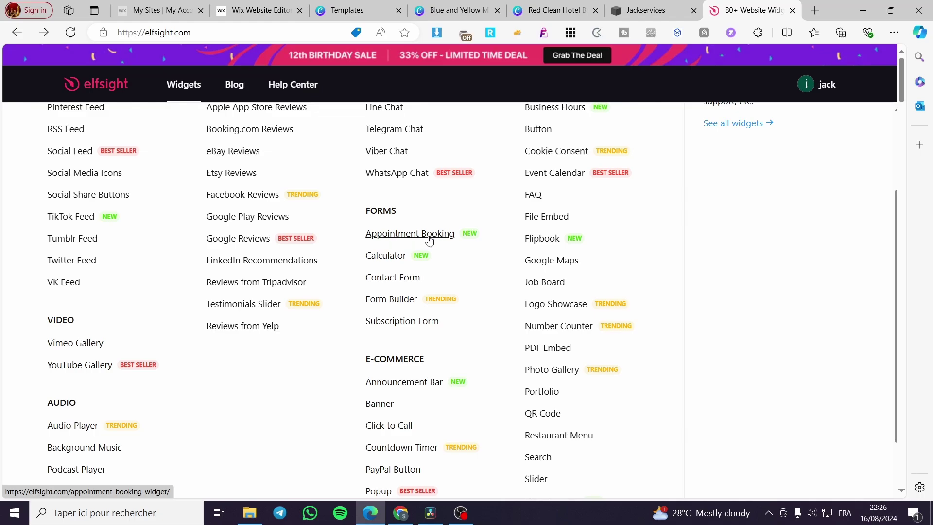
{"action": "left_click", "coordinate": [400, 235]}
{"action": "scroll", "coordinate": [508, 293], "scroll_direction": "down", "scroll_amount": 4}
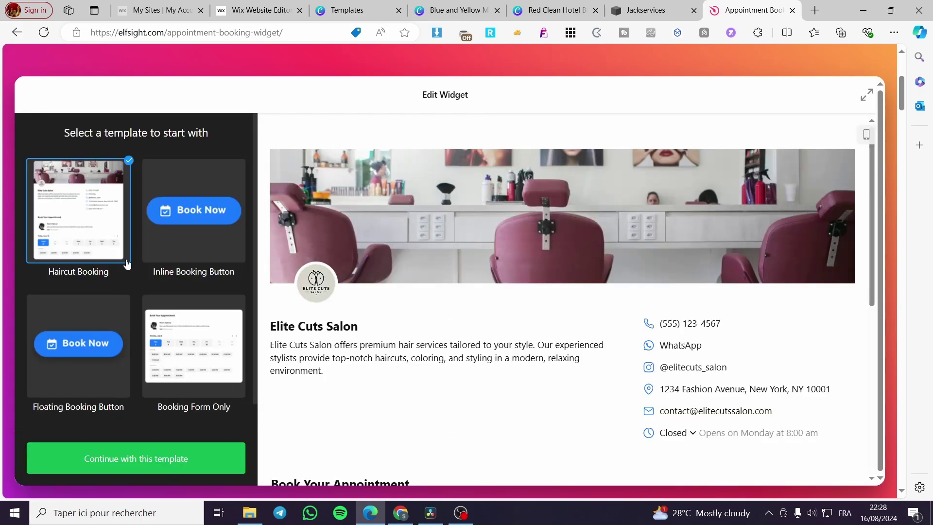
Preview the Booking Form Only template of the appointment widget
{"action": "scroll", "coordinate": [208, 366], "scroll_direction": "down", "scroll_amount": 1}
{"action": "left_click", "coordinate": [208, 365]}
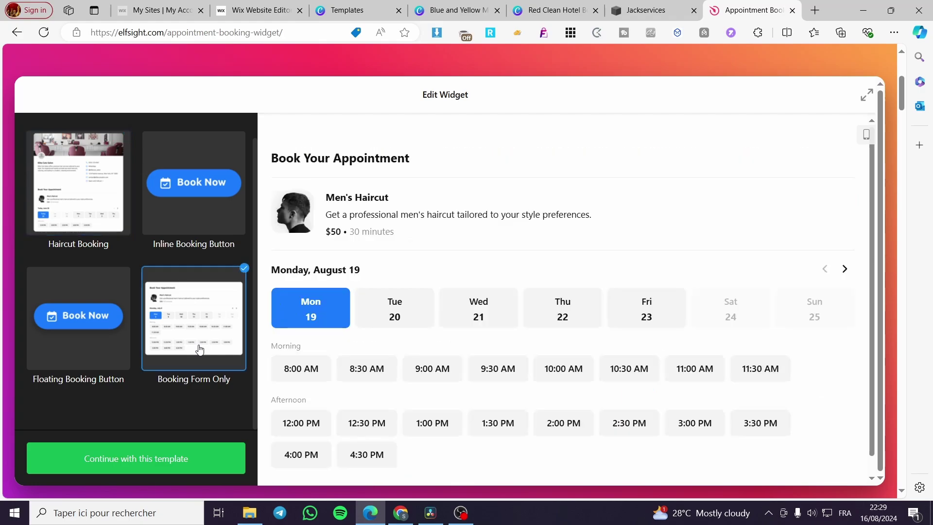
{"action": "scroll", "coordinate": [574, 368], "scroll_direction": "up", "scroll_amount": 2}
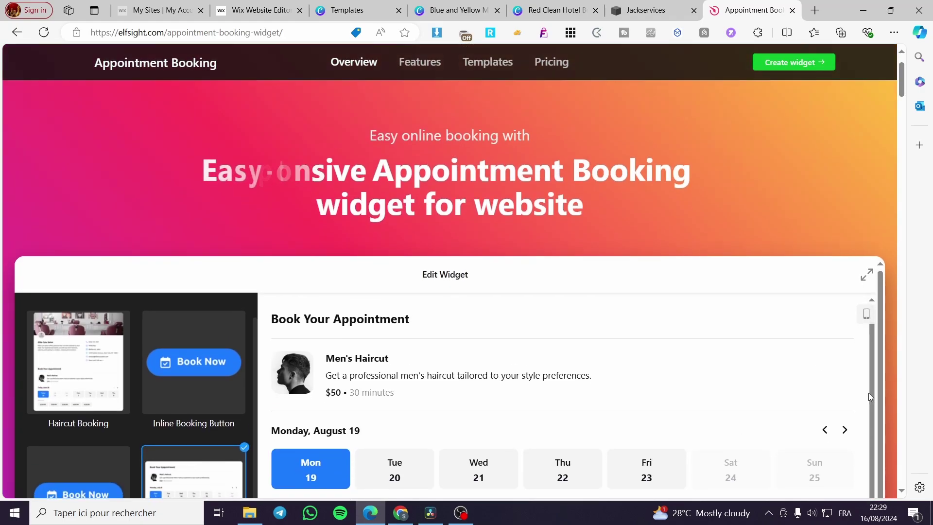
{"action": "scroll", "coordinate": [632, 359], "scroll_direction": "down", "scroll_amount": 5}
{"action": "scroll", "coordinate": [496, 316], "scroll_direction": "up", "scroll_amount": 1}
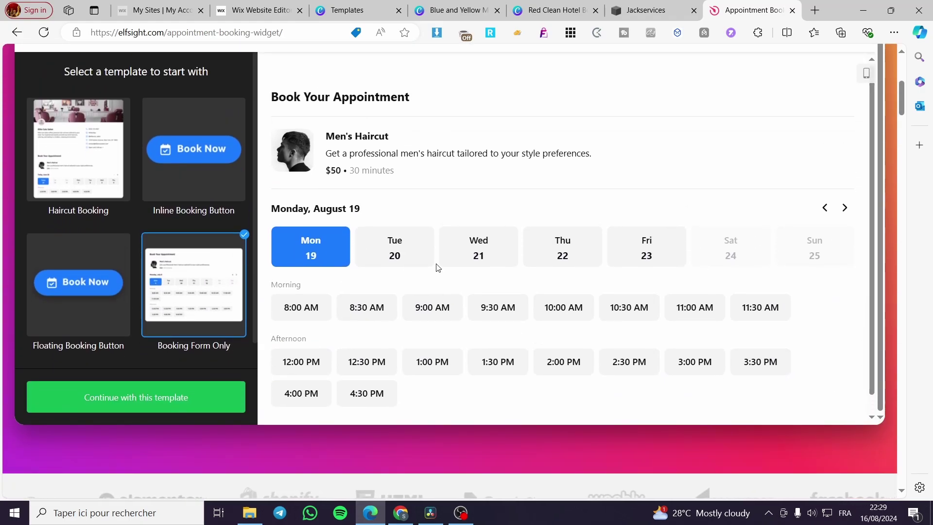
Select the Haircut Booking template, review its booking form and weekly opening hours, and continue with this template
{"action": "left_click", "coordinate": [68, 152]}
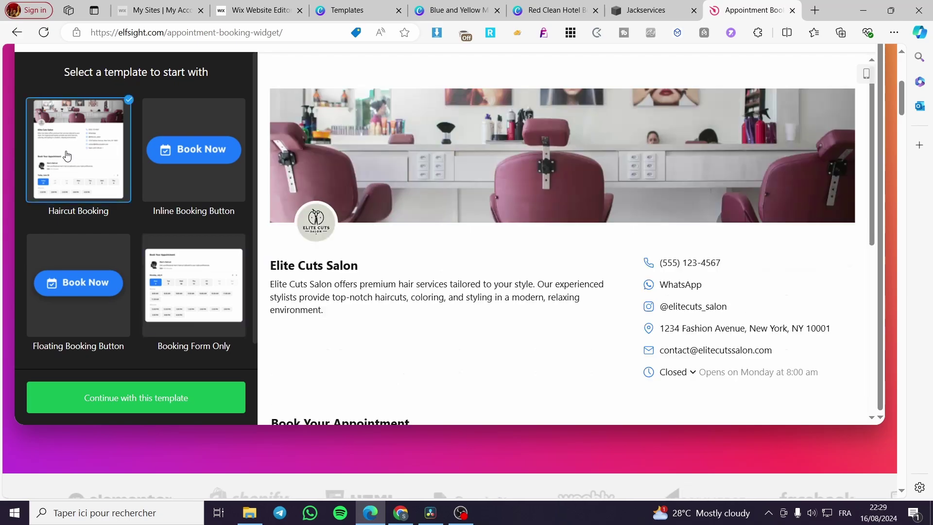
{"action": "scroll", "coordinate": [471, 297], "scroll_direction": "down", "scroll_amount": 2}
{"action": "scroll", "coordinate": [508, 268], "scroll_direction": "down", "scroll_amount": 5}
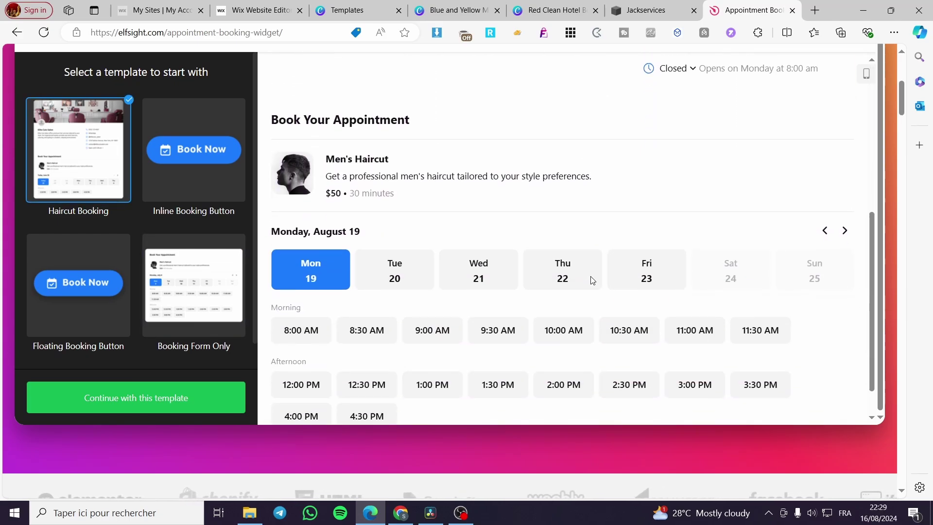
{"action": "scroll", "coordinate": [592, 277], "scroll_direction": "up", "scroll_amount": 4}
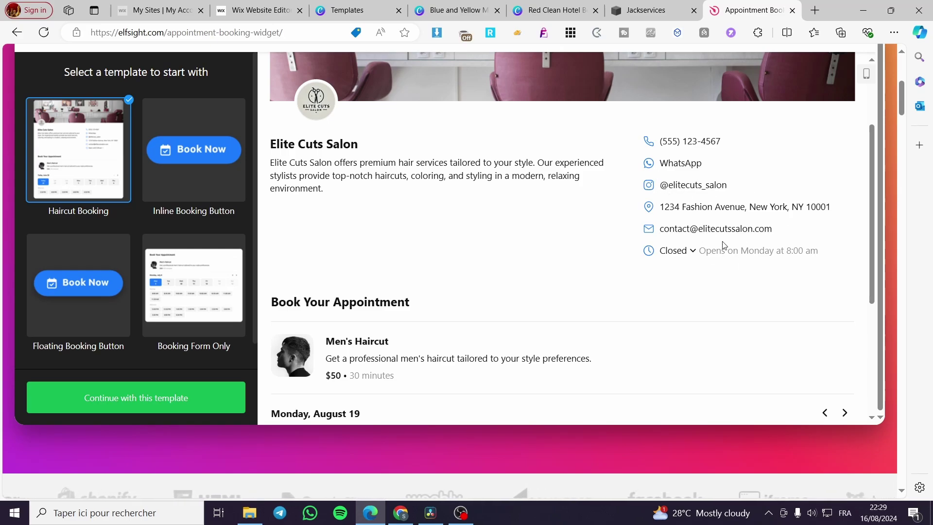
{"action": "left_click", "coordinate": [693, 253]}
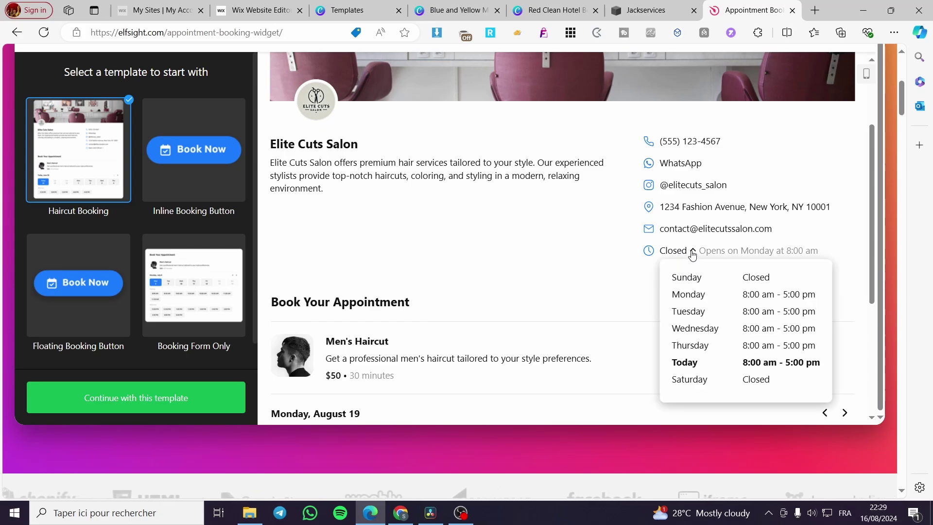
{"action": "left_click", "coordinate": [693, 252]}
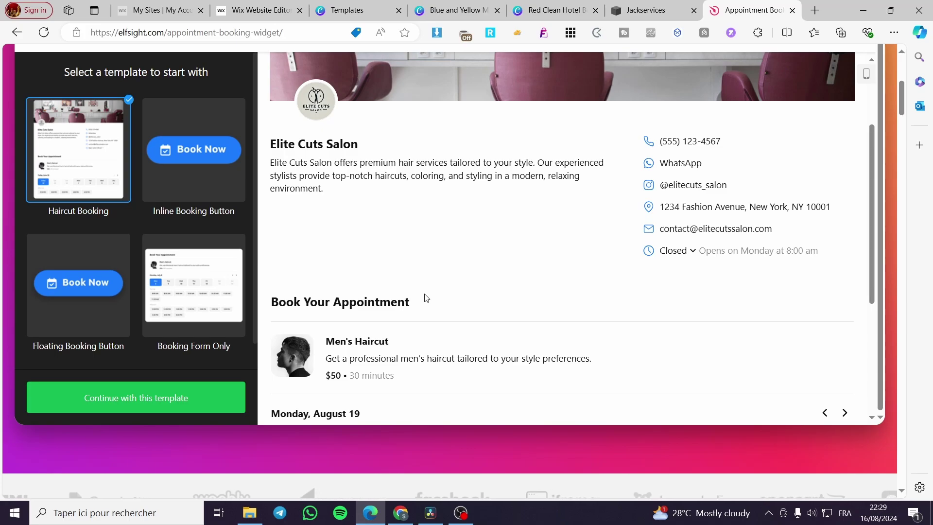
{"action": "scroll", "coordinate": [432, 293], "scroll_direction": "up", "scroll_amount": 3}
{"action": "left_click", "coordinate": [137, 398]}
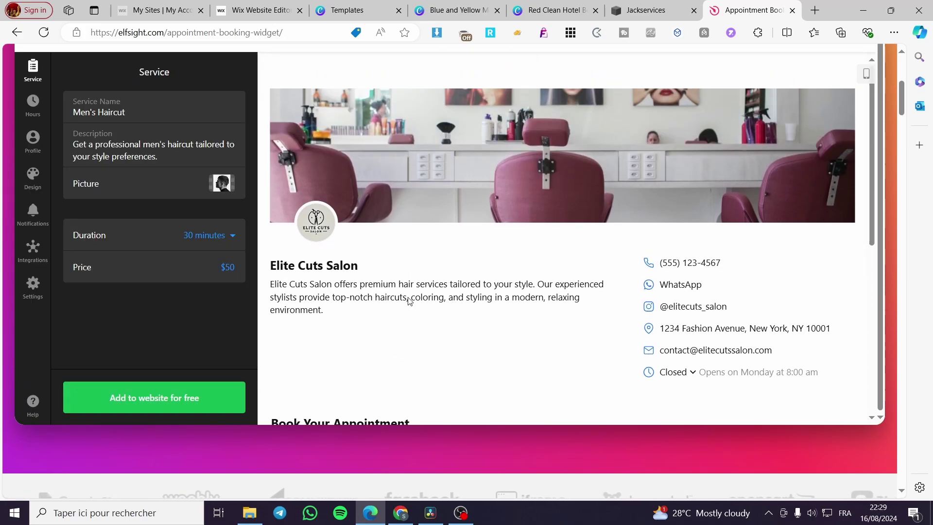
Remove the Men's Haircut service picture and check the upload options for adding another one
{"action": "scroll", "coordinate": [450, 263], "scroll_direction": "up", "scroll_amount": 1}
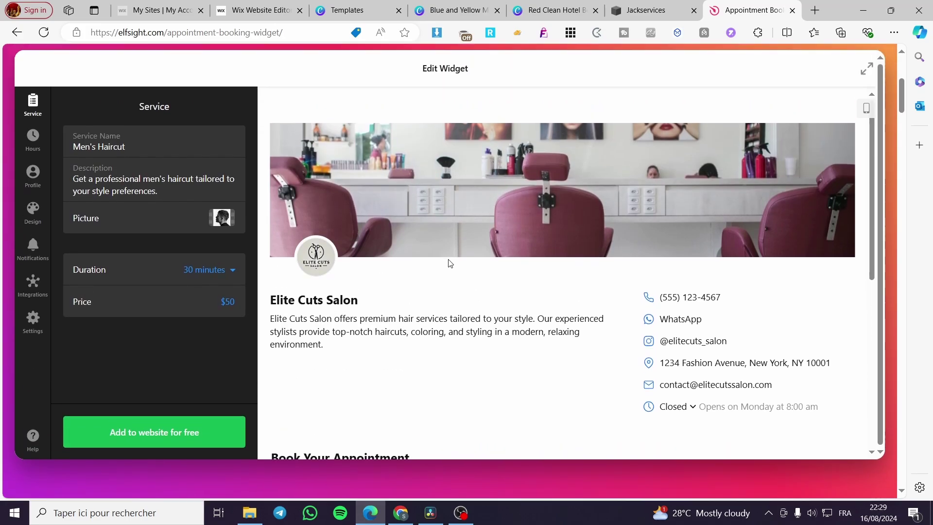
{"action": "scroll", "coordinate": [449, 263], "scroll_direction": "up", "scroll_amount": 2}
{"action": "scroll", "coordinate": [362, 379], "scroll_direction": "down", "scroll_amount": 5}
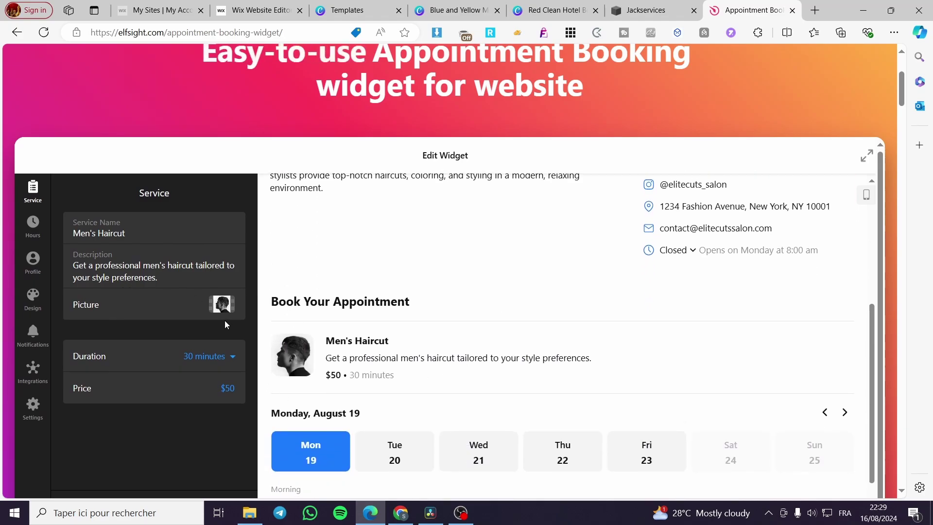
{"action": "left_click", "coordinate": [222, 304]}
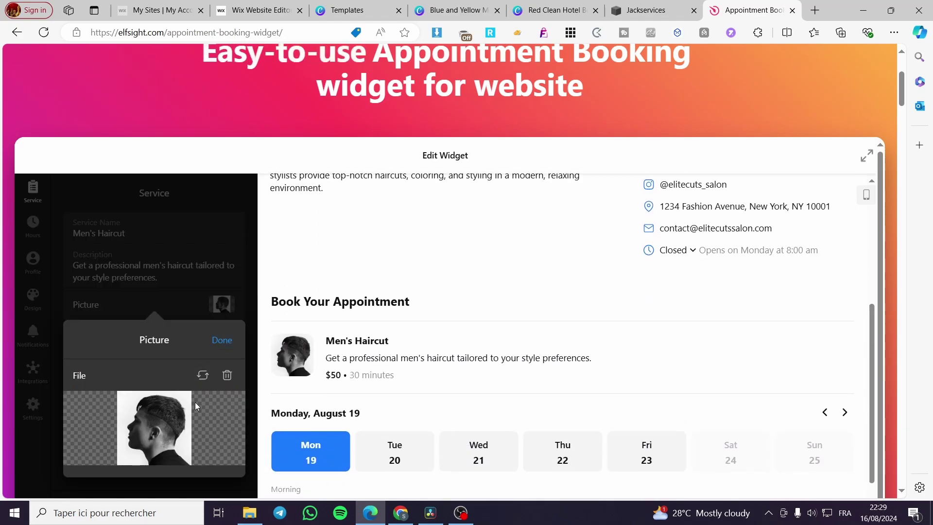
{"action": "scroll", "coordinate": [221, 350], "scroll_direction": "down", "scroll_amount": 1}
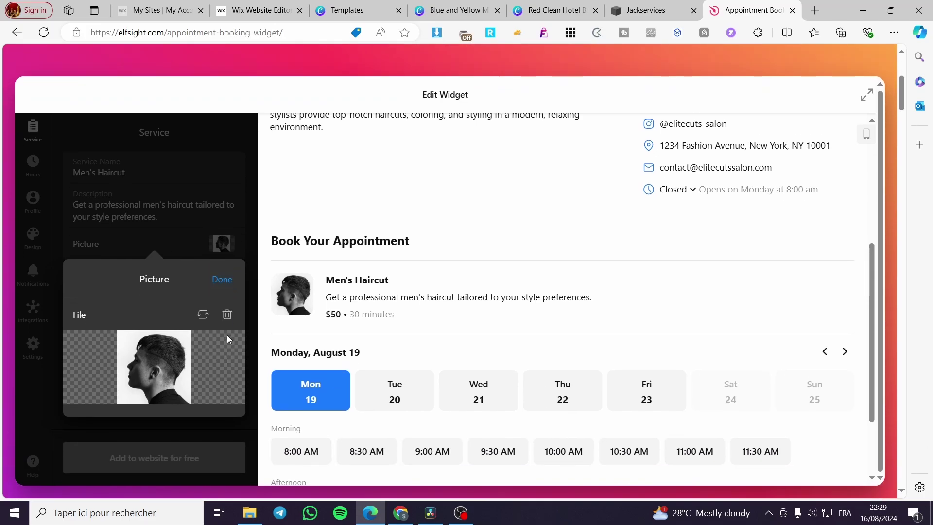
{"action": "left_click", "coordinate": [227, 315]}
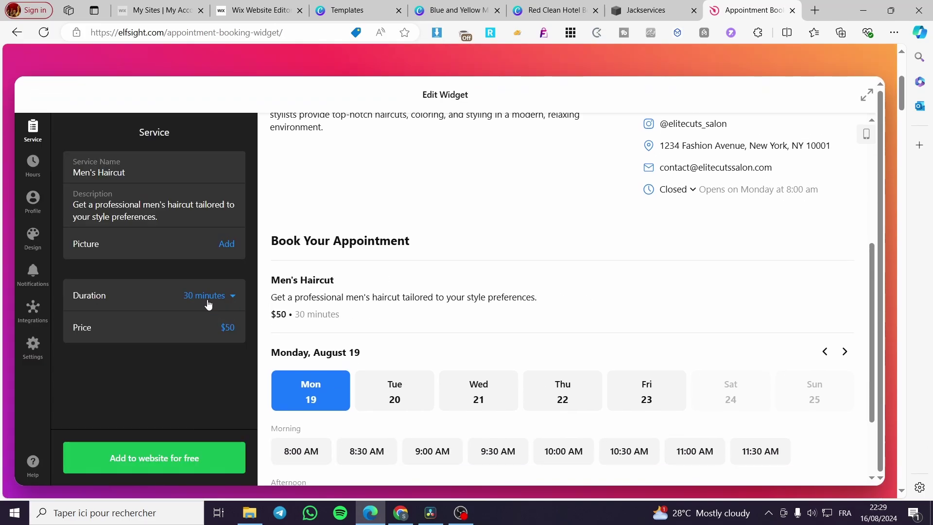
{"action": "left_click", "coordinate": [226, 244]}
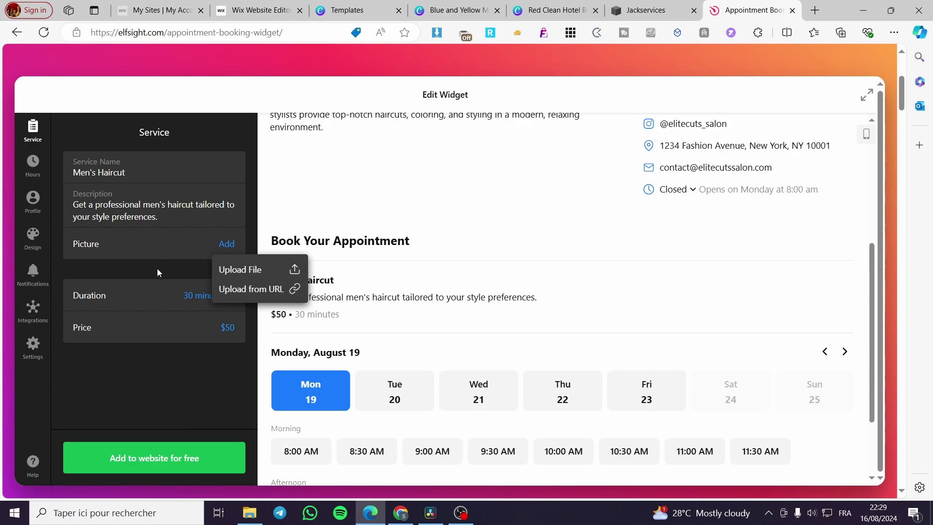
{"action": "left_click", "coordinate": [134, 274]}
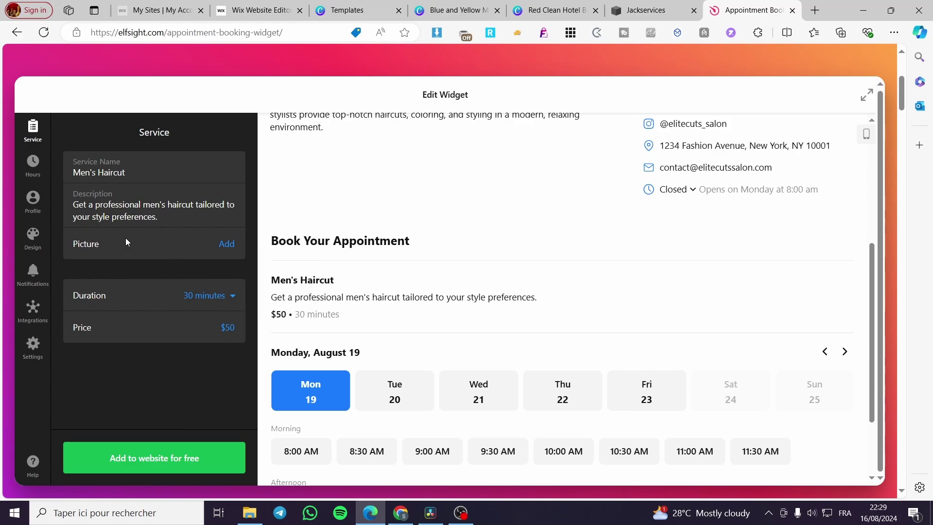
Set the Men's Haircut service duration to 120 minutes
{"action": "scroll", "coordinate": [382, 228], "scroll_direction": "up", "scroll_amount": 5}
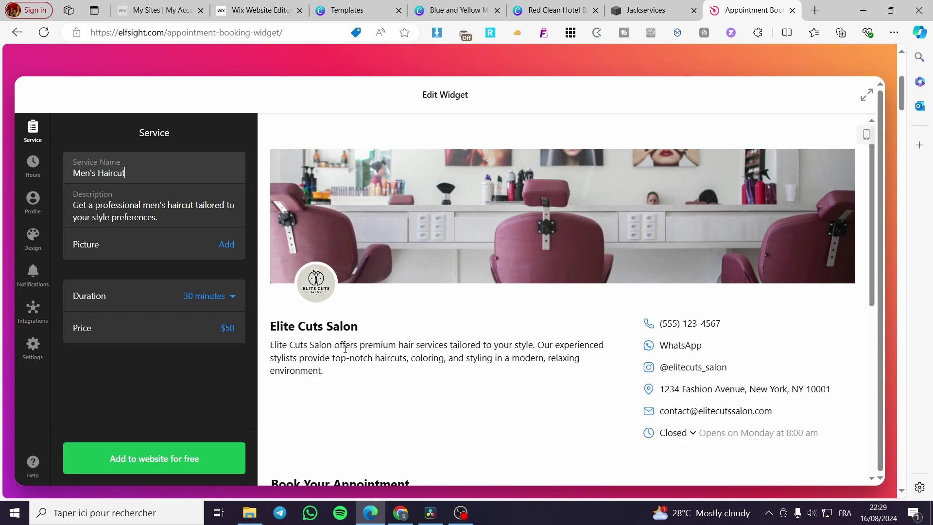
{"action": "scroll", "coordinate": [377, 356], "scroll_direction": "down", "scroll_amount": 4}
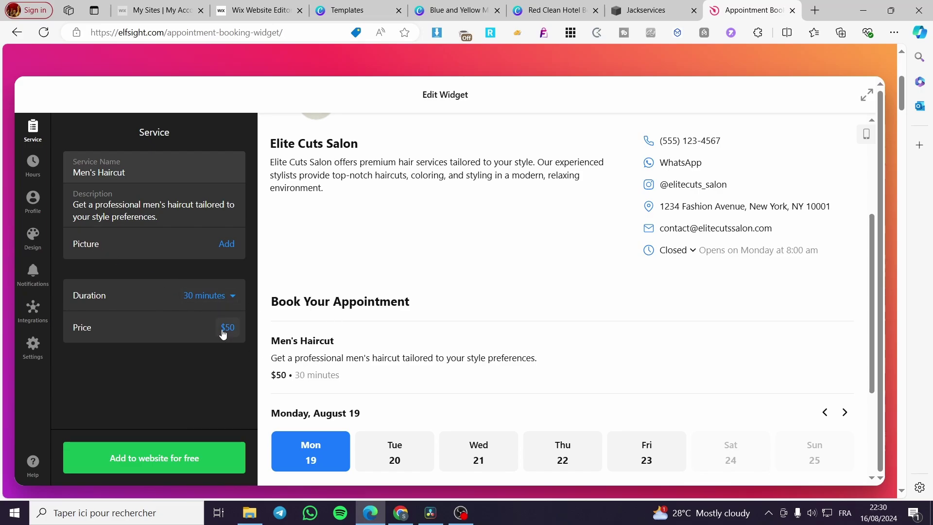
{"action": "left_click", "coordinate": [230, 298]}
{"action": "left_click", "coordinate": [221, 421]}
{"action": "left_click", "coordinate": [221, 298]}
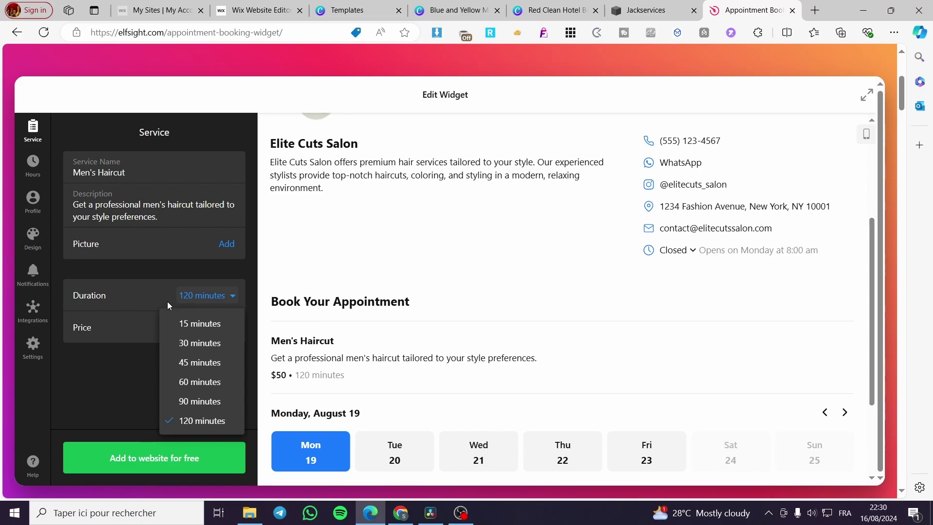
{"action": "left_click", "coordinate": [202, 298]}
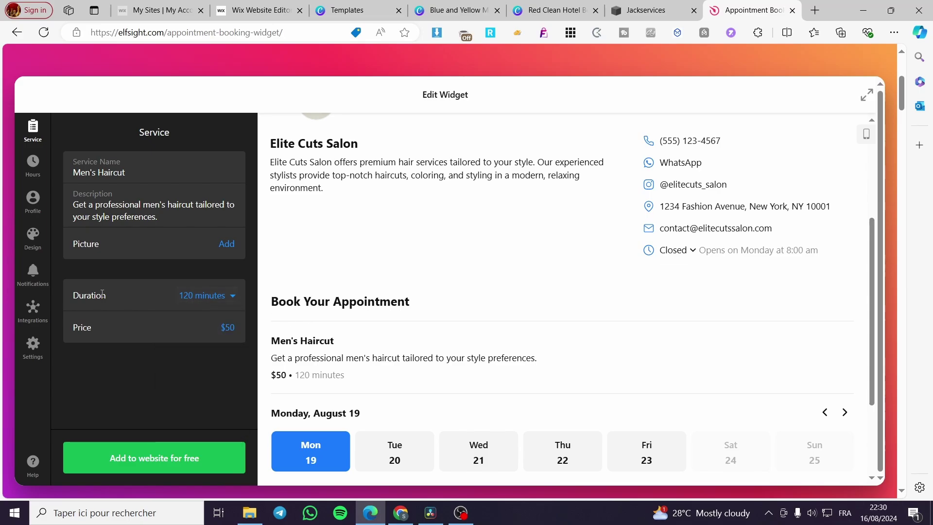
Open the widget's available hours and examine the weekly schedule alongside the booking preview
{"action": "scroll", "coordinate": [167, 304], "scroll_direction": "down", "scroll_amount": 1}
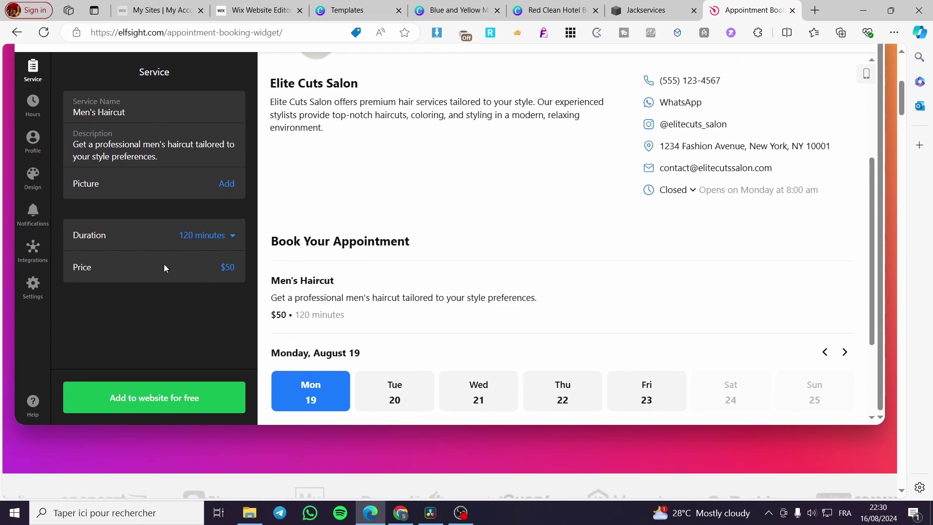
{"action": "scroll", "coordinate": [175, 274], "scroll_direction": "up", "scroll_amount": 2}
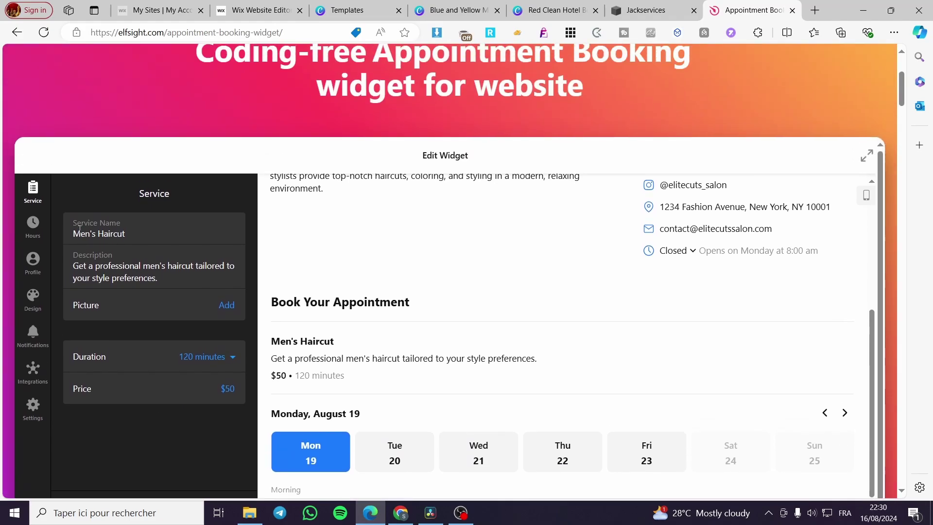
{"action": "left_click", "coordinate": [32, 225]}
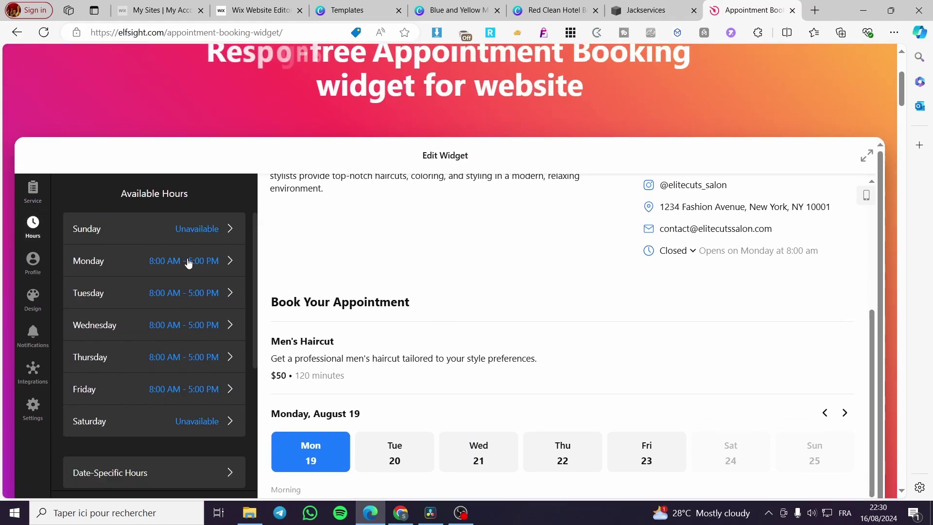
{"action": "scroll", "coordinate": [203, 264], "scroll_direction": "down", "scroll_amount": 2}
{"action": "scroll", "coordinate": [198, 291], "scroll_direction": "up", "scroll_amount": 2}
{"action": "scroll", "coordinate": [421, 288], "scroll_direction": "down", "scroll_amount": 1}
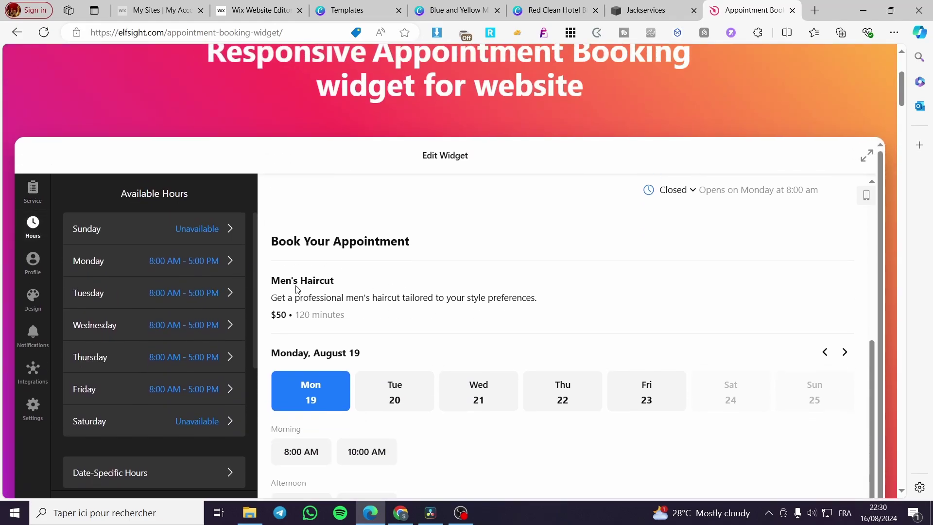
{"action": "scroll", "coordinate": [236, 278], "scroll_direction": "down", "scroll_amount": 1}
{"action": "scroll", "coordinate": [129, 254], "scroll_direction": "up", "scroll_amount": 1}
{"action": "scroll", "coordinate": [164, 286], "scroll_direction": "down", "scroll_amount": 2}
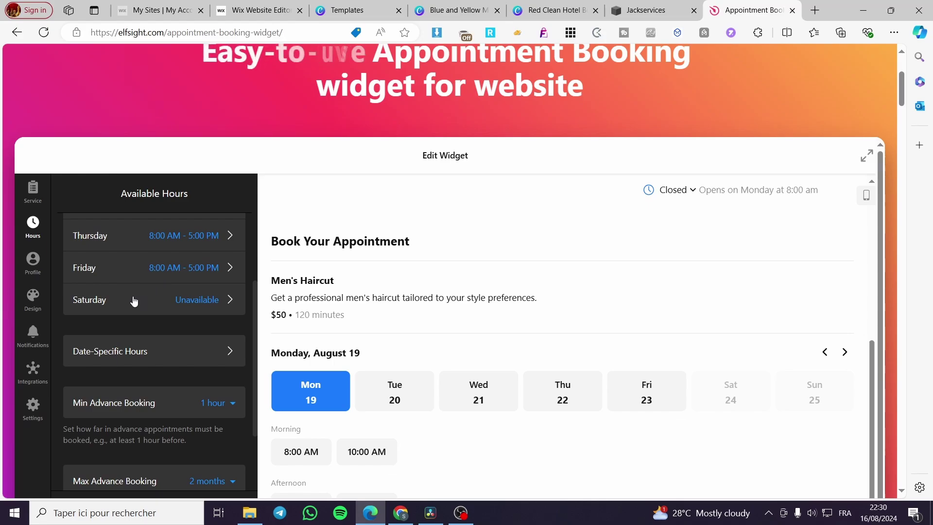
Set the minimum advance booking time to 24 hours in the available hours settings
{"action": "scroll", "coordinate": [130, 345], "scroll_direction": "down", "scroll_amount": 2}
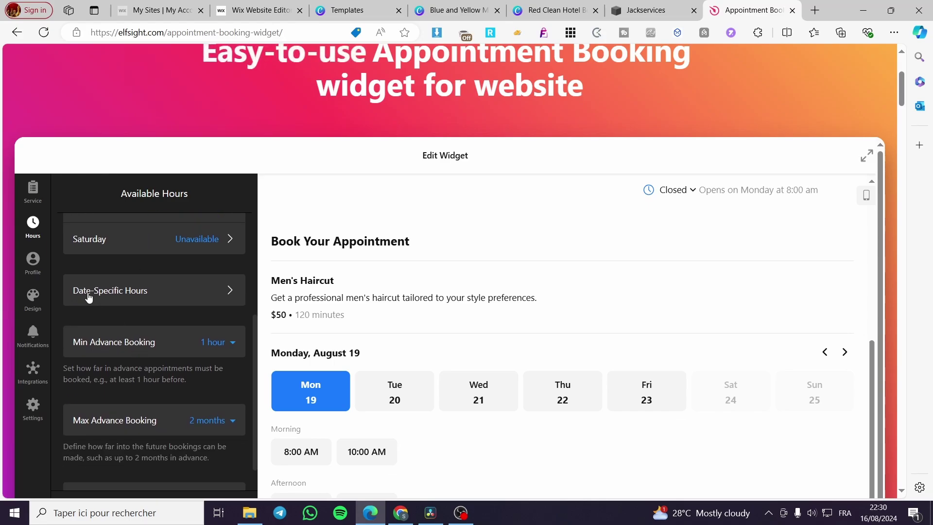
{"action": "scroll", "coordinate": [187, 301], "scroll_direction": "down", "scroll_amount": 1}
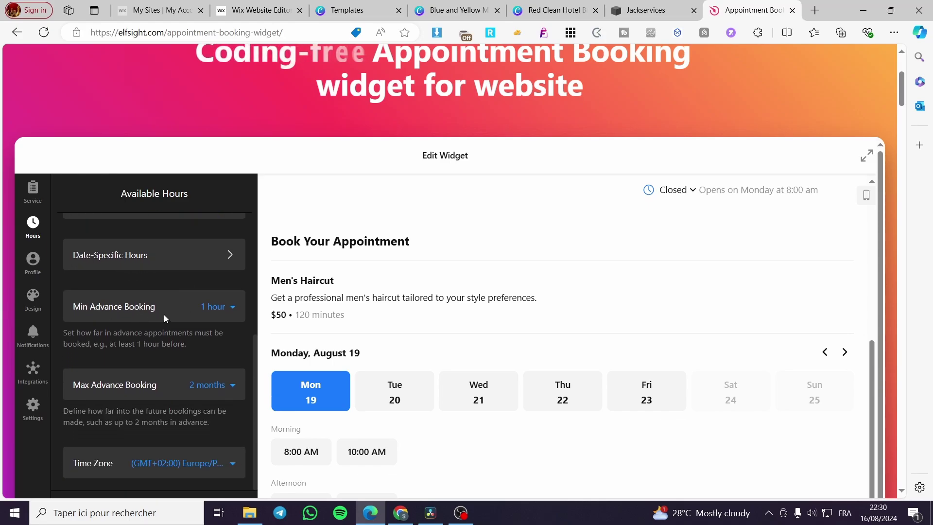
{"action": "left_click", "coordinate": [229, 311]}
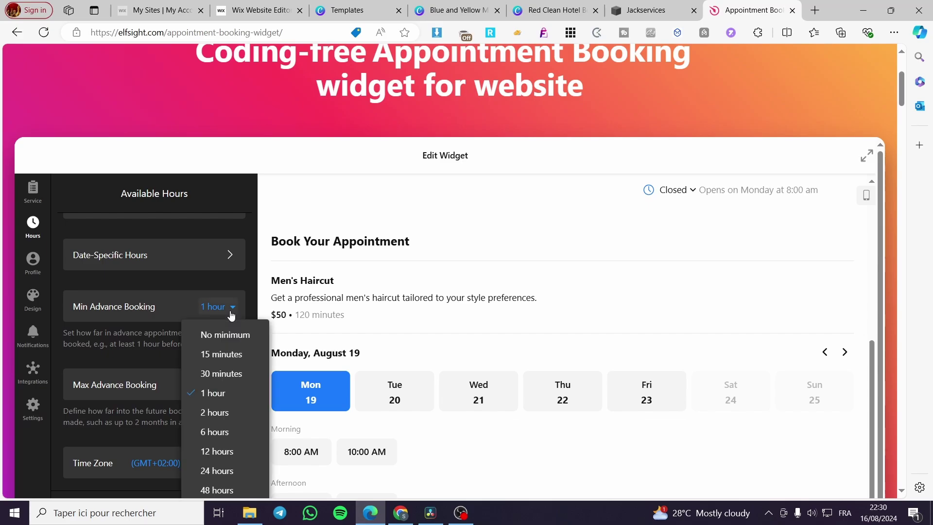
{"action": "left_click", "coordinate": [232, 464]}
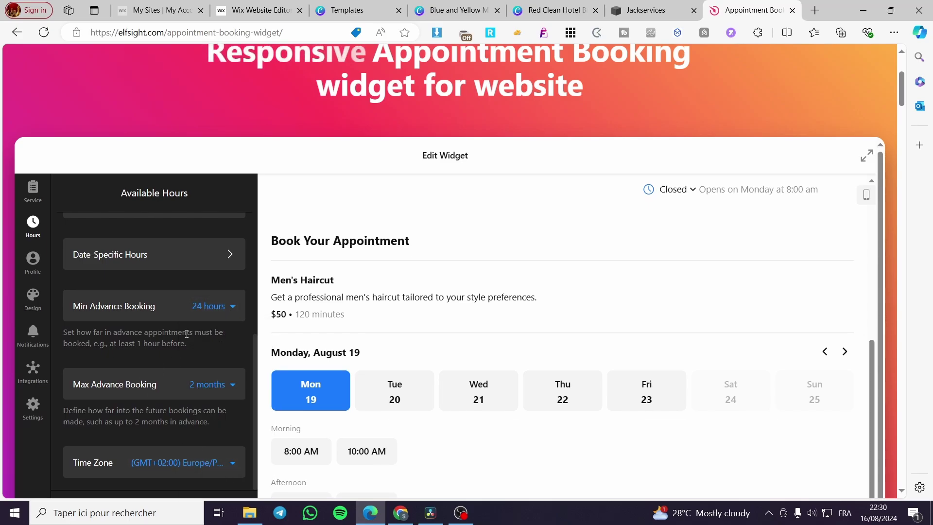
Open the business profile settings and switch the profile display off and back on
{"action": "scroll", "coordinate": [159, 372], "scroll_direction": "down", "scroll_amount": 1}
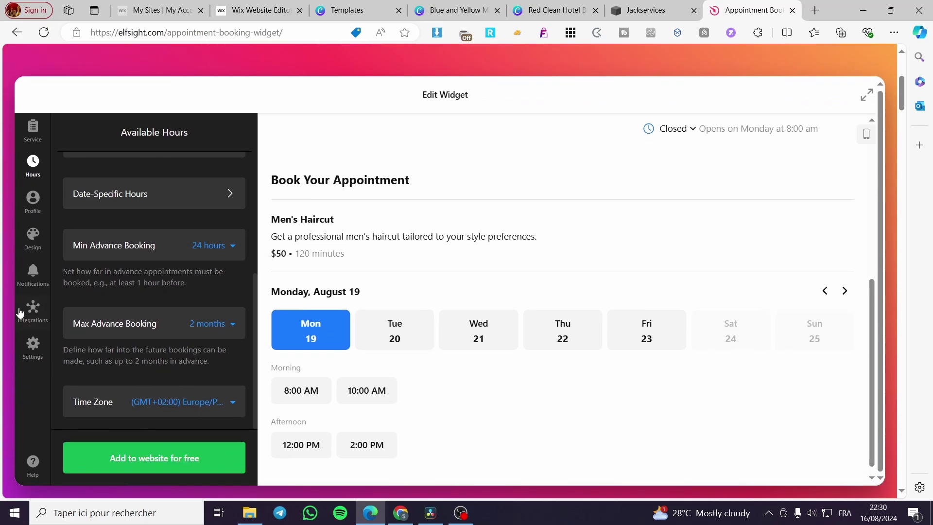
{"action": "left_click", "coordinate": [32, 204]}
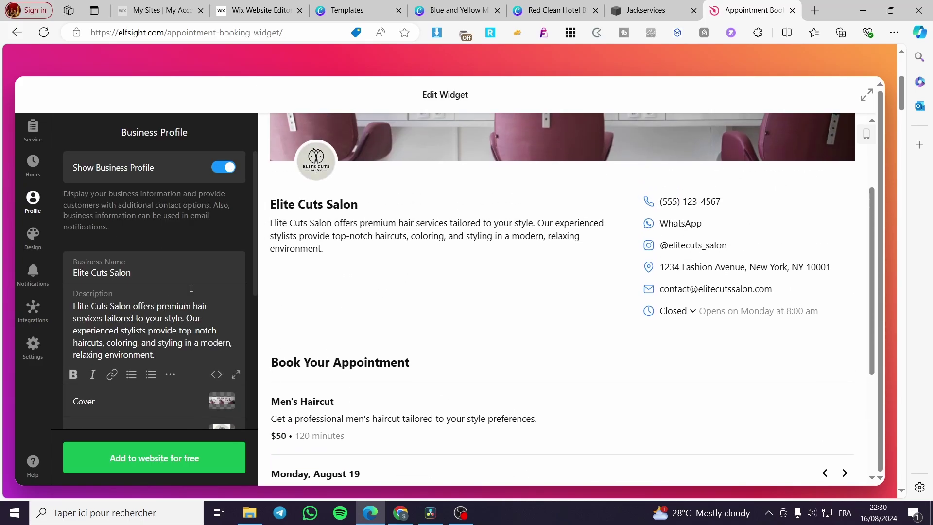
{"action": "left_click", "coordinate": [225, 169]}
{"action": "left_click", "coordinate": [225, 169]}
Remove the salon cover image from the business profile
{"action": "scroll", "coordinate": [234, 263], "scroll_direction": "down", "scroll_amount": 3}
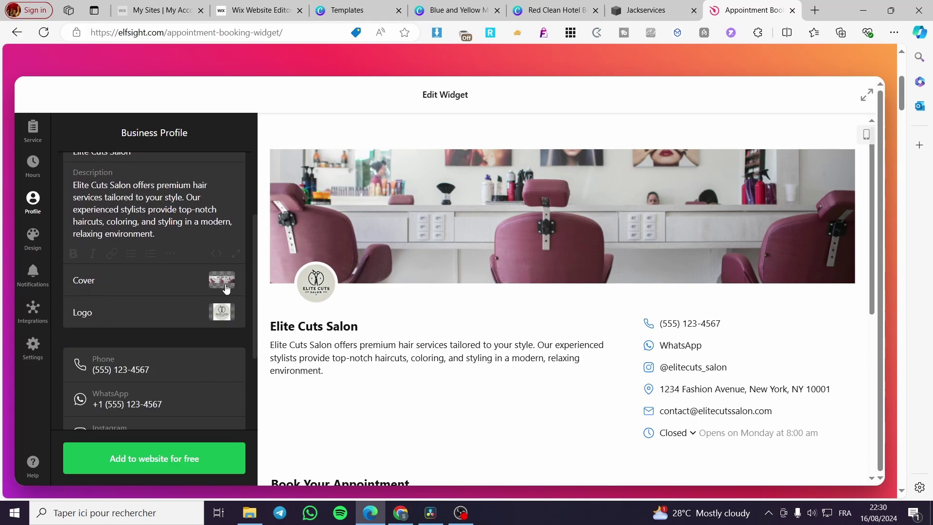
{"action": "left_click", "coordinate": [223, 282]}
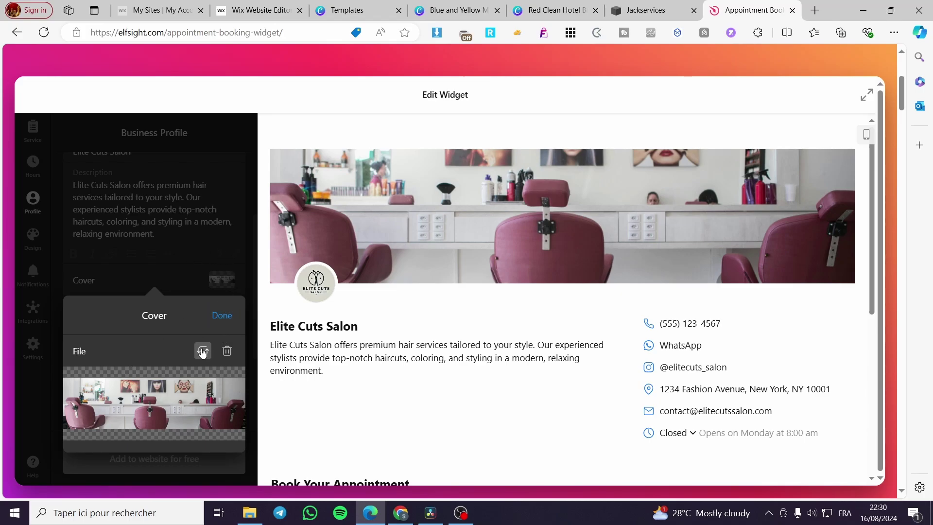
{"action": "left_click", "coordinate": [195, 244]}
{"action": "left_click", "coordinate": [223, 282]}
{"action": "left_click", "coordinate": [227, 351]}
{"action": "left_click", "coordinate": [226, 280]}
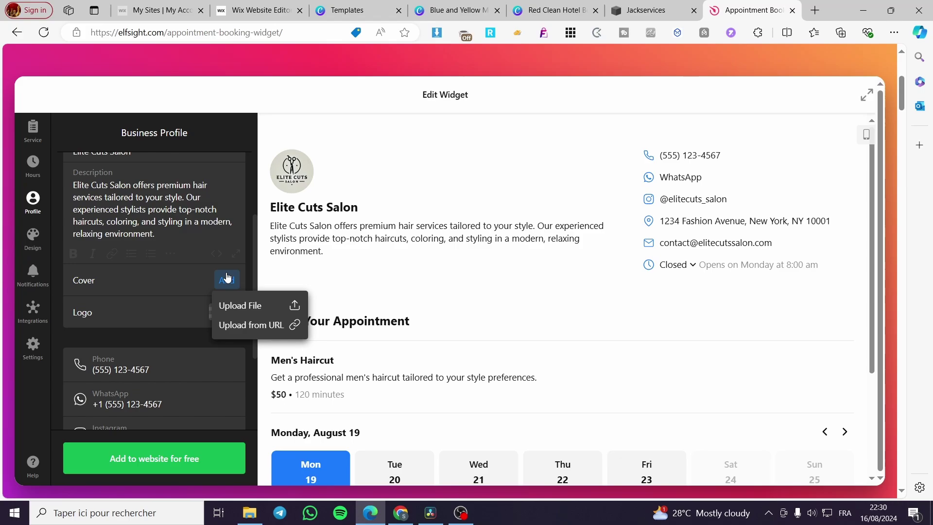
{"action": "left_click", "coordinate": [238, 307]}
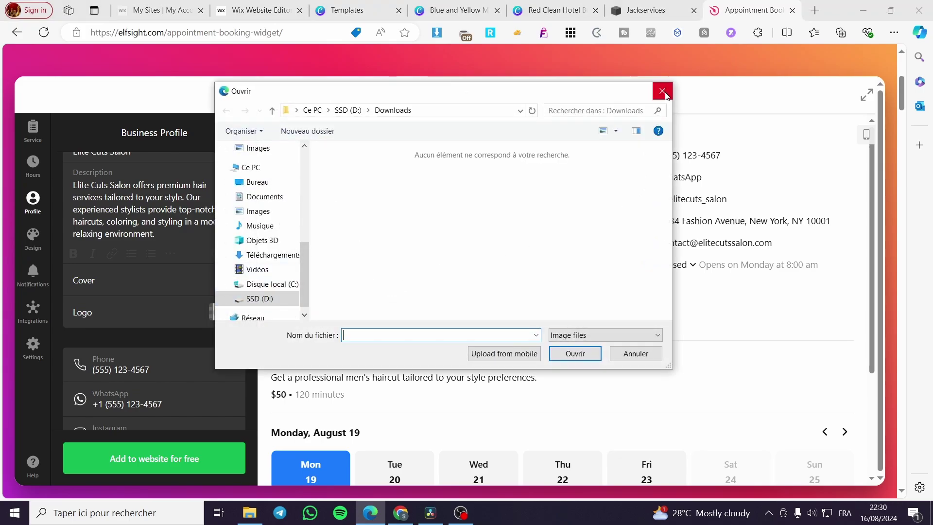
{"action": "scroll", "coordinate": [281, 258], "scroll_direction": "up", "scroll_amount": 1}
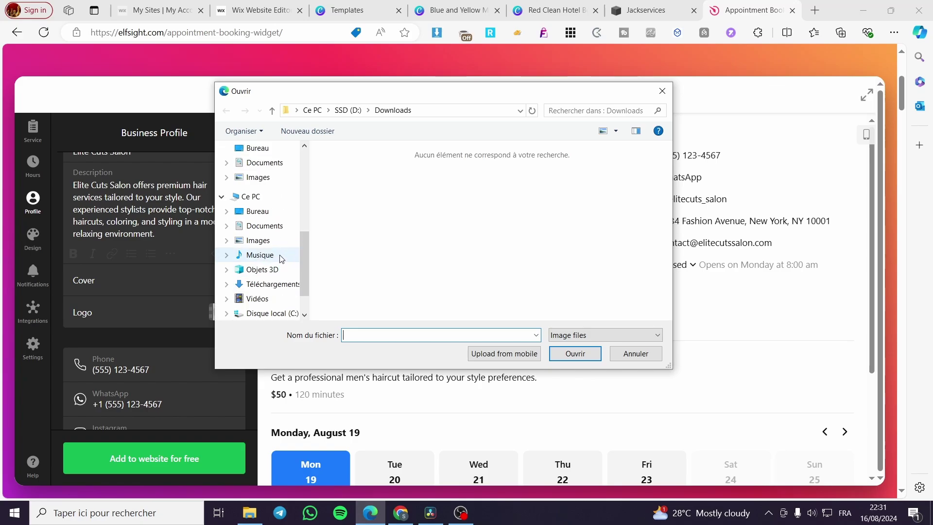
{"action": "scroll", "coordinate": [281, 258], "scroll_direction": "up", "scroll_amount": 3}
{"action": "left_click", "coordinate": [662, 91]}
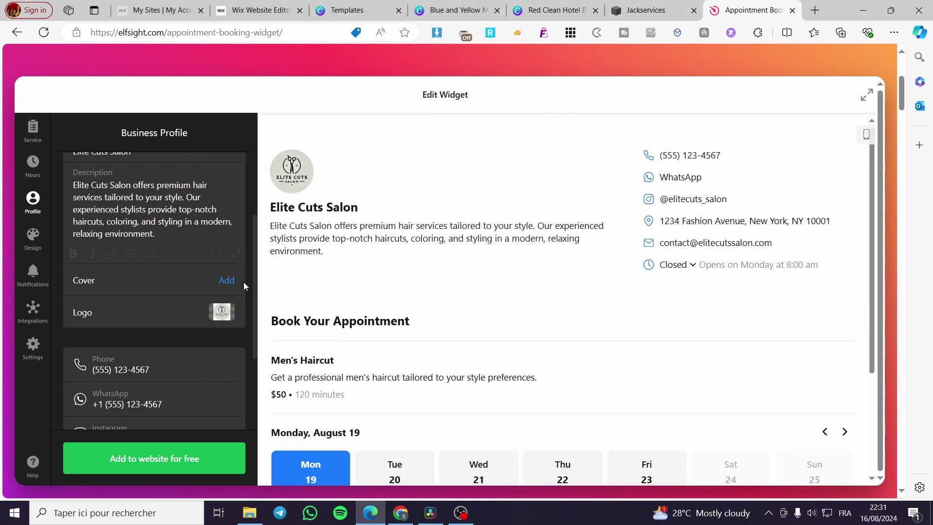
Replace the phone number in the business profile's contact details with the company's own number
{"action": "scroll", "coordinate": [346, 290], "scroll_direction": "up", "scroll_amount": 3}
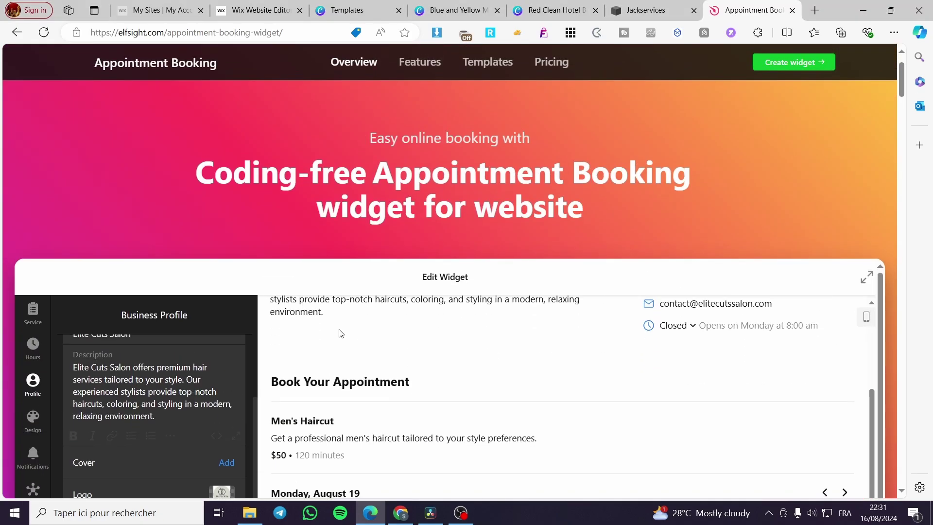
{"action": "scroll", "coordinate": [565, 378], "scroll_direction": "down", "scroll_amount": 1}
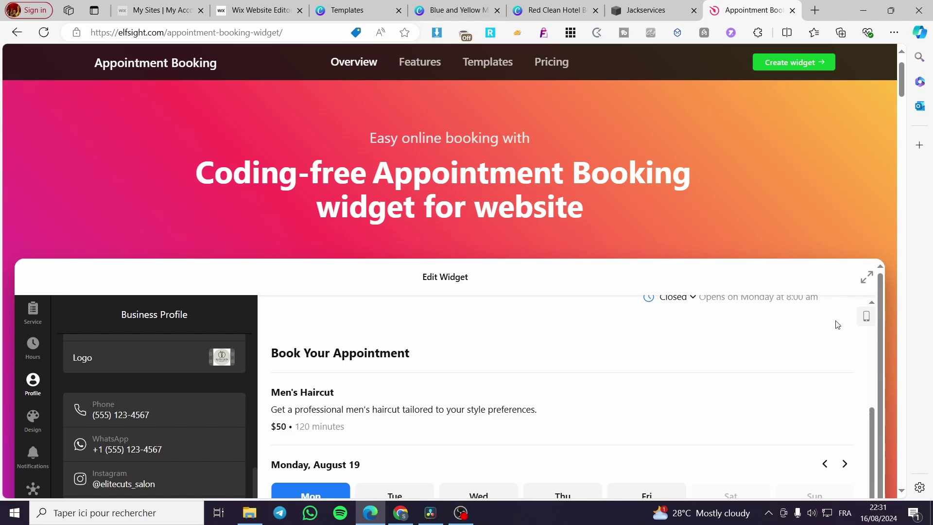
{"action": "scroll", "coordinate": [836, 271], "scroll_direction": "down", "scroll_amount": 5}
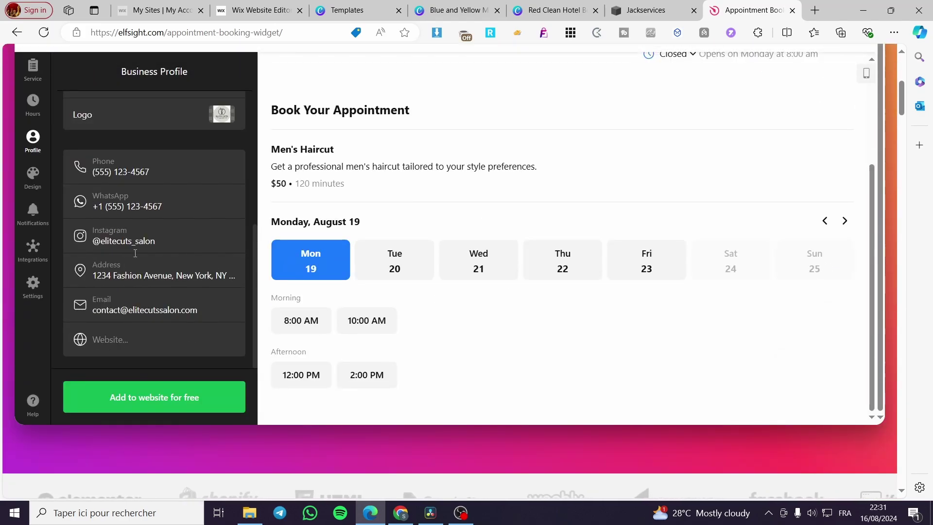
{"action": "left_click_drag", "start_coordinate": [150, 171], "coordinate": [96, 171]}
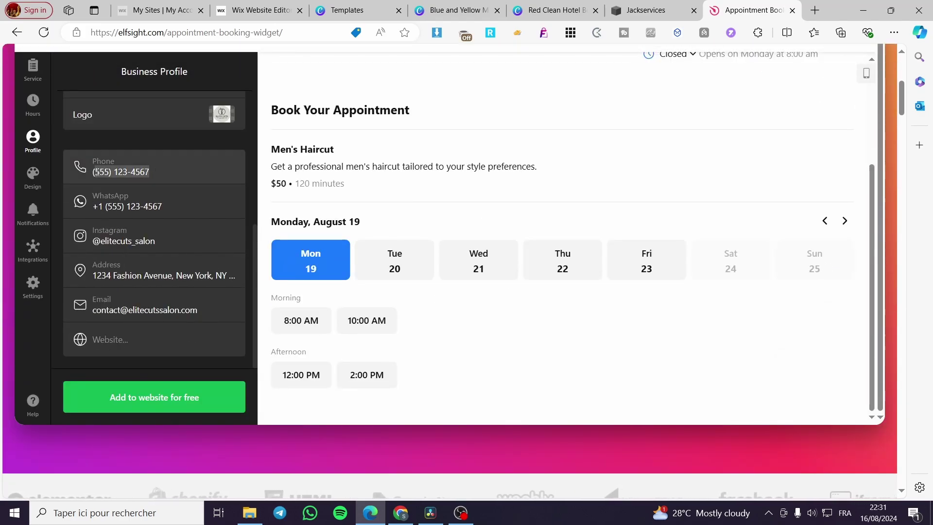
{"action": "type", "text": "(555"}
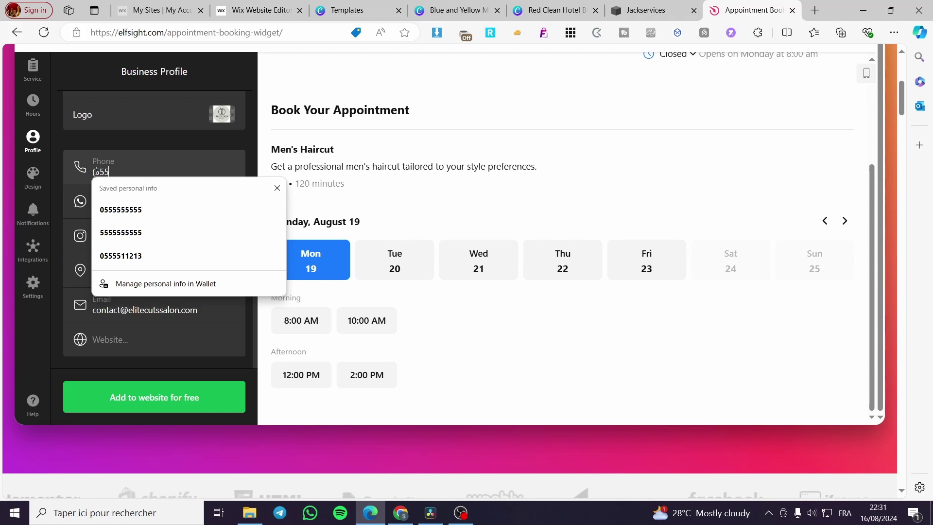
{"action": "type", "text": ")55555"}
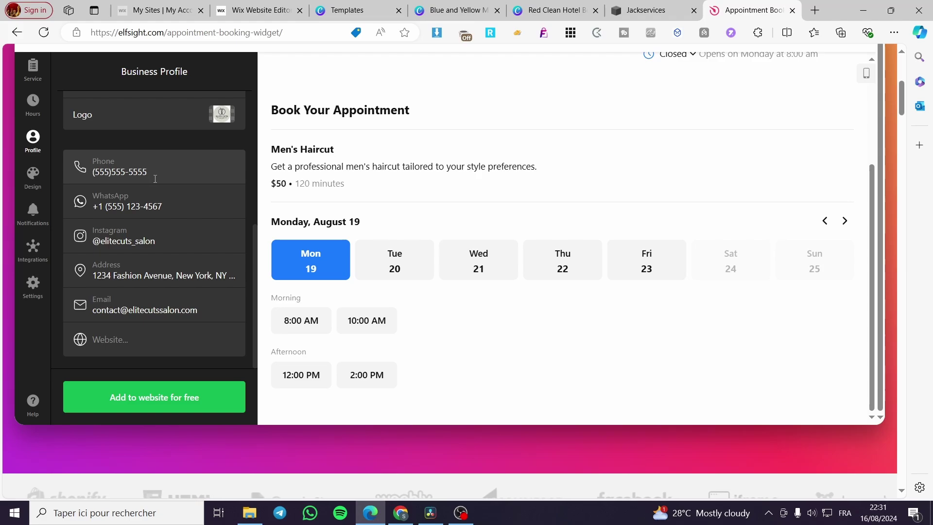
{"action": "left_click_drag", "start_coordinate": [162, 208], "coordinate": [147, 207]}
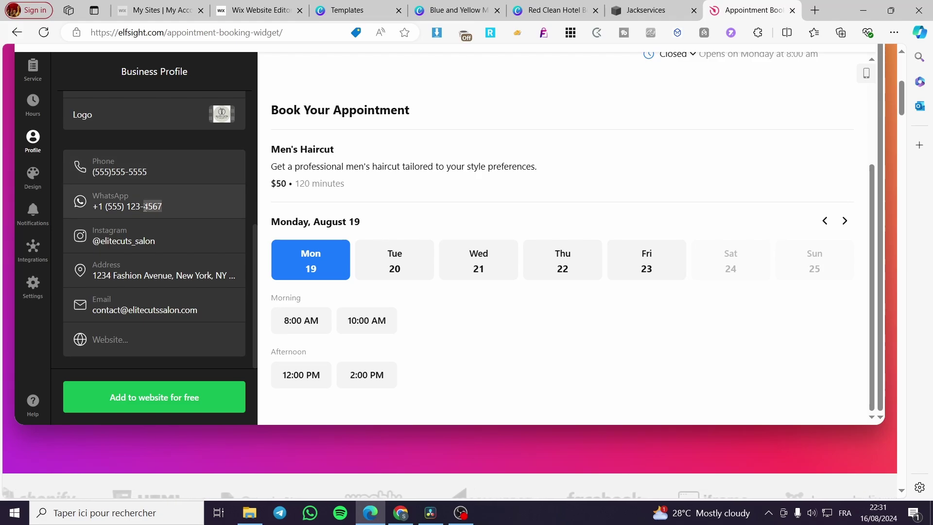
{"action": "type", "text": "555"}
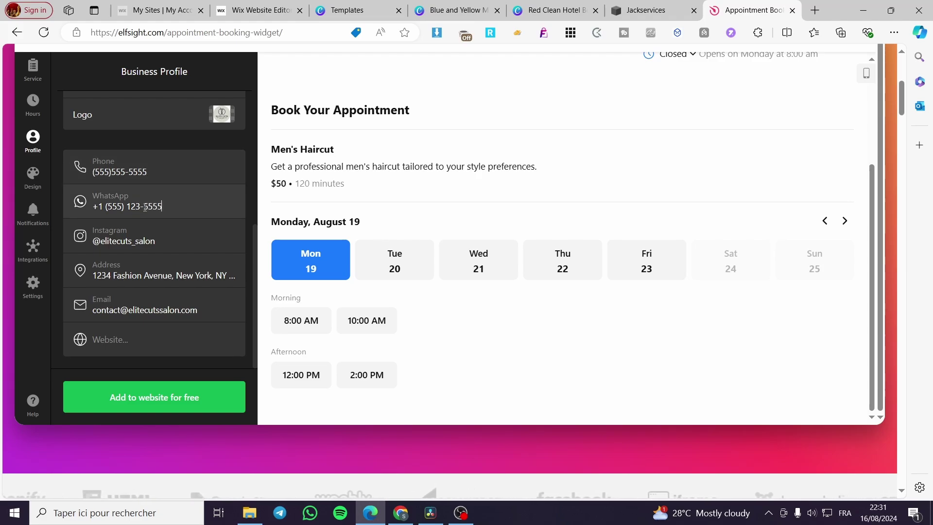
{"action": "left_click_drag", "start_coordinate": [140, 206], "coordinate": [129, 206]}
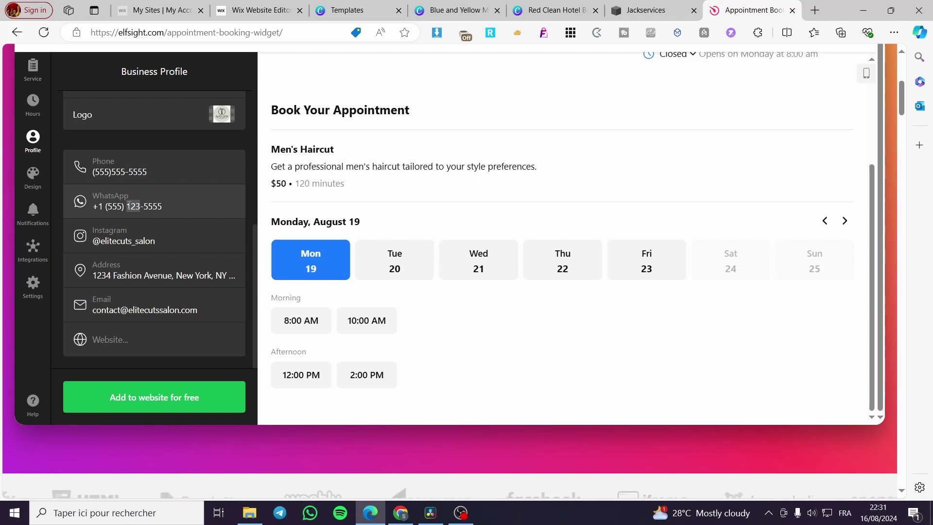
{"action": "type", "text": "555"}
{"action": "left_click_drag", "start_coordinate": [155, 241], "coordinate": [104, 247]}
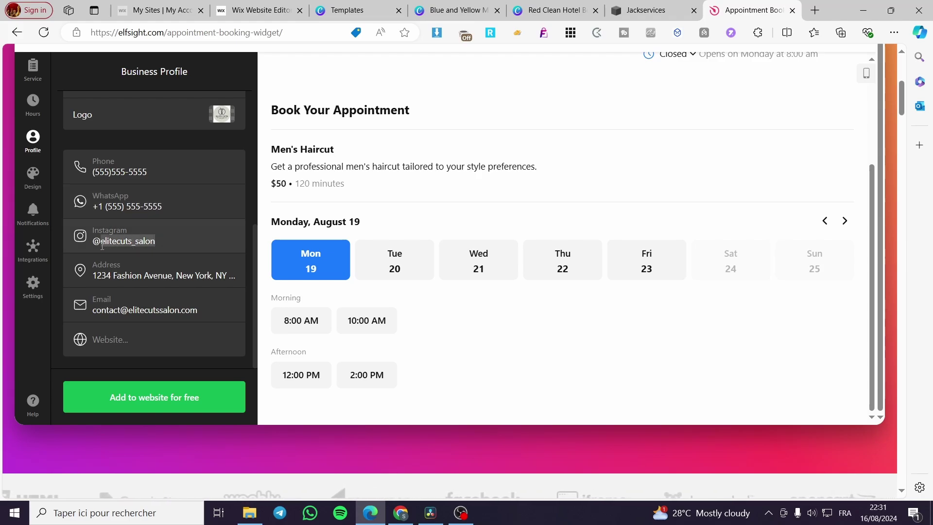
{"action": "type", "text": "Jack's_Booking"}
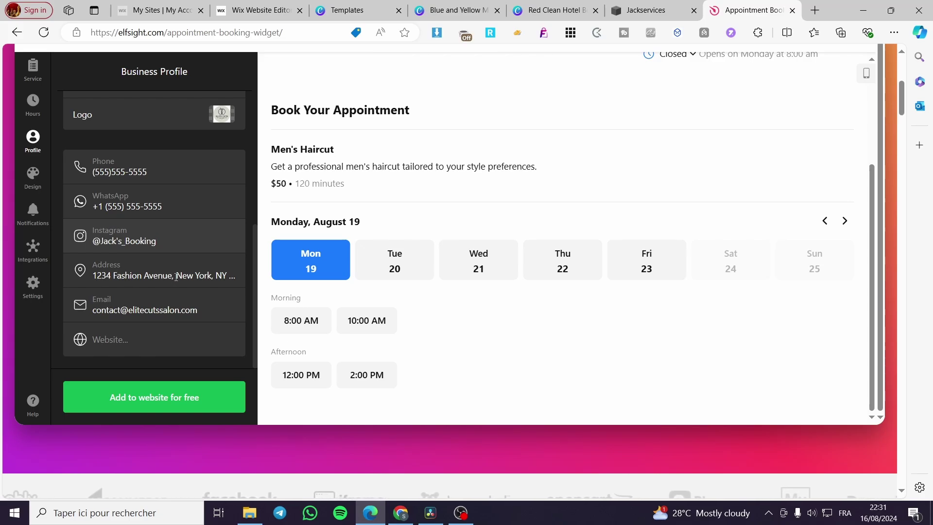
Replace the domain of the profile's contact email with the booking company's domain and leave the website field empty
{"action": "left_click_drag", "start_coordinate": [128, 311], "coordinate": [175, 312]}
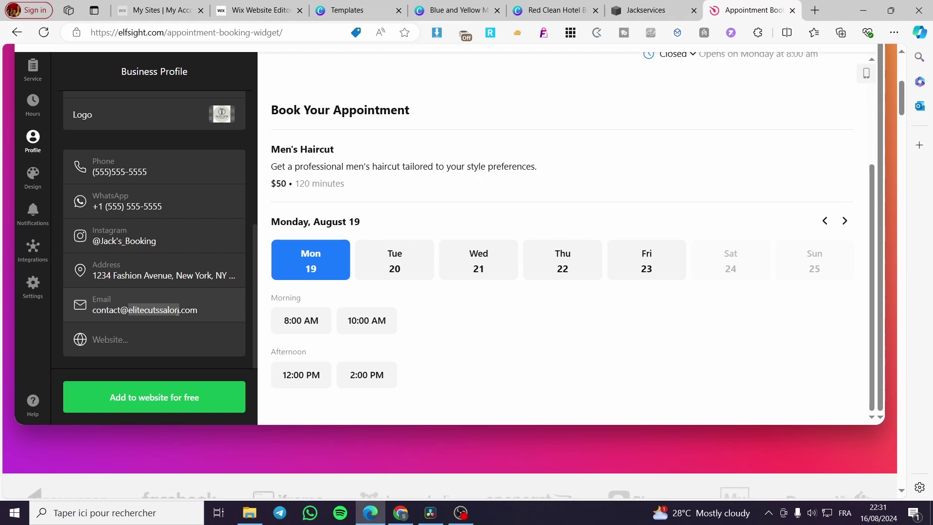
{"action": "type", "text": "Jack"}
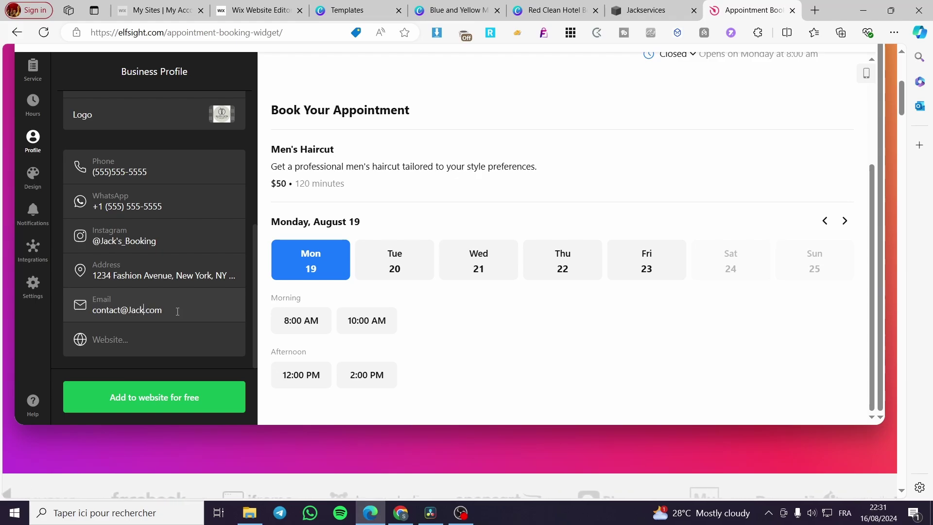
{"action": "type", "text": "sbooking"}
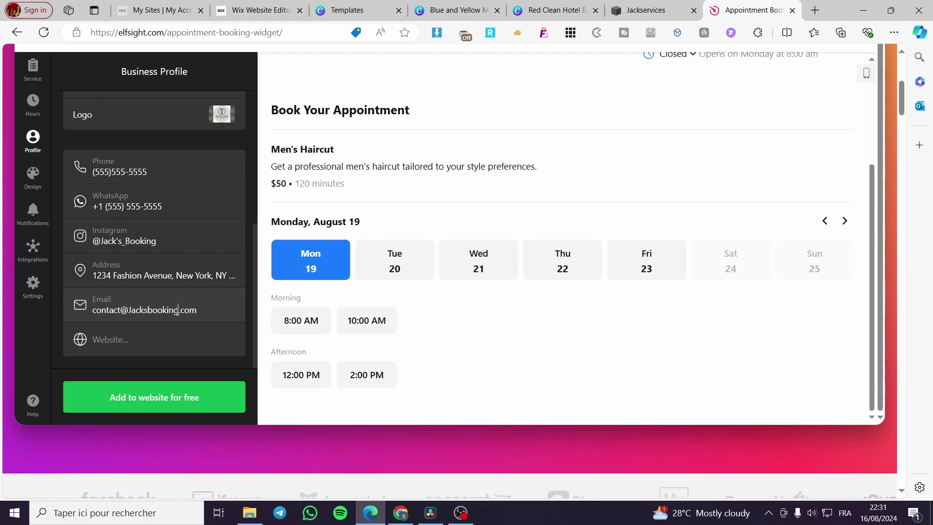
{"action": "left_click", "coordinate": [138, 346]}
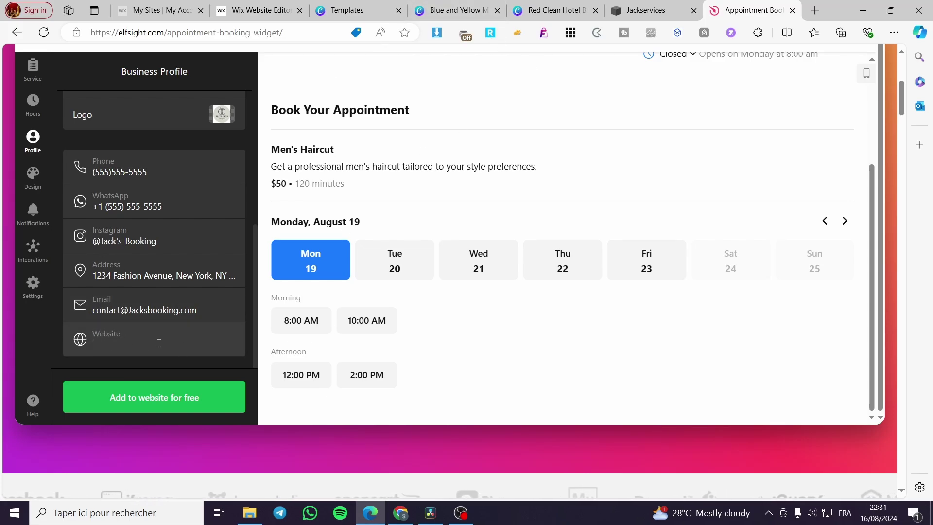
Review the widget's design options for embed type, width, colors and font, and its booking notification settings
{"action": "left_click", "coordinate": [34, 178]}
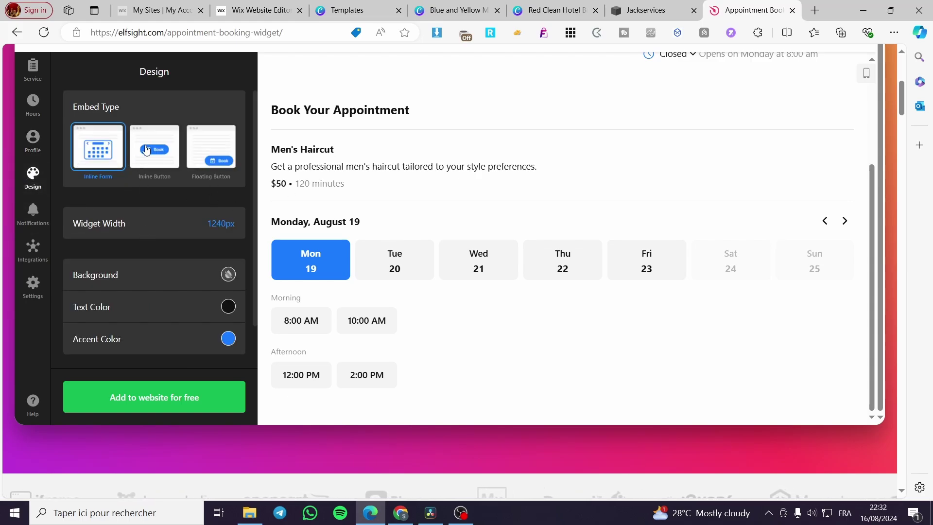
{"action": "scroll", "coordinate": [414, 291], "scroll_direction": "down", "scroll_amount": 1}
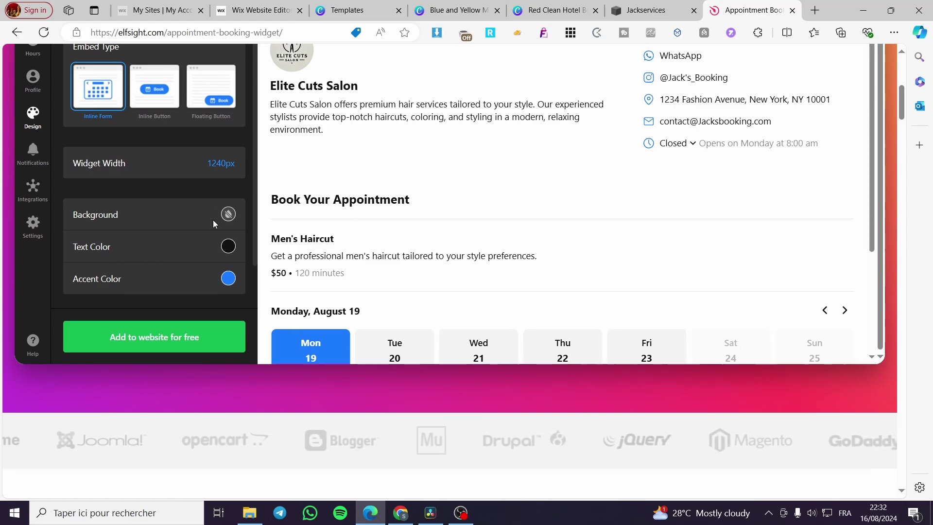
{"action": "scroll", "coordinate": [181, 284], "scroll_direction": "down", "scroll_amount": 1}
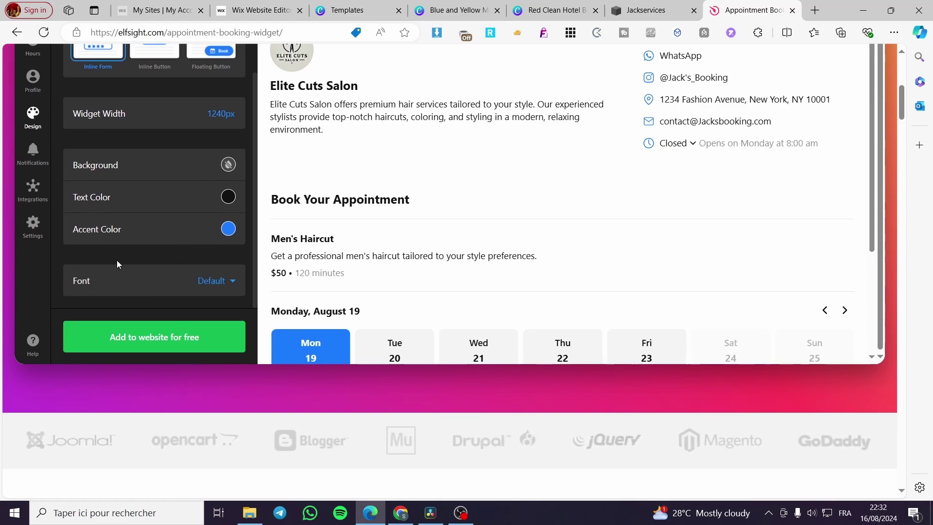
{"action": "left_click", "coordinate": [32, 153]}
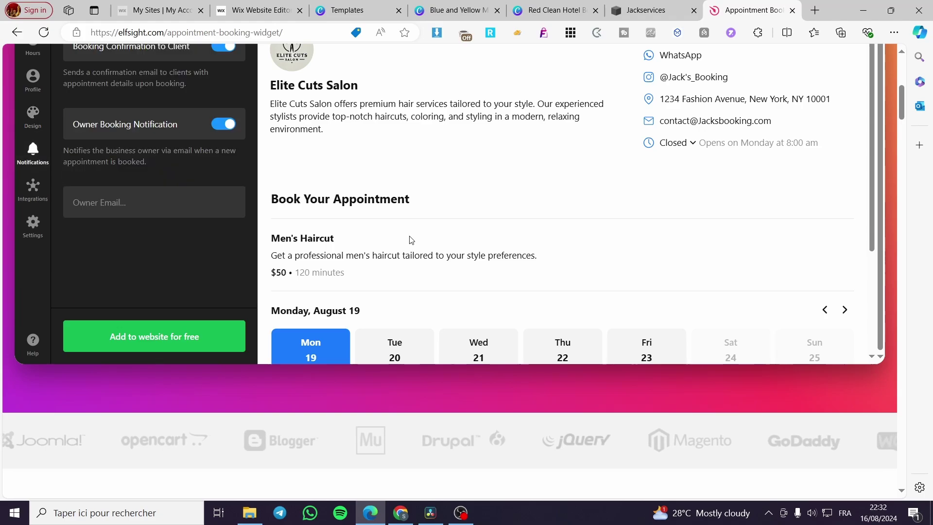
{"action": "scroll", "coordinate": [318, 220], "scroll_direction": "up", "scroll_amount": 4}
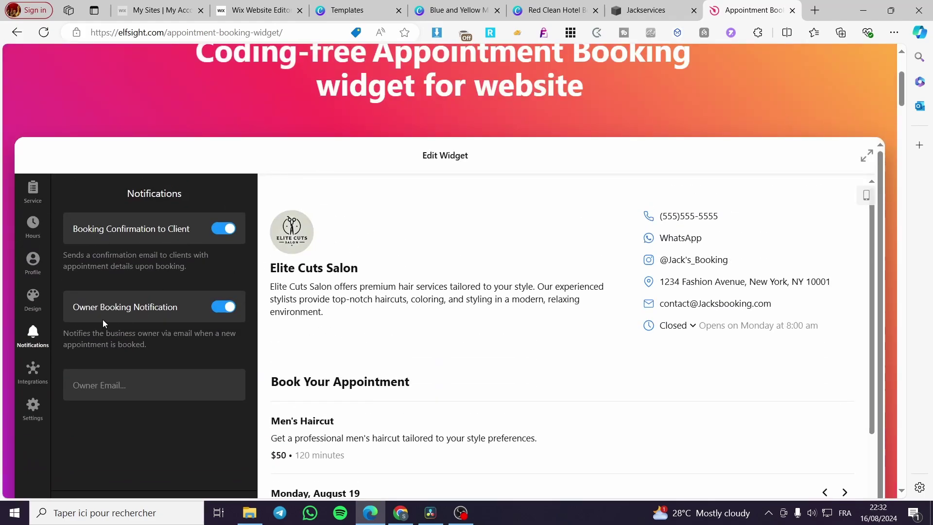
Start connecting Google Calendar in the widget's integrations and cancel the connection
{"action": "left_click", "coordinate": [34, 374]}
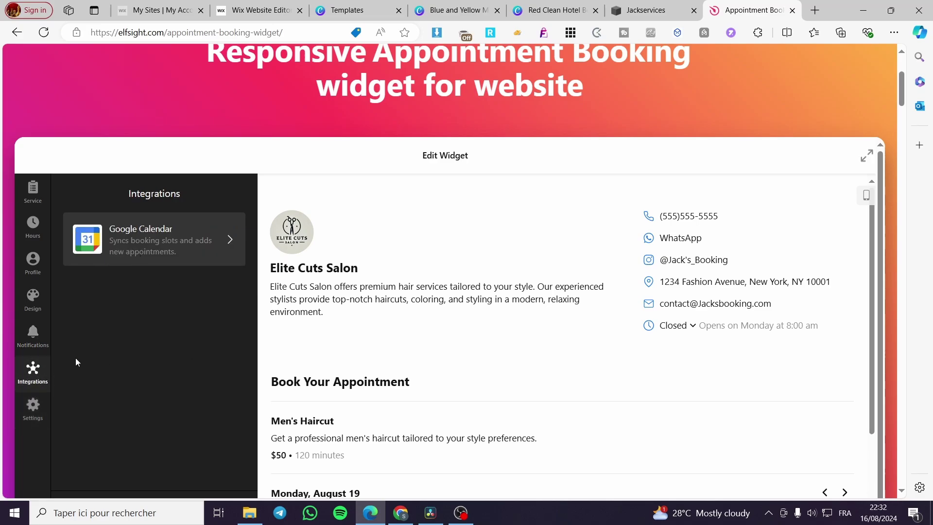
{"action": "left_click", "coordinate": [135, 257]}
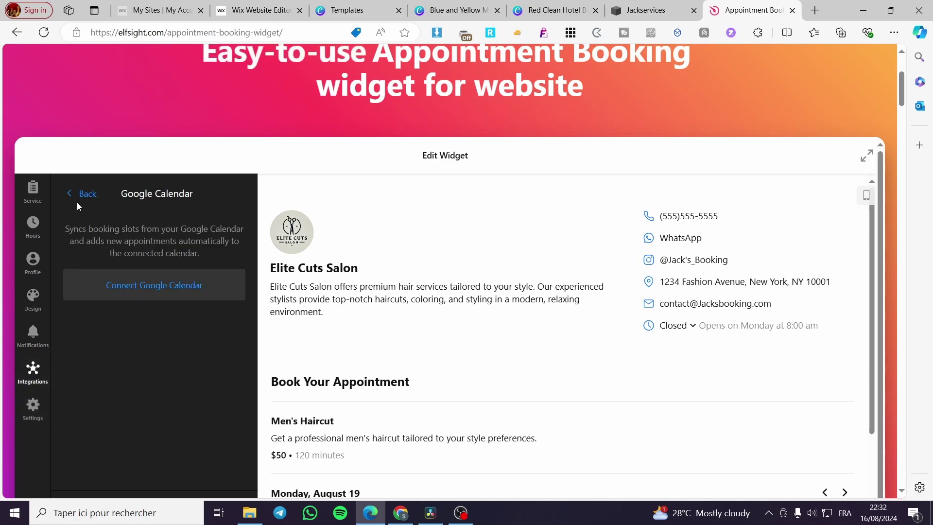
{"action": "left_click", "coordinate": [154, 289]}
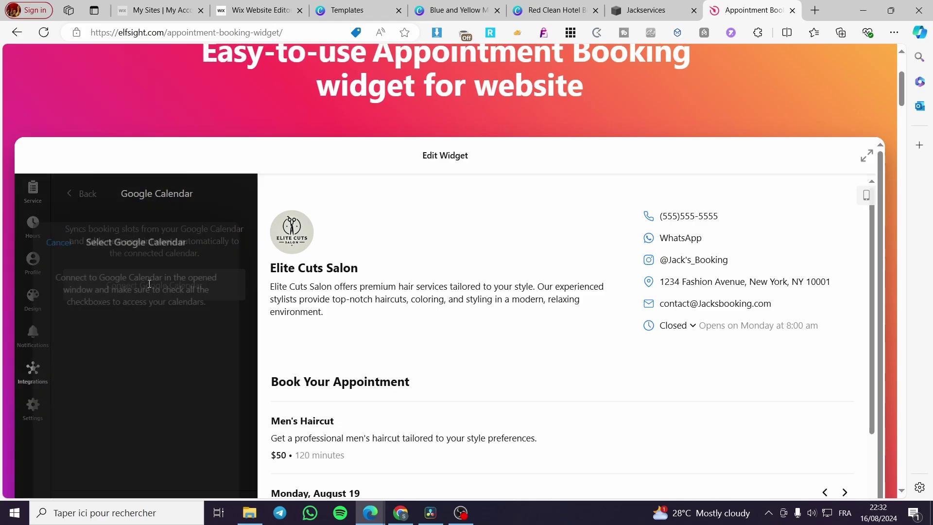
{"action": "left_click", "coordinate": [639, 78]}
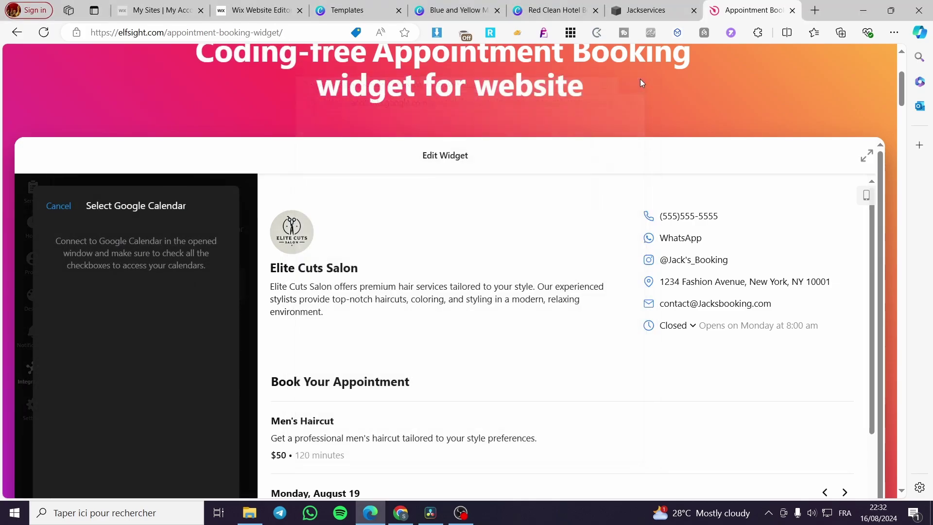
{"action": "left_click", "coordinate": [48, 207]}
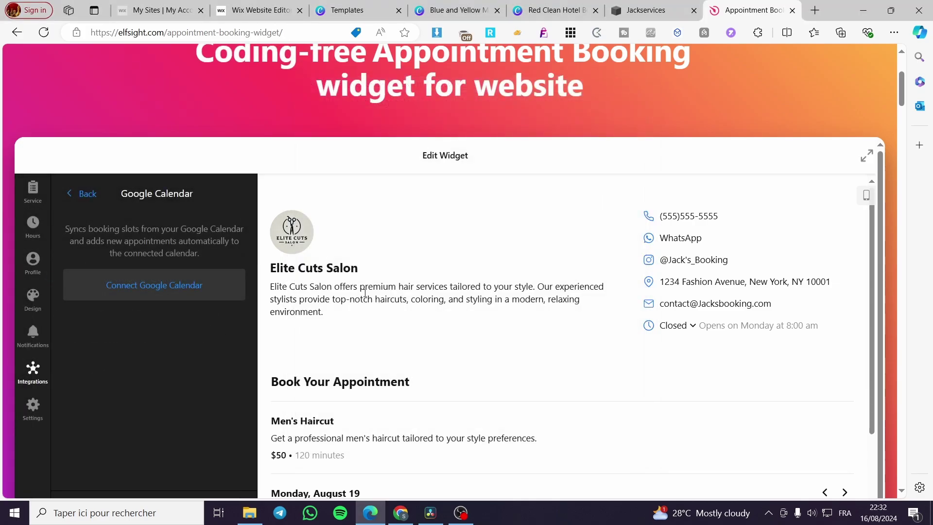
Check the booking preview and the widget's general settings, opening the Custom JS editor and returning to the settings list
{"action": "scroll", "coordinate": [389, 295], "scroll_direction": "down", "scroll_amount": 2}
{"action": "scroll", "coordinate": [292, 384], "scroll_direction": "down", "scroll_amount": 2}
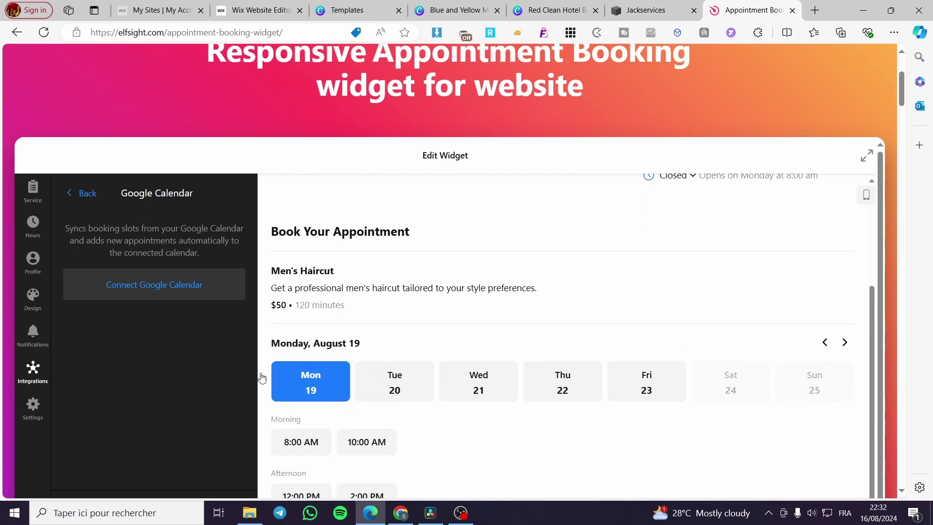
{"action": "scroll", "coordinate": [103, 359], "scroll_direction": "down", "scroll_amount": 3}
{"action": "left_click", "coordinate": [39, 289]}
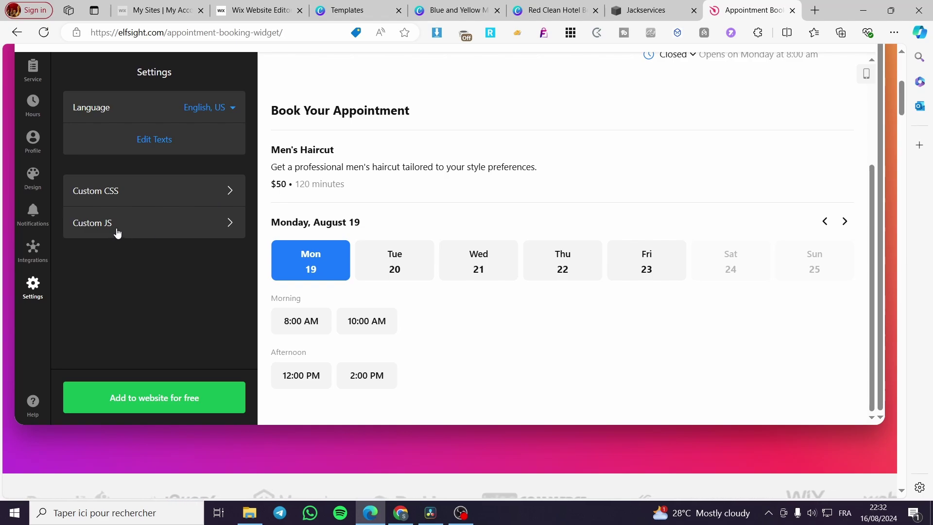
{"action": "left_click", "coordinate": [179, 217]}
{"action": "scroll", "coordinate": [174, 245], "scroll_direction": "up", "scroll_amount": 1}
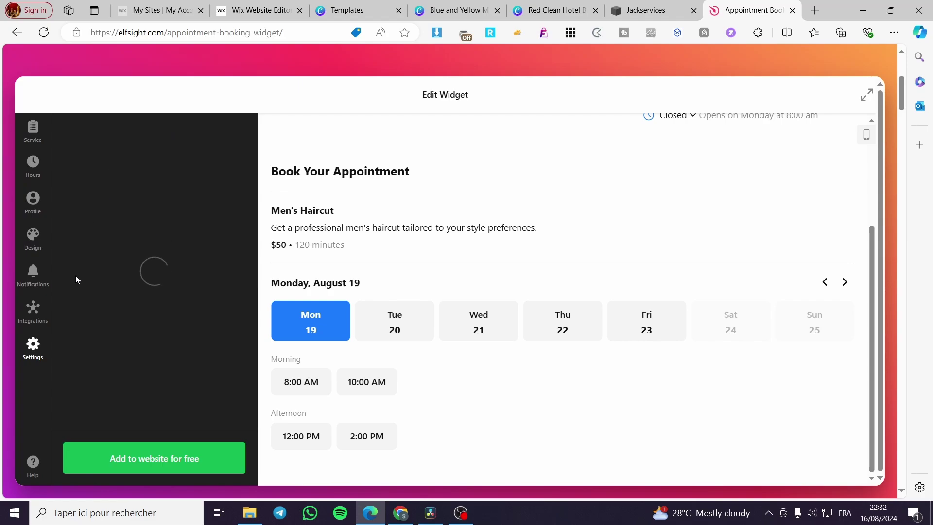
{"action": "left_click", "coordinate": [76, 131]}
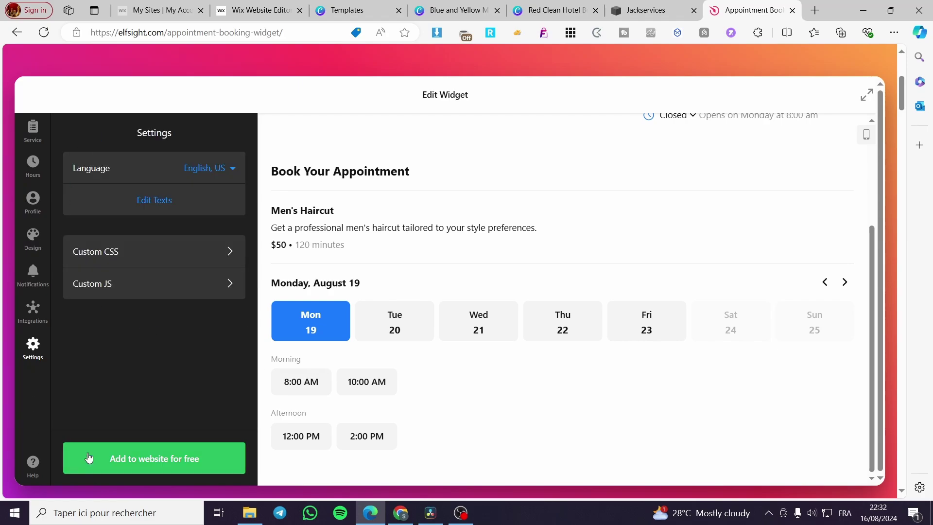
Add the appointment booking widget to the website, publish it, and pick a plan to install it
{"action": "left_click", "coordinate": [129, 454]}
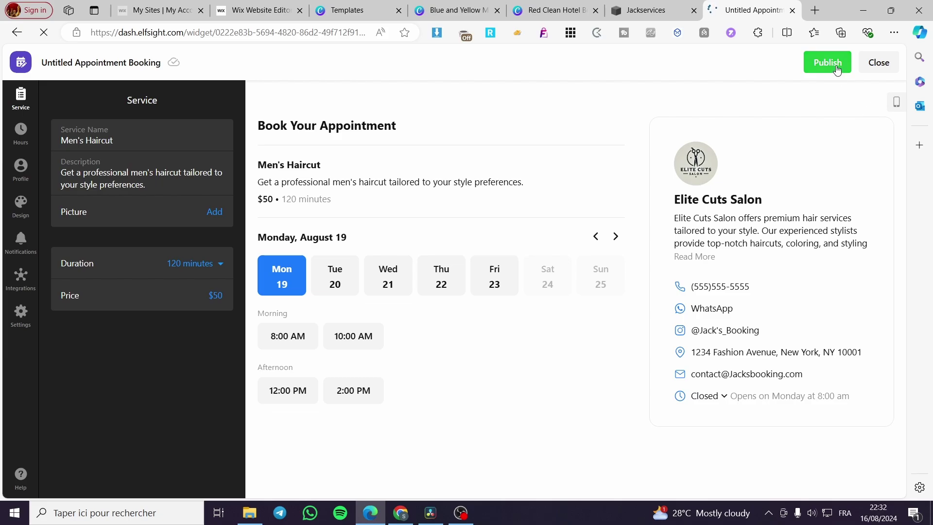
{"action": "left_click", "coordinate": [827, 61]}
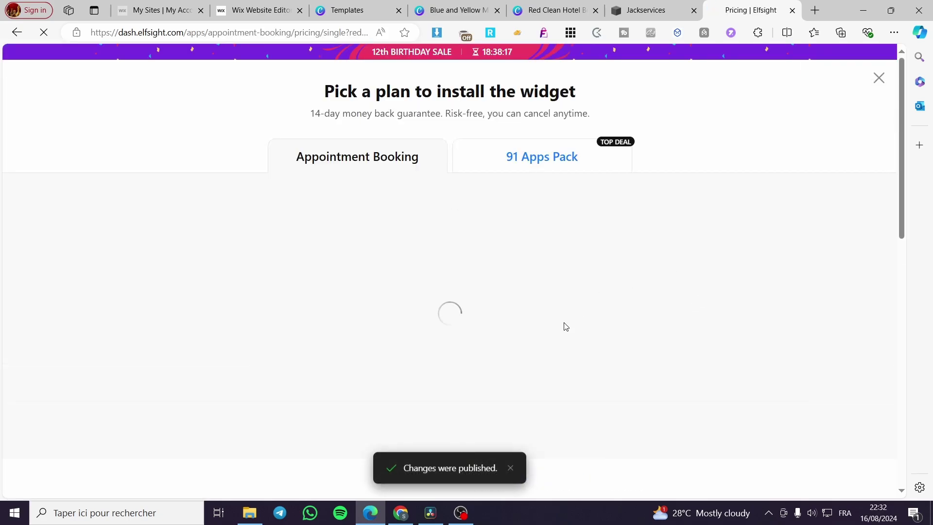
{"action": "left_click", "coordinate": [220, 359]}
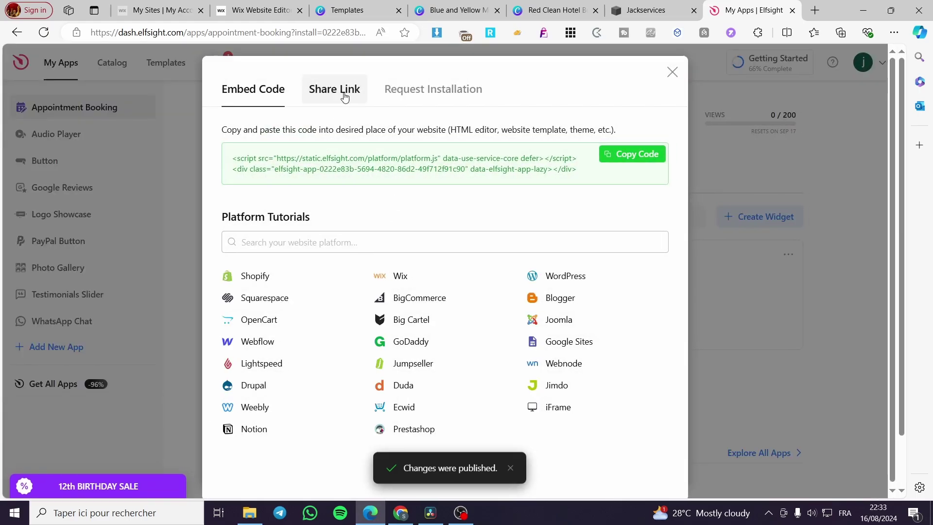
Compare the embed code and share link options of the published widget and copy its direct share link
{"action": "left_click", "coordinate": [343, 92]}
{"action": "left_click", "coordinate": [272, 93]}
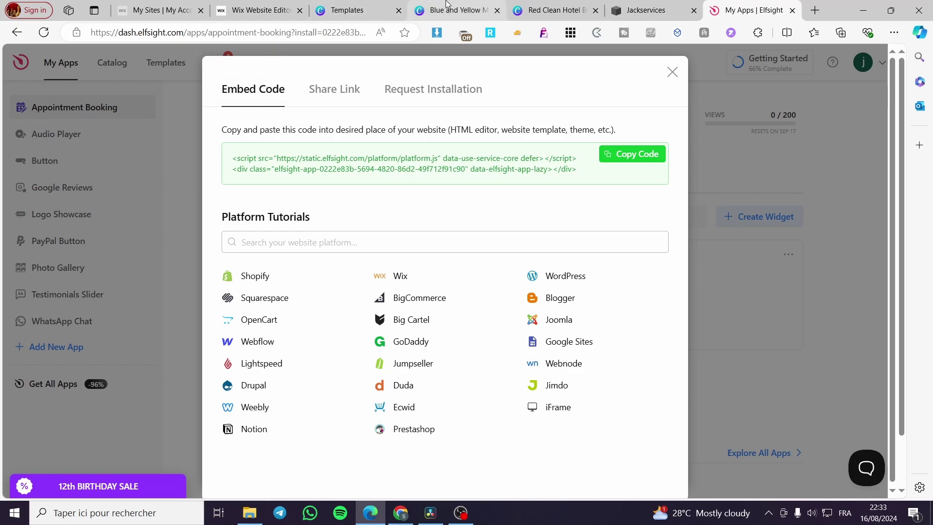
{"action": "left_click", "coordinate": [333, 90]}
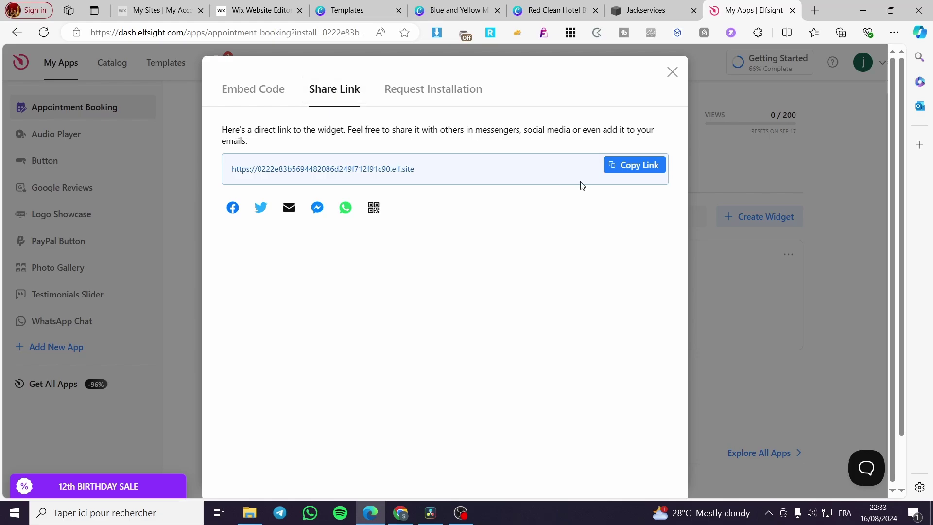
{"action": "left_click", "coordinate": [635, 169]}
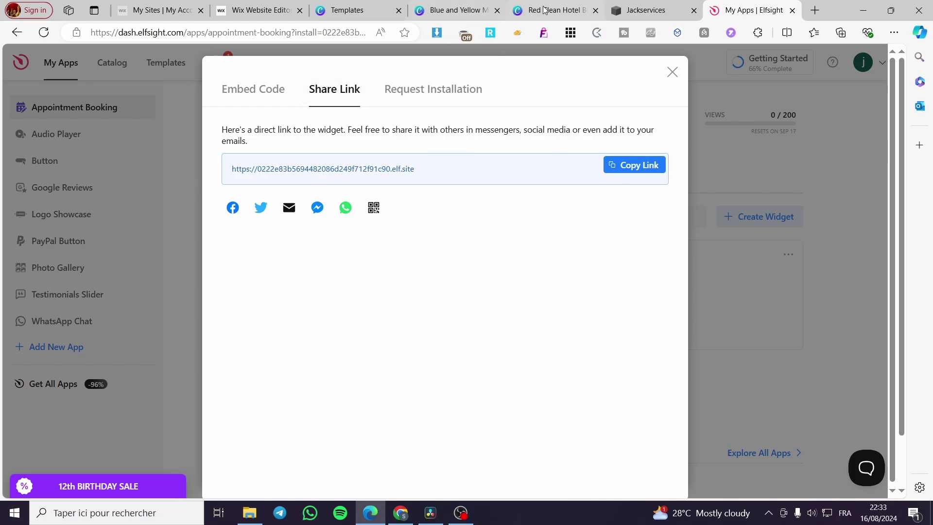
Switch to Canva and close the Red Clean Hotel Booking prototype, keeping the Blue and Yellow Modern Travel Website design open
{"action": "left_click", "coordinate": [521, 18]}
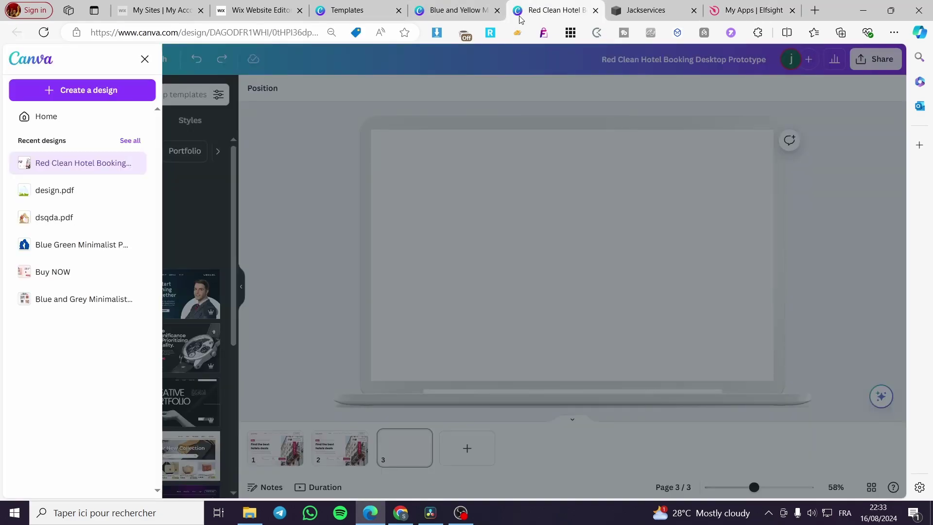
{"action": "left_click", "coordinate": [145, 59]}
{"action": "left_click", "coordinate": [448, 15]}
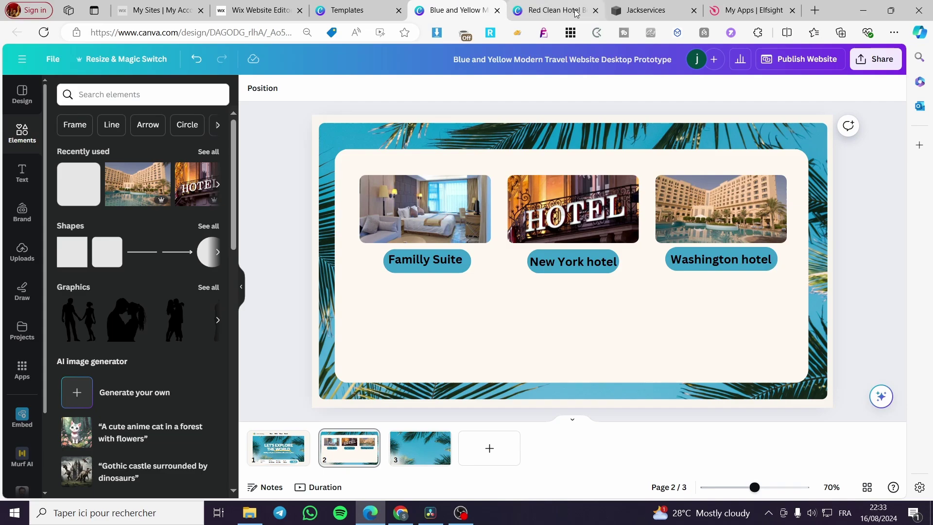
{"action": "left_click", "coordinate": [596, 10]}
Go to page 3 with the palm background and find and open the Embed app by searching for "embed"
{"action": "scroll", "coordinate": [547, 337], "scroll_direction": "down", "scroll_amount": 2}
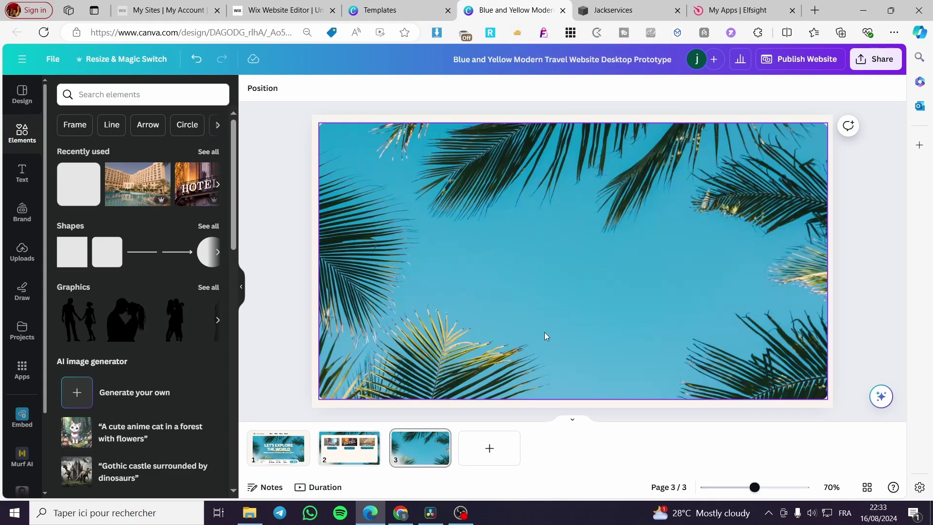
{"action": "left_click", "coordinate": [514, 331]}
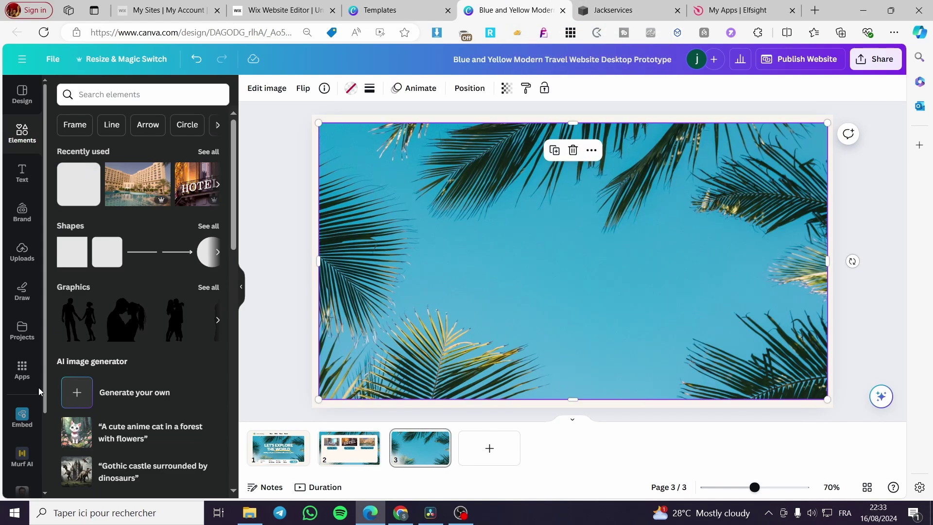
{"action": "left_click", "coordinate": [23, 383]}
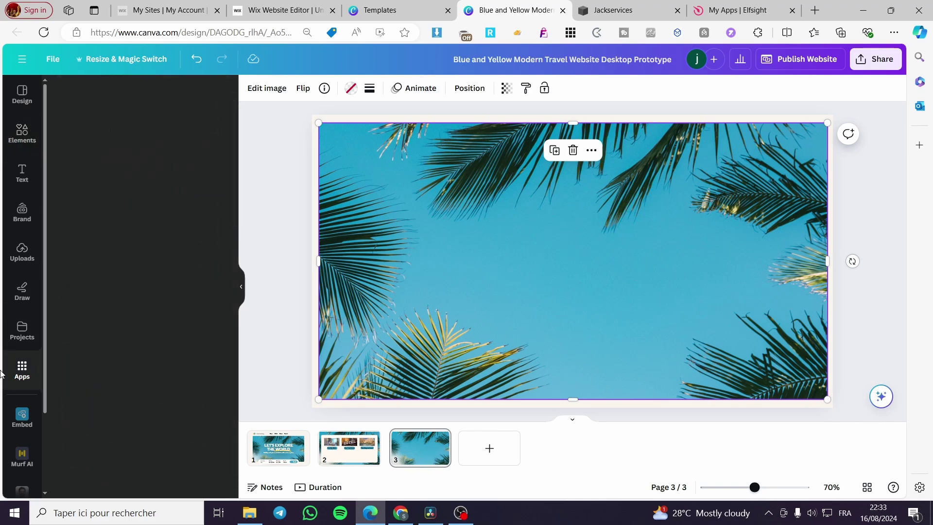
{"action": "left_click", "coordinate": [117, 102]}
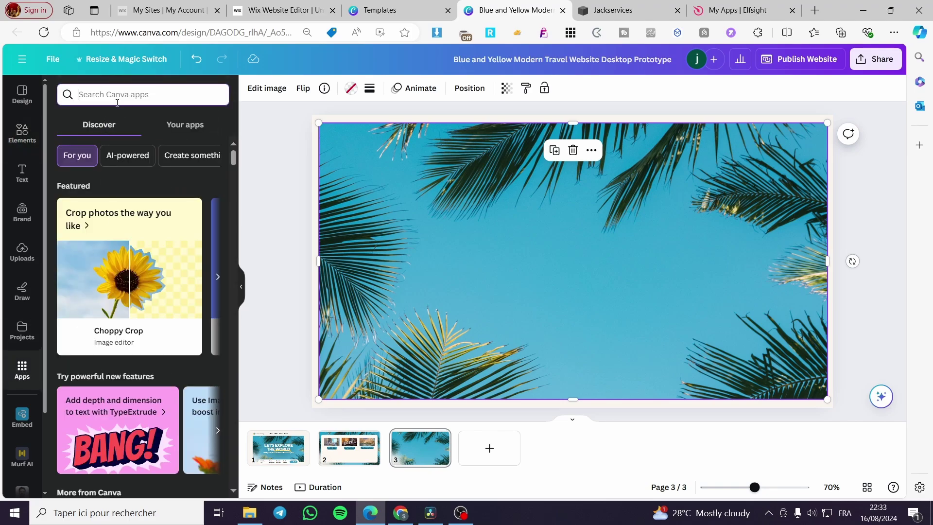
{"action": "type", "text": "em"}
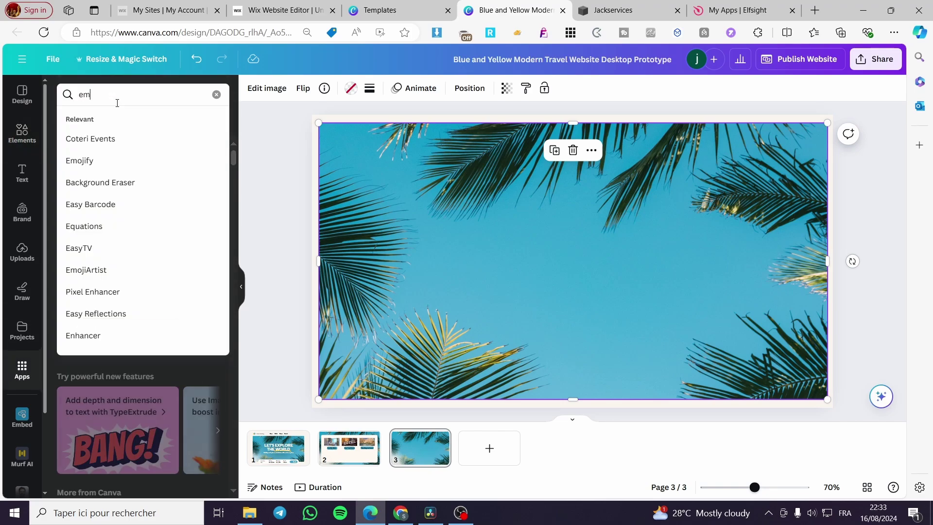
{"action": "type", "text": "bed"}
{"action": "key", "text": "Return"}
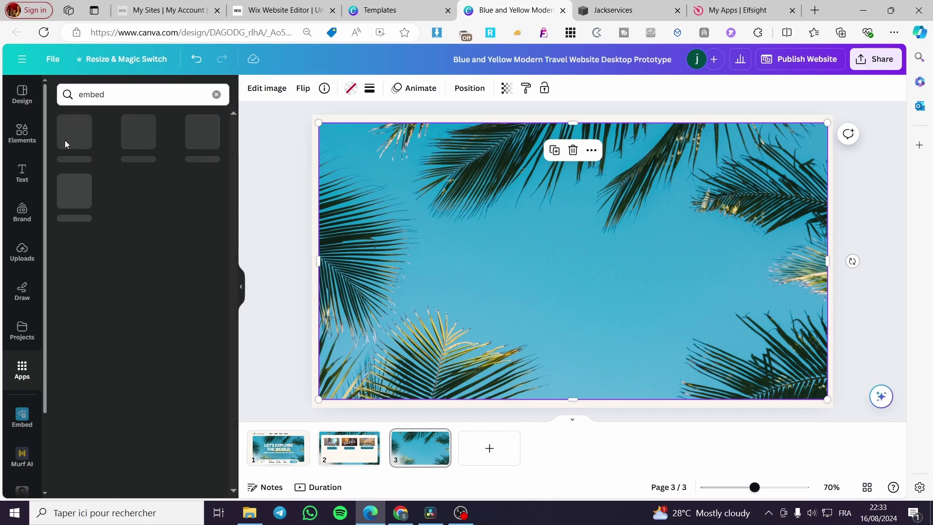
{"action": "left_click", "coordinate": [81, 138]}
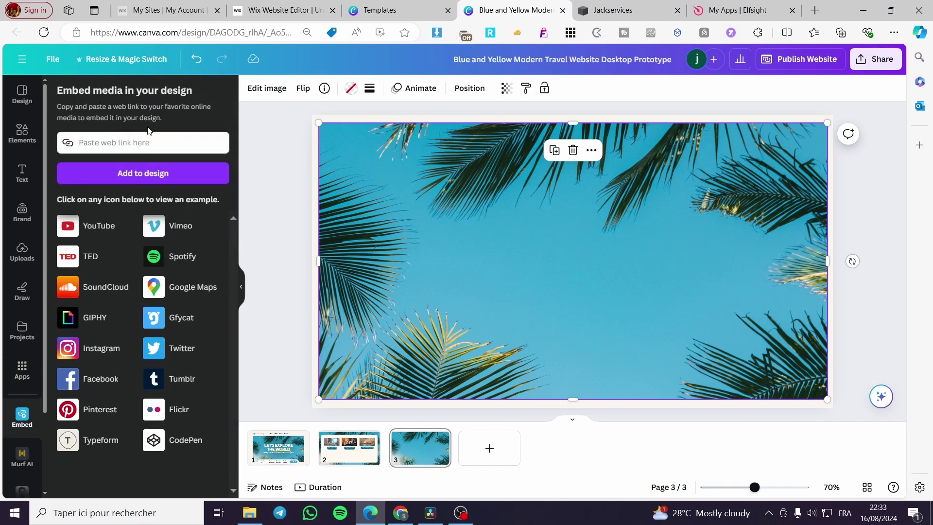
Paste the copied Elfsight share link into the Embed app and add it to page 3
{"action": "left_click", "coordinate": [132, 147]}
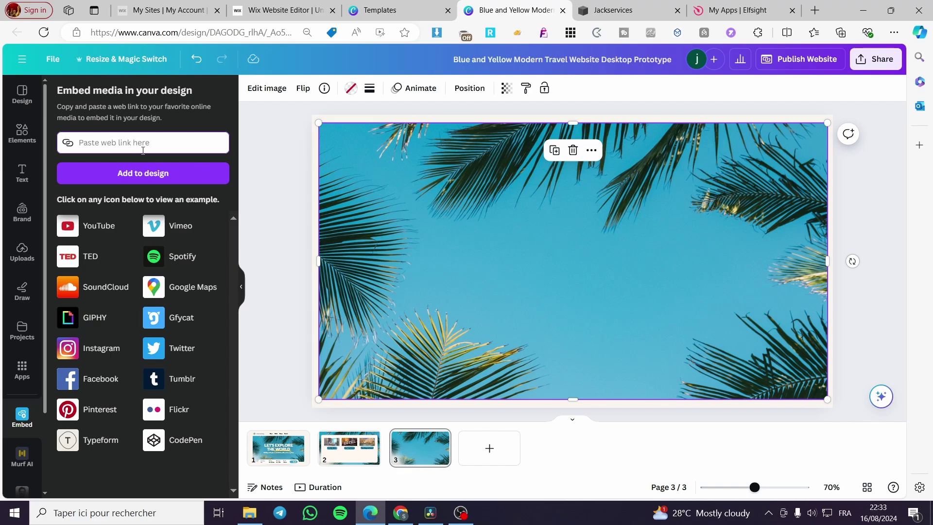
{"action": "key", "text": "ctrl+v"}
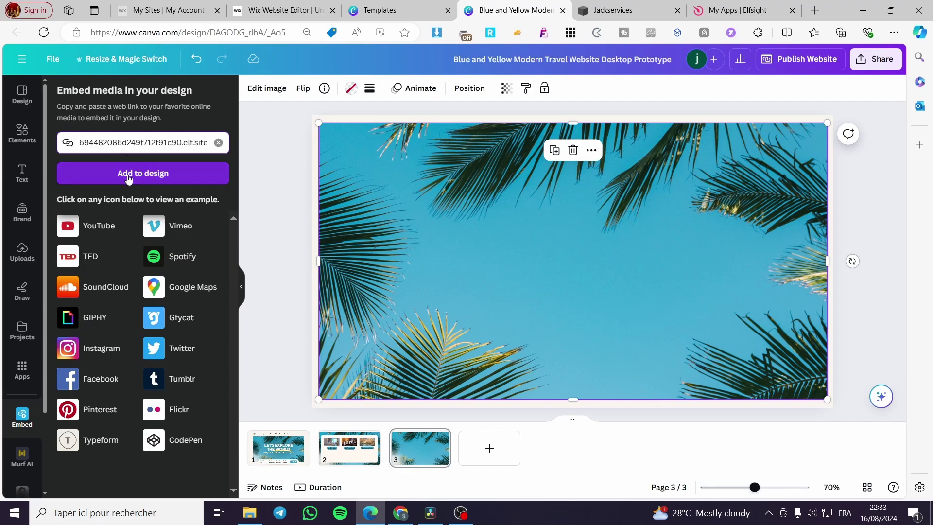
{"action": "left_click", "coordinate": [138, 171]}
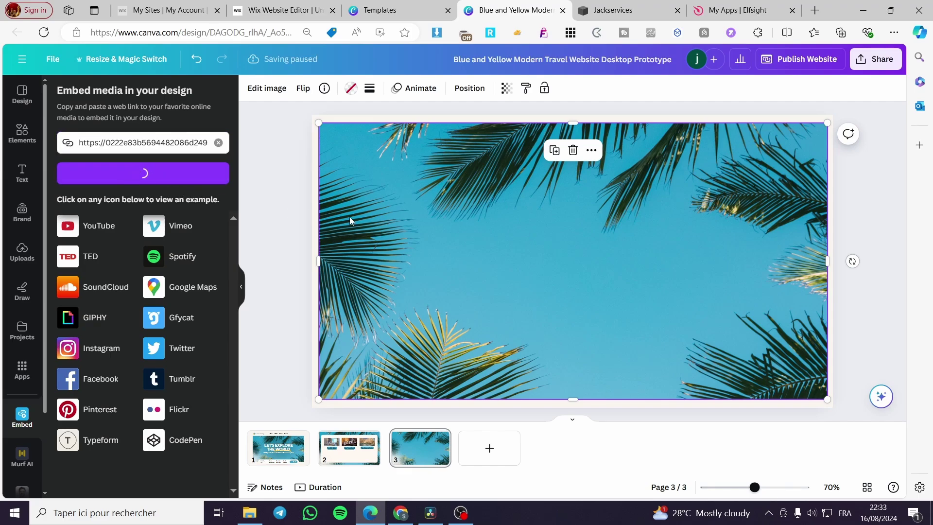
Reposition and shrink the embedded booking widget so its full height fits on page 3
{"action": "left_click_drag", "start_coordinate": [602, 277], "coordinate": [477, 238]}
{"action": "left_click_drag", "start_coordinate": [539, 311], "coordinate": [681, 273]}
{"action": "left_click_drag", "start_coordinate": [571, 262], "coordinate": [646, 262]}
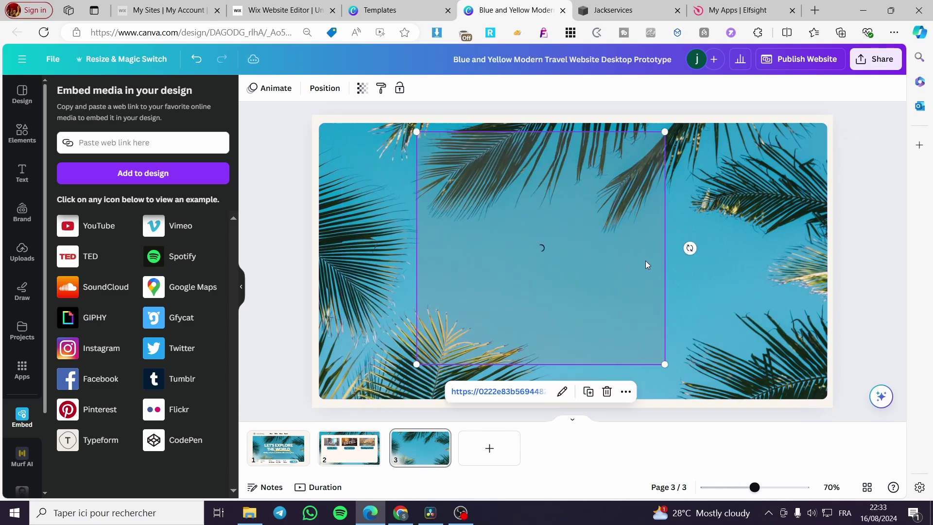
{"action": "left_click_drag", "start_coordinate": [667, 364], "coordinate": [738, 358]}
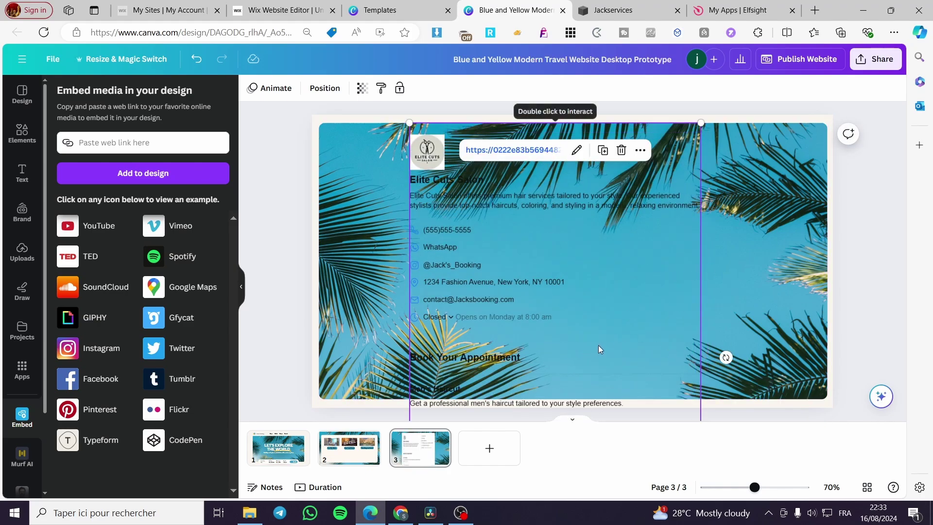
{"action": "left_click_drag", "start_coordinate": [623, 331], "coordinate": [635, 233]}
{"action": "scroll", "coordinate": [635, 233], "scroll_direction": "down", "scroll_amount": 2}
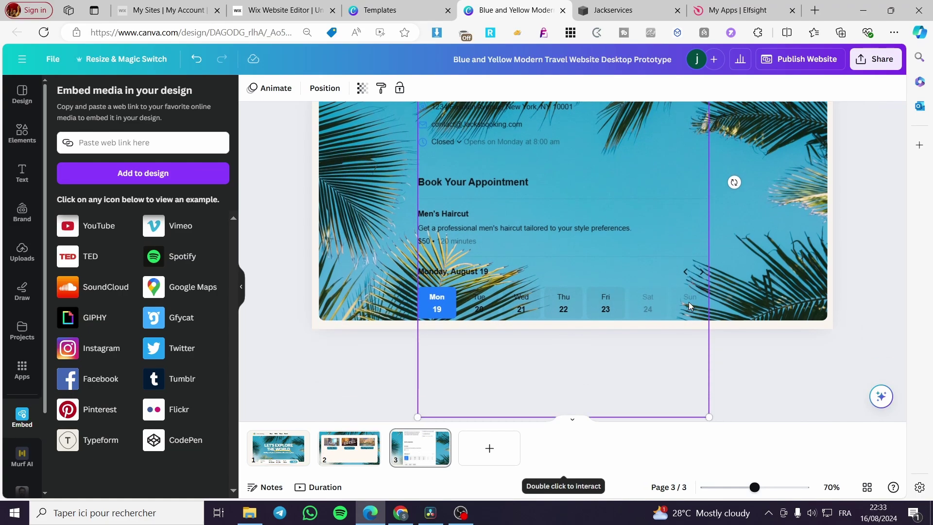
{"action": "left_click_drag", "start_coordinate": [709, 412], "coordinate": [724, 360]}
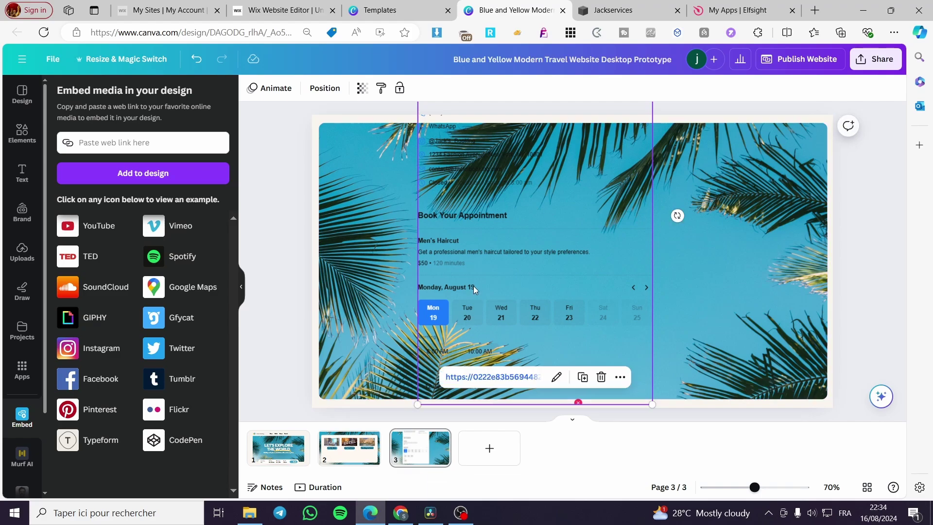
{"action": "left_click_drag", "start_coordinate": [533, 224], "coordinate": [556, 312]}
{"action": "scroll", "coordinate": [678, 394], "scroll_direction": "down", "scroll_amount": 2}
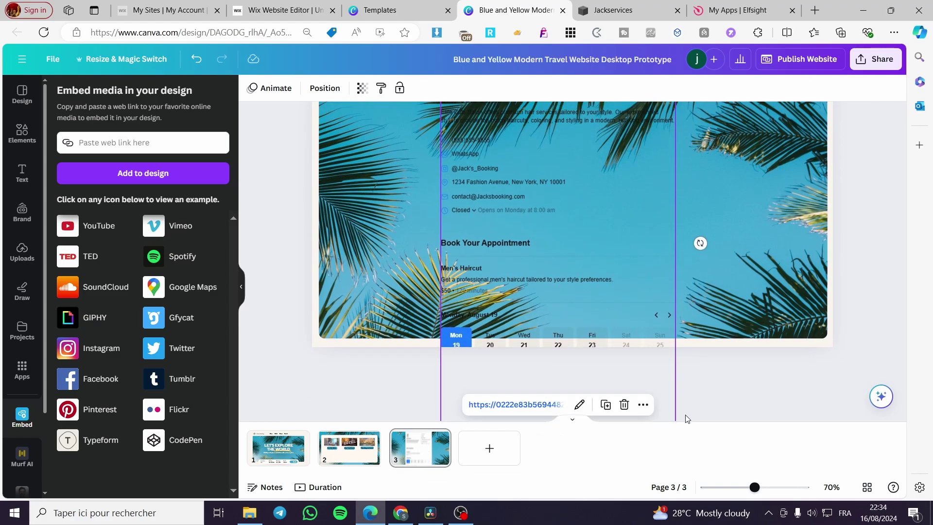
{"action": "left_click_drag", "start_coordinate": [676, 411], "coordinate": [678, 284]}
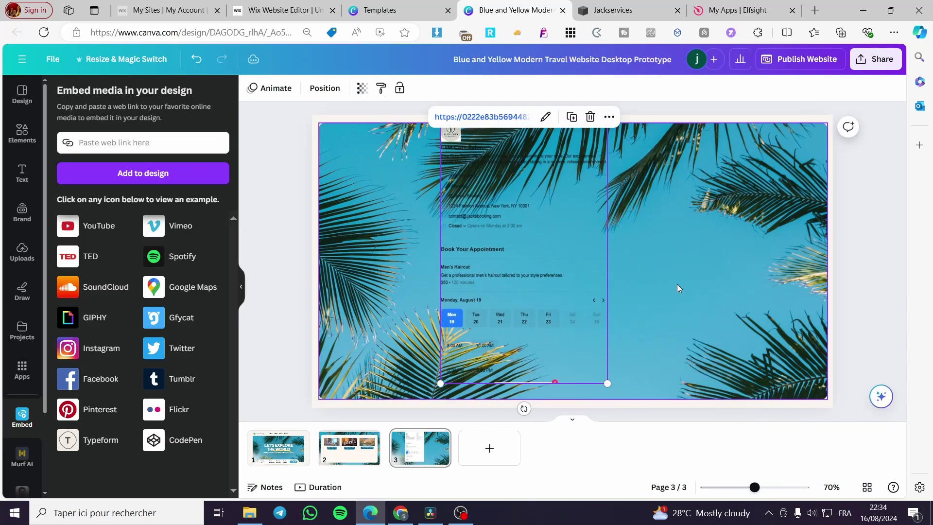
Delete the palm background image and the landscape placeholder frame behind the widget on page 3
{"action": "left_click", "coordinate": [678, 282]}
{"action": "key", "text": "Delete"}
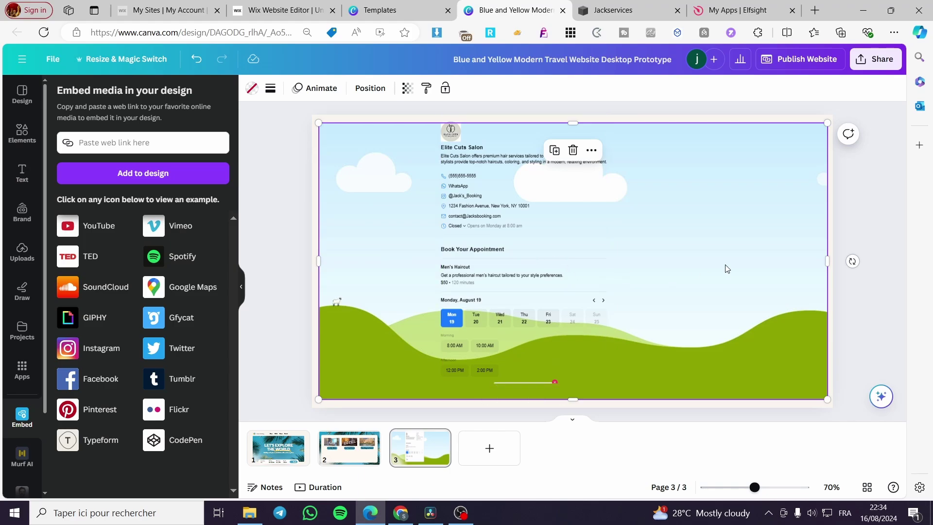
{"action": "key", "text": "Delete"}
Enlarge the booking widget to the full height of page 3 and center it horizontally
{"action": "left_click", "coordinate": [593, 290]}
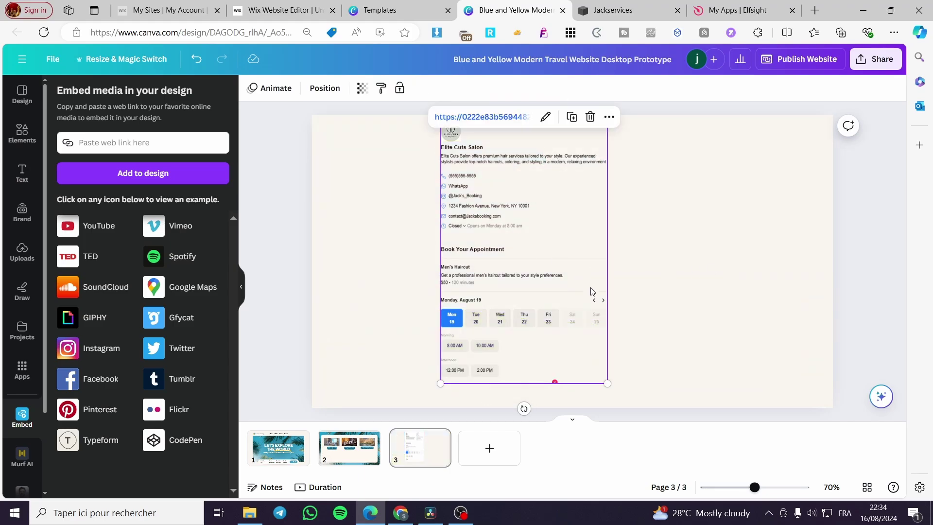
{"action": "left_click_drag", "start_coordinate": [608, 383], "coordinate": [648, 395]}
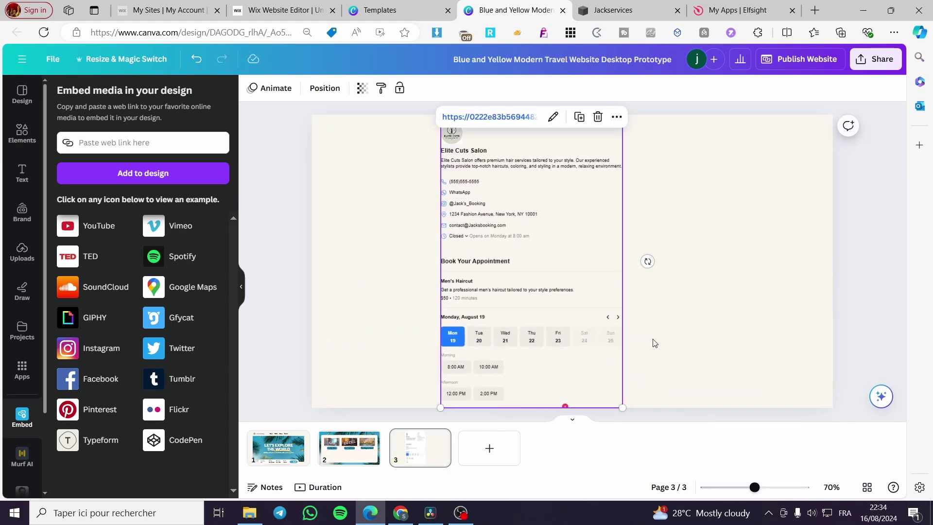
{"action": "left_click", "coordinate": [683, 330]}
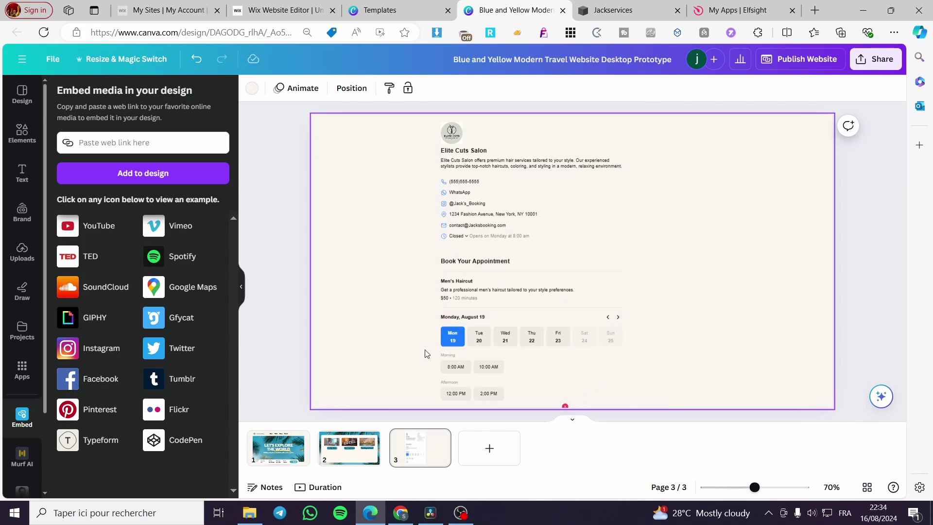
{"action": "left_click", "coordinate": [598, 317]}
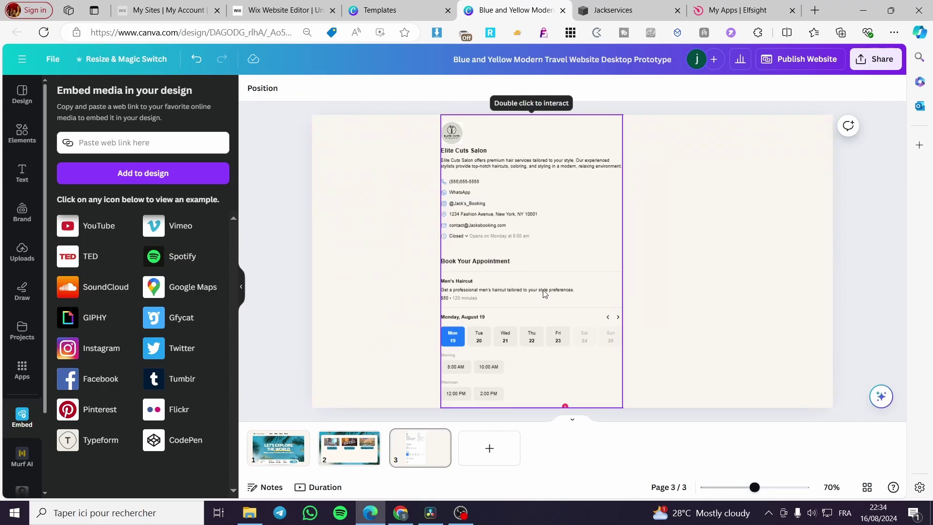
{"action": "left_click_drag", "start_coordinate": [544, 291], "coordinate": [590, 254]}
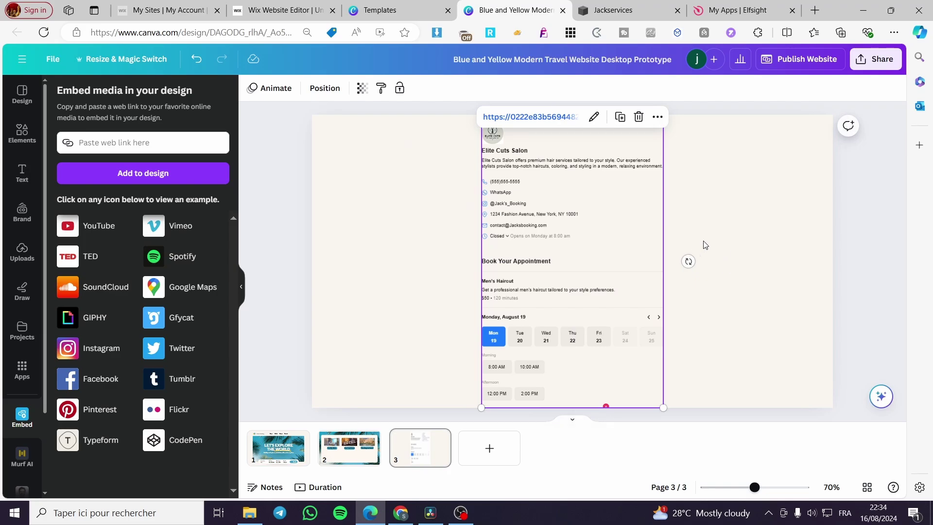
Publish the website and open its live version
{"action": "left_click", "coordinate": [807, 59]}
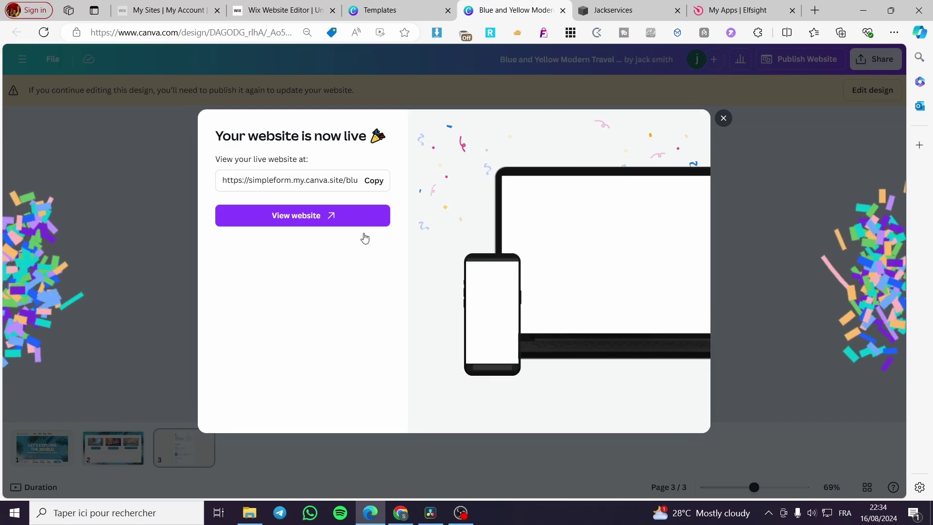
{"action": "left_click", "coordinate": [318, 217]}
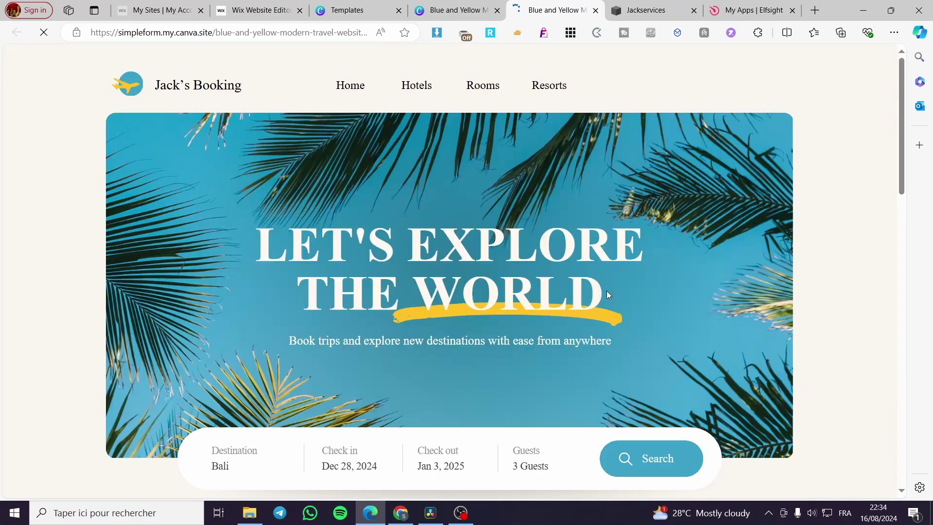
Examine the live site from the hero section through the hotel section to the embedded booking widget
{"action": "scroll", "coordinate": [528, 346], "scroll_direction": "down", "scroll_amount": 2}
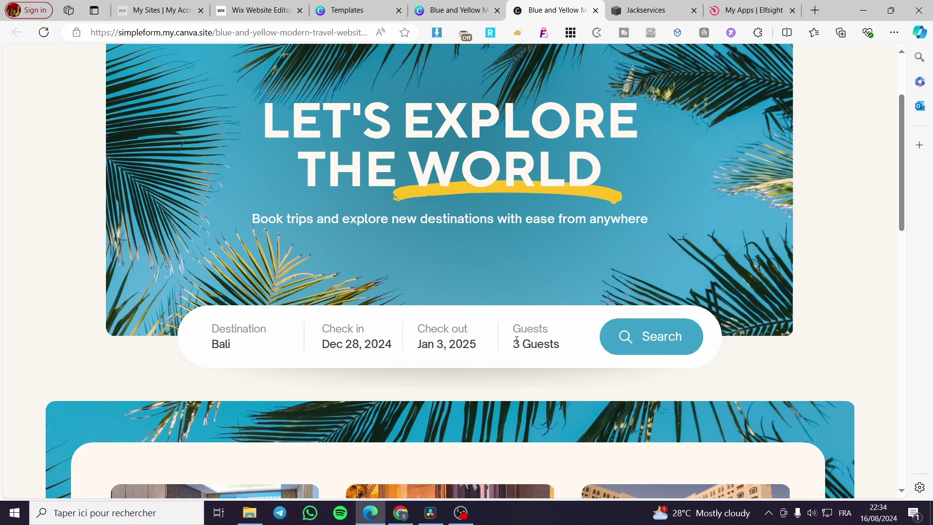
{"action": "scroll", "coordinate": [258, 344], "scroll_direction": "down", "scroll_amount": 5}
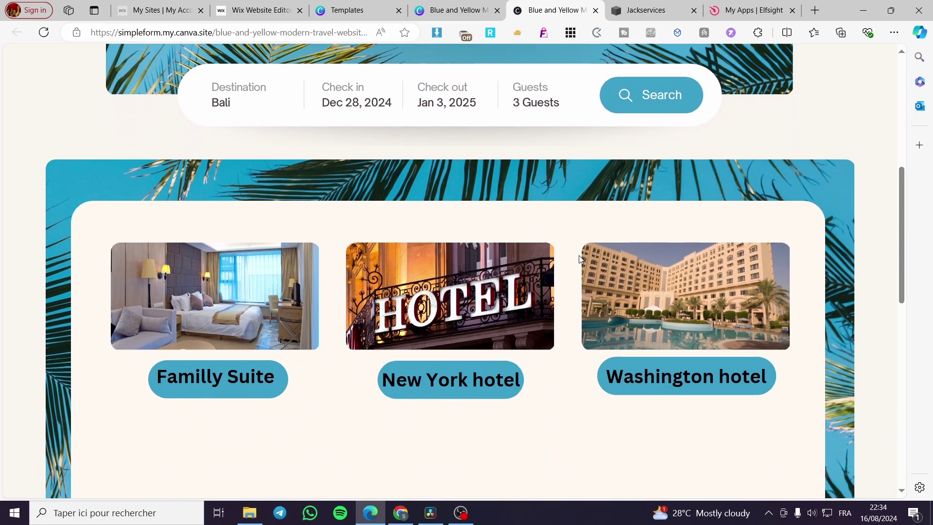
{"action": "scroll", "coordinate": [679, 271], "scroll_direction": "down", "scroll_amount": 8}
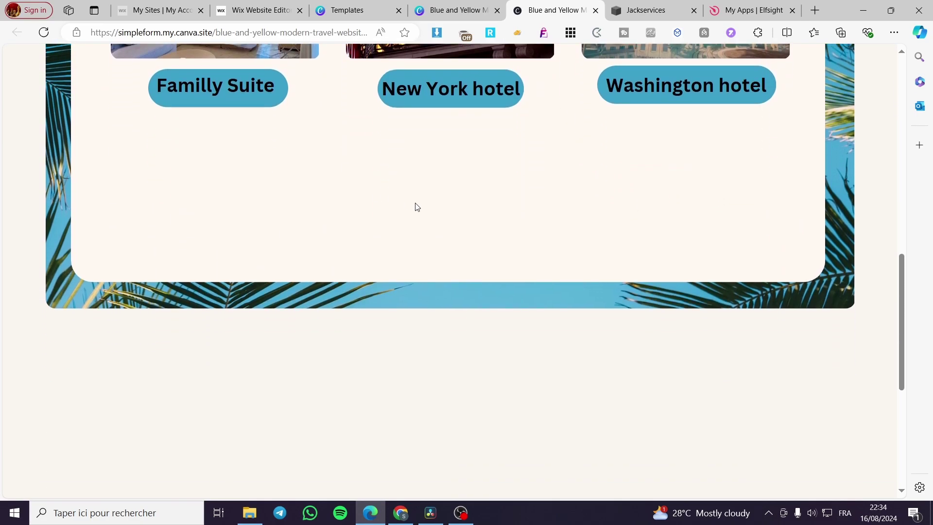
{"action": "scroll", "coordinate": [589, 243], "scroll_direction": "down", "scroll_amount": 3}
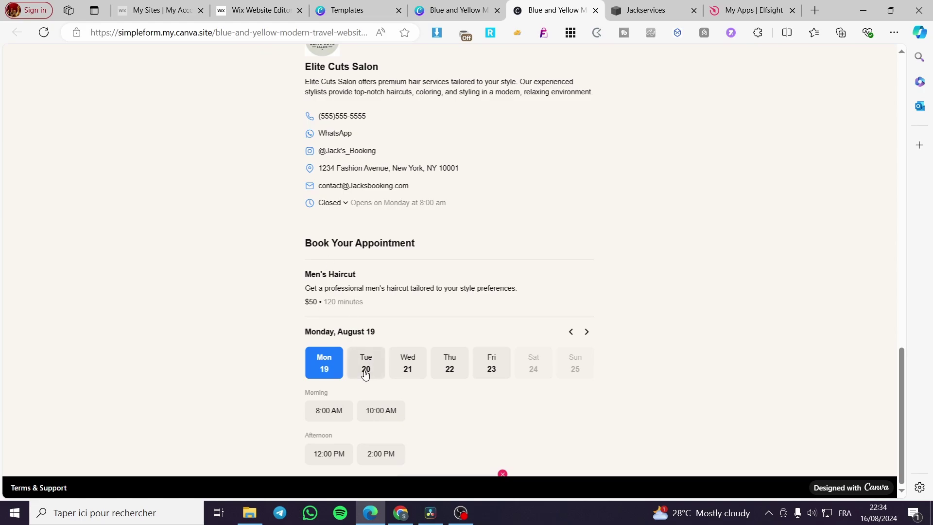
{"action": "scroll", "coordinate": [330, 243], "scroll_direction": "up", "scroll_amount": 2}
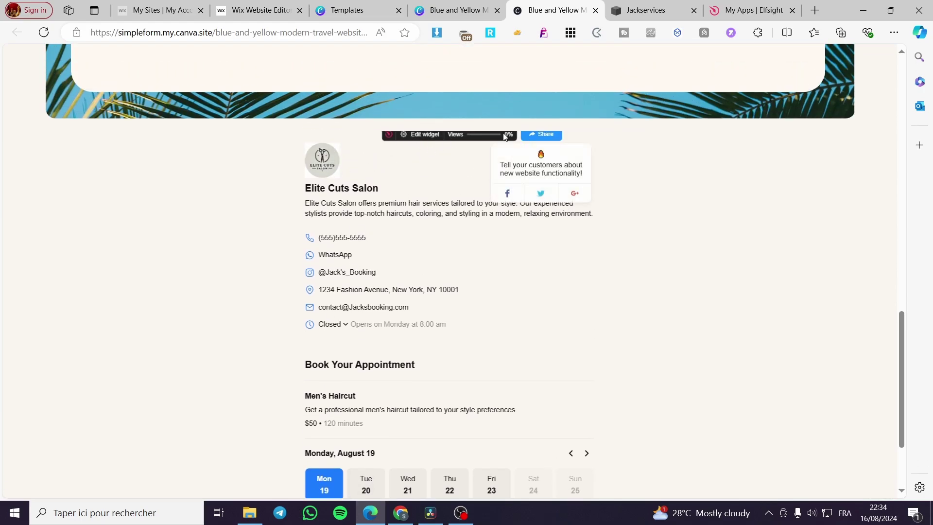
{"action": "scroll", "coordinate": [328, 165], "scroll_direction": "down", "scroll_amount": 1}
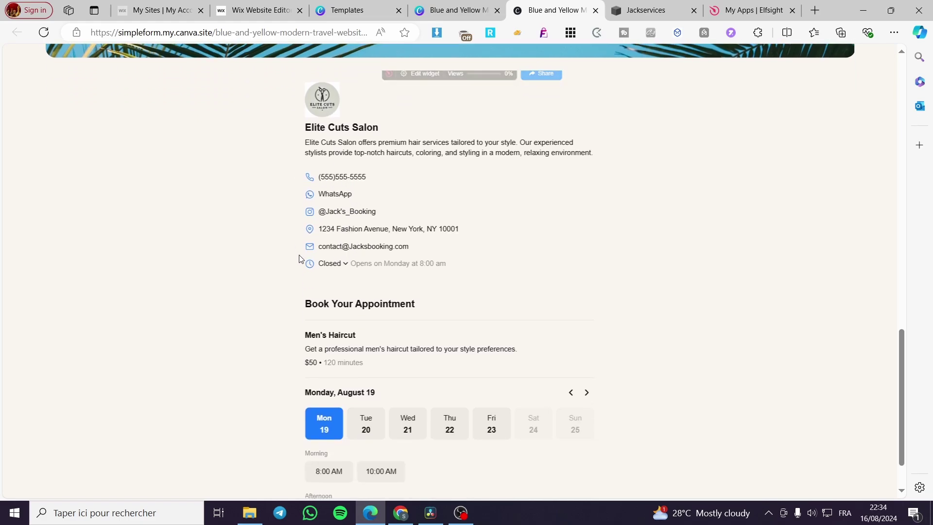
{"action": "scroll", "coordinate": [311, 272], "scroll_direction": "down", "scroll_amount": 1}
Test the live booking widget by trying several weekdays, picking Friday, August 23 at 10:00 AM, and checking the details form
{"action": "left_click", "coordinate": [375, 375]}
{"action": "left_click", "coordinate": [408, 367]}
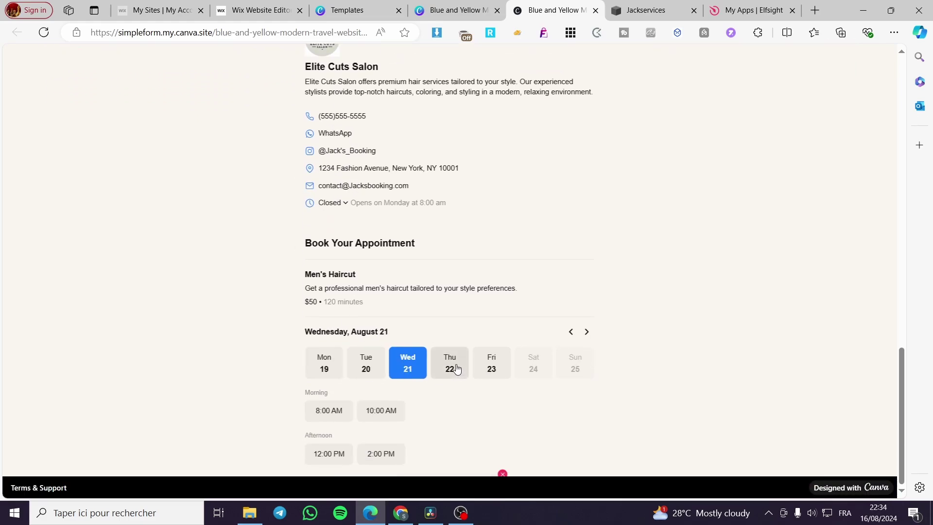
{"action": "left_click", "coordinate": [449, 367]}
{"action": "left_click", "coordinate": [493, 368]}
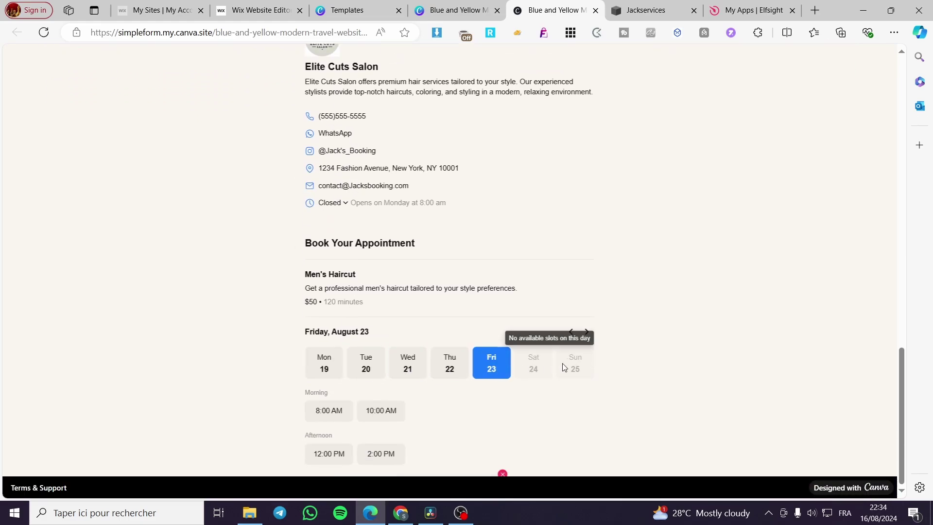
{"action": "left_click", "coordinate": [381, 410]}
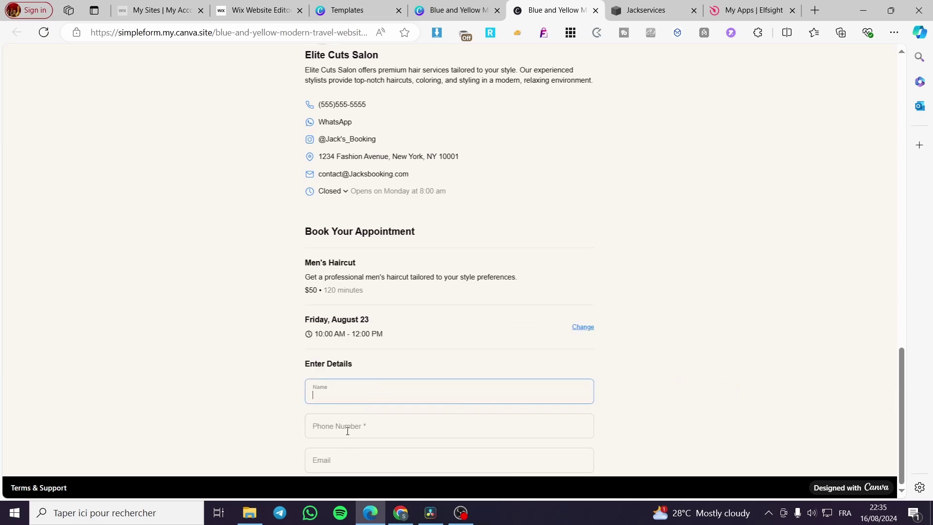
{"action": "left_click", "coordinate": [484, 382]}
{"action": "scroll", "coordinate": [512, 316], "scroll_direction": "up", "scroll_amount": 3}
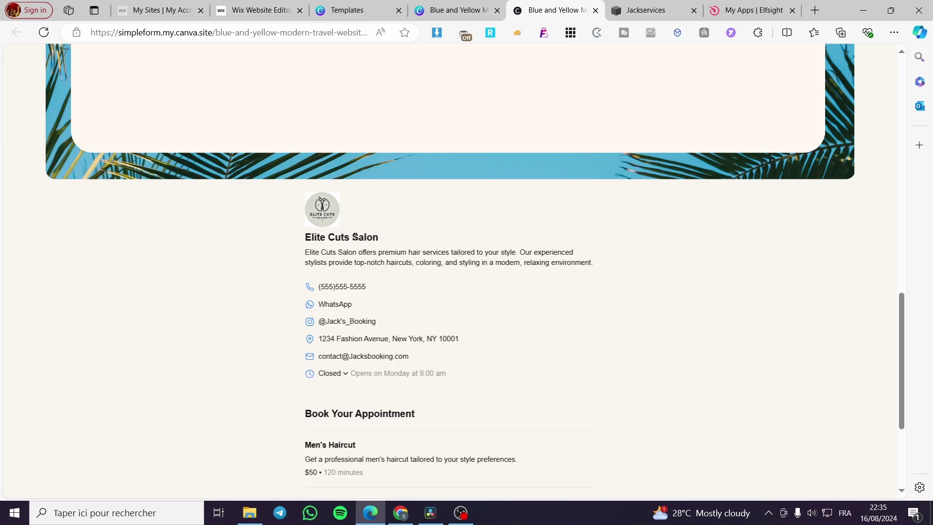
{"action": "scroll", "coordinate": [374, 240], "scroll_direction": "up", "scroll_amount": 5}
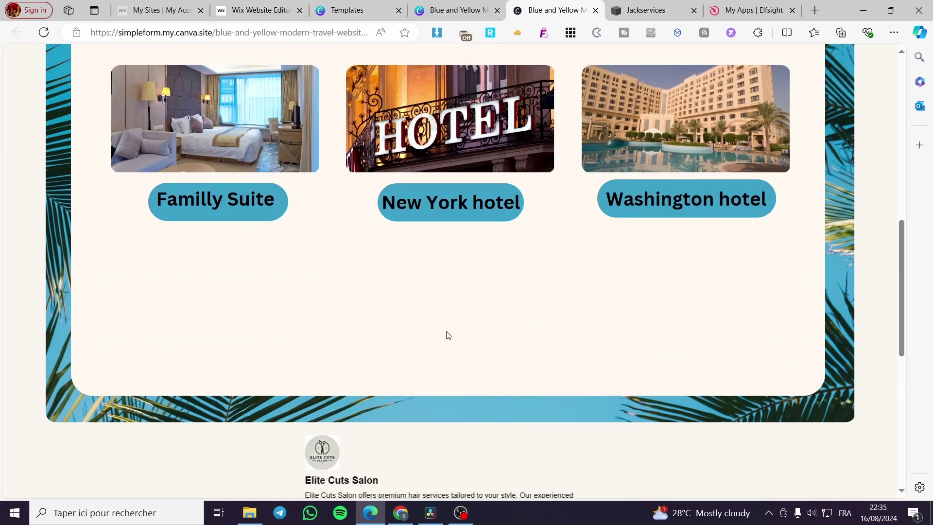
Review the live site's three hotel labels and the booking section below them
{"action": "scroll", "coordinate": [387, 379], "scroll_direction": "down", "scroll_amount": 1}
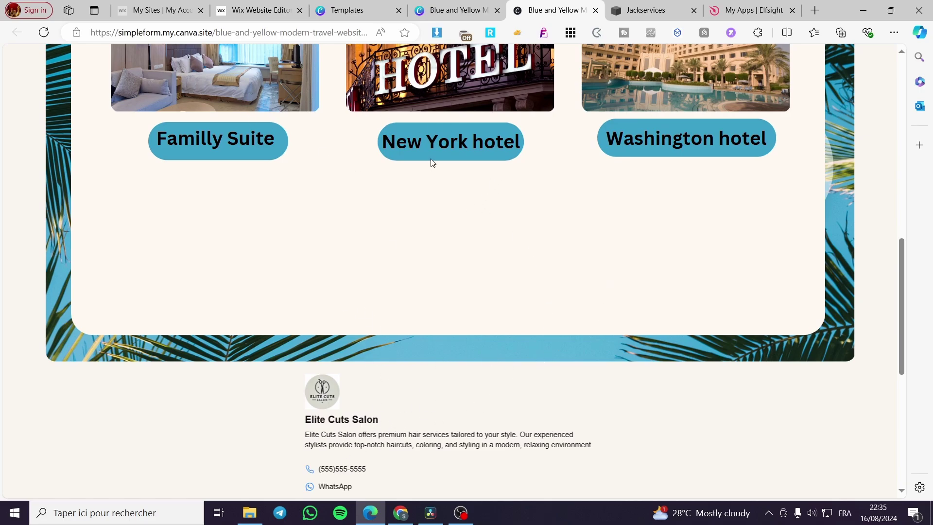
{"action": "scroll", "coordinate": [420, 401], "scroll_direction": "down", "scroll_amount": 2}
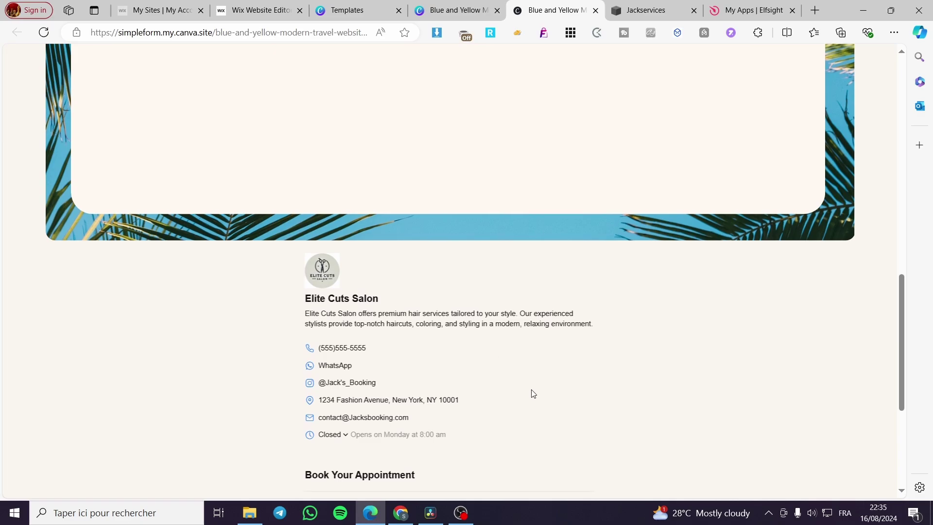
{"action": "scroll", "coordinate": [246, 314], "scroll_direction": "up", "scroll_amount": 7}
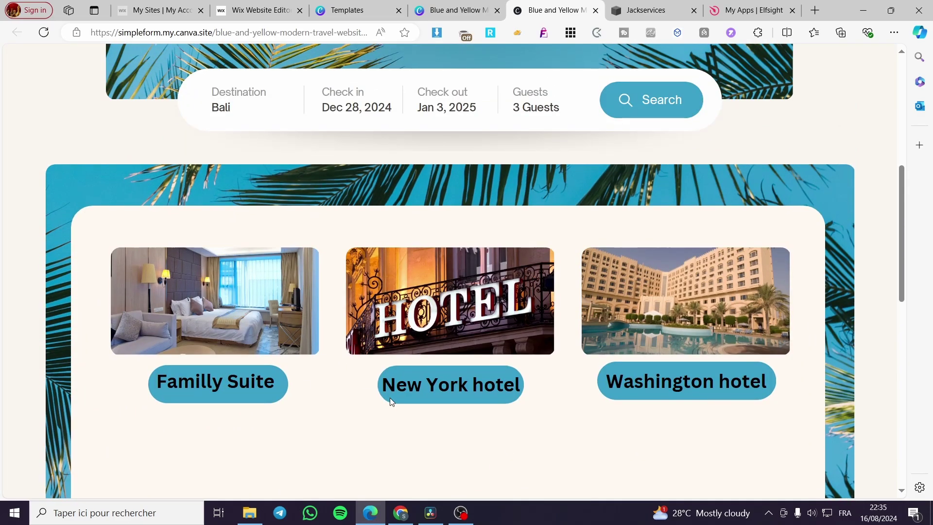
{"action": "scroll", "coordinate": [575, 435], "scroll_direction": "down", "scroll_amount": 3}
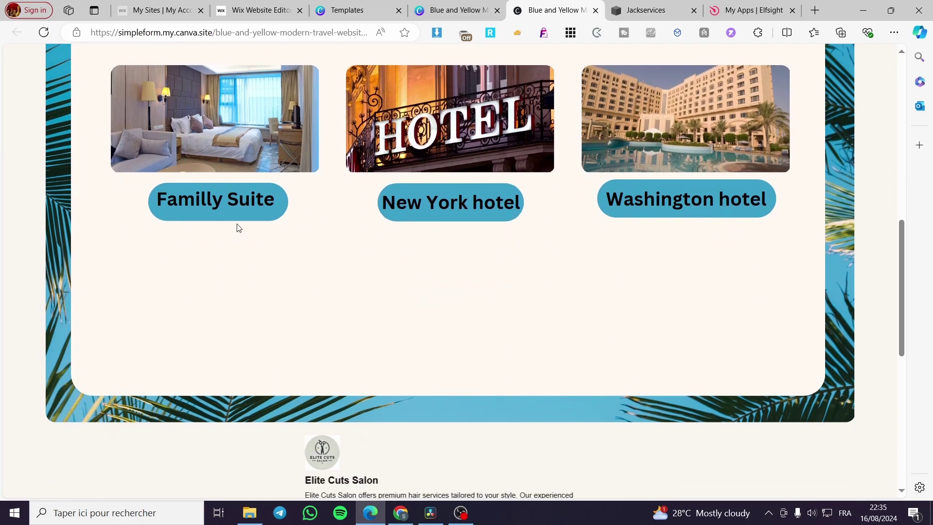
{"action": "scroll", "coordinate": [561, 459], "scroll_direction": "down", "scroll_amount": 6}
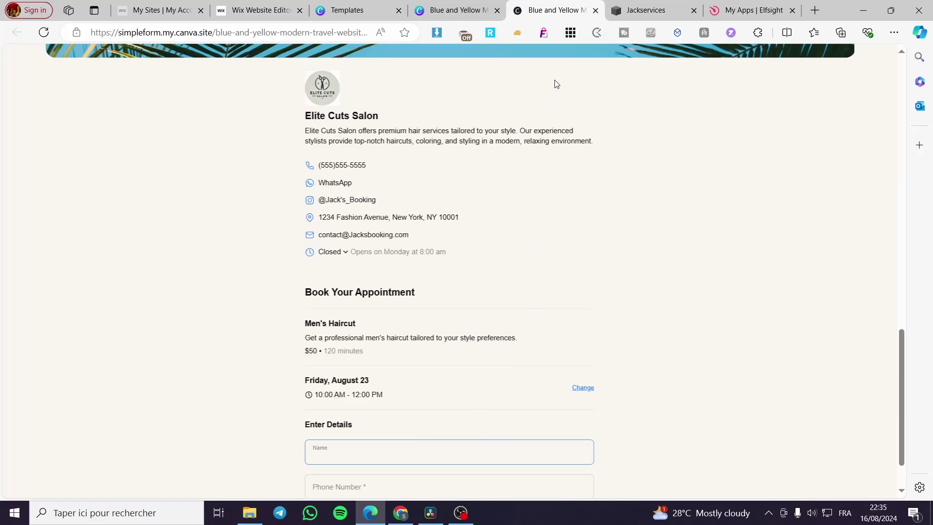
Close the live site, dismiss the publish confirmation, and return the website design to editing
{"action": "left_click", "coordinate": [595, 11]}
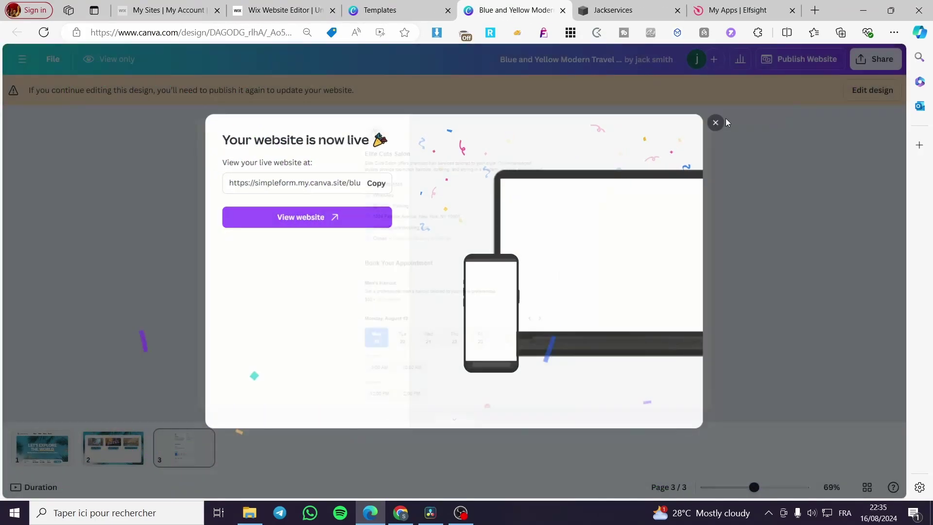
{"action": "left_click", "coordinate": [717, 122]}
{"action": "left_click", "coordinate": [863, 90]}
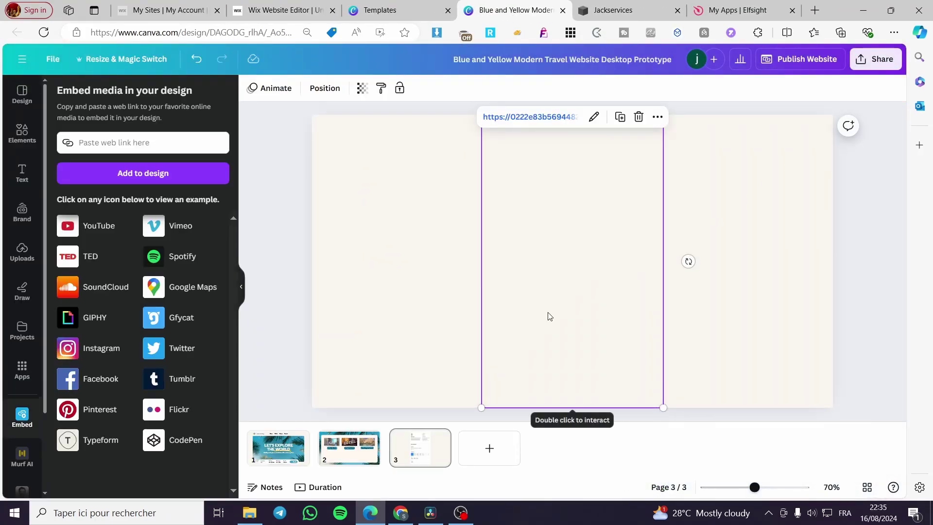
Link the "Familly Suite" text on page 2 to page 3 of the document
{"action": "scroll", "coordinate": [706, 281], "scroll_direction": "up", "scroll_amount": 5}
{"action": "left_click", "coordinate": [431, 260]}
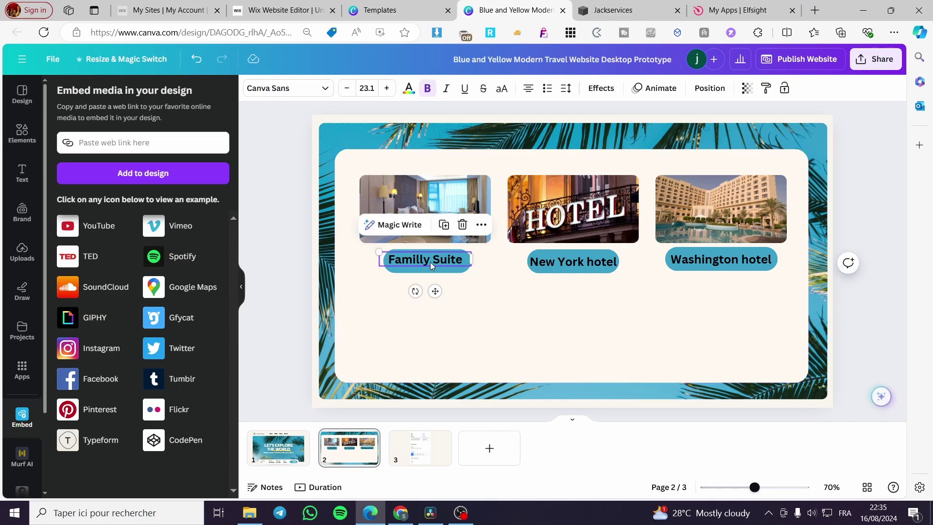
{"action": "left_click", "coordinate": [481, 225]}
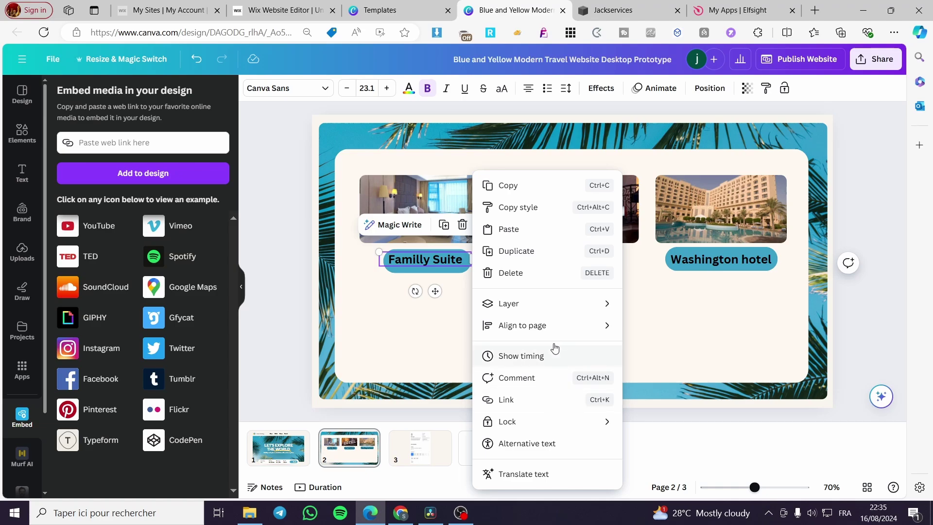
{"action": "left_click", "coordinate": [543, 406]}
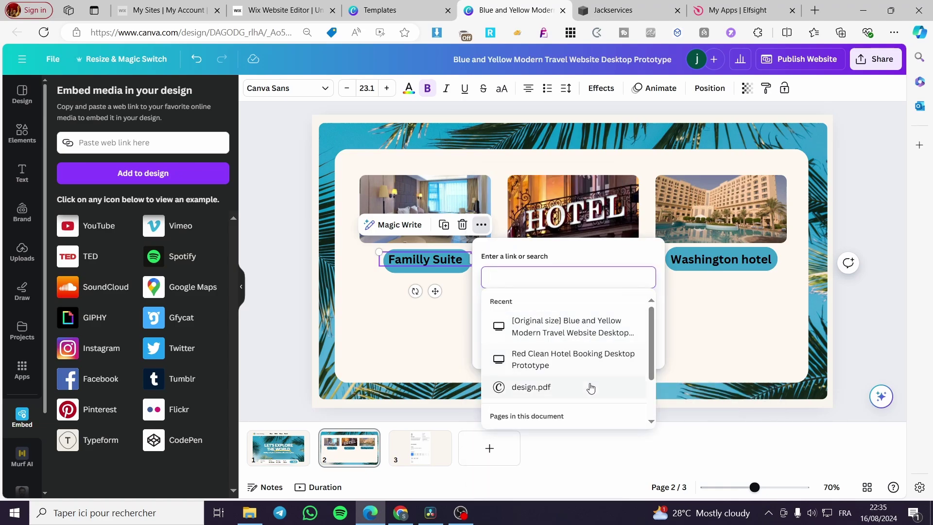
{"action": "scroll", "coordinate": [594, 350], "scroll_direction": "down", "scroll_amount": 3}
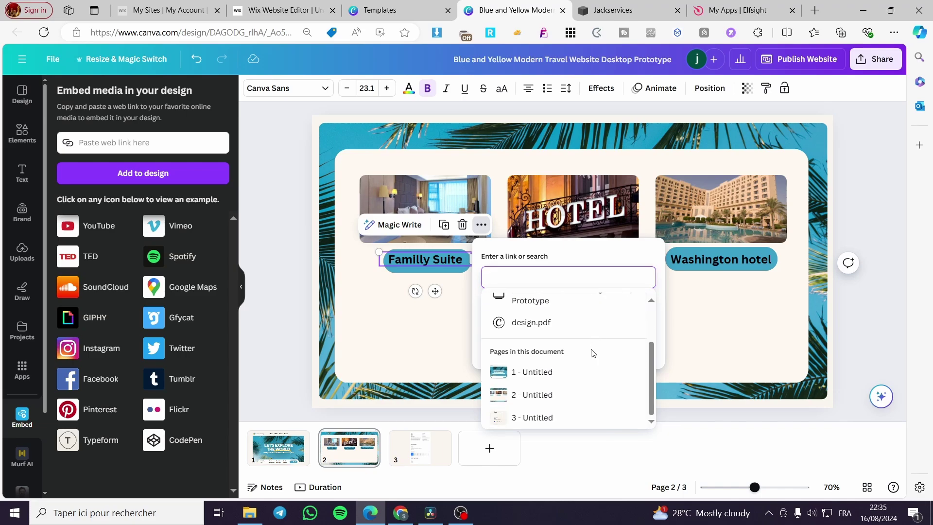
{"action": "left_click", "coordinate": [535, 417]}
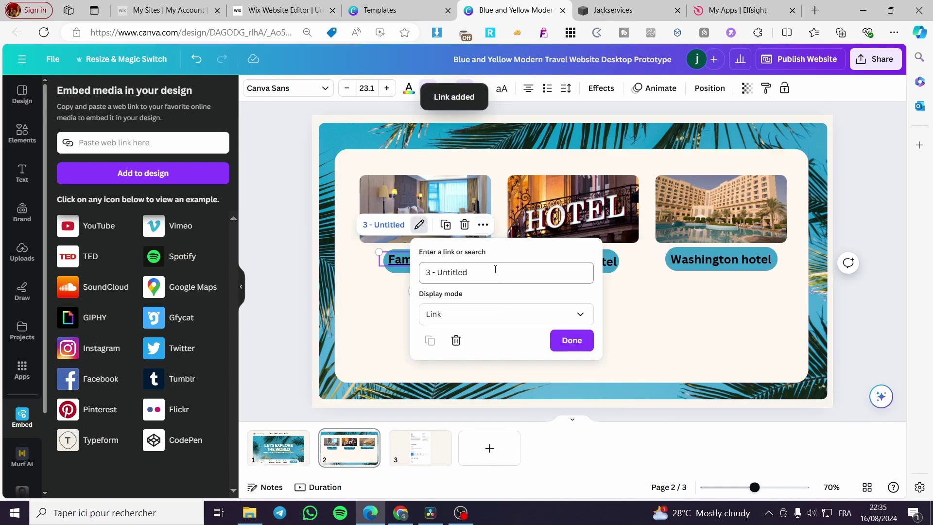
{"action": "left_click", "coordinate": [573, 341]}
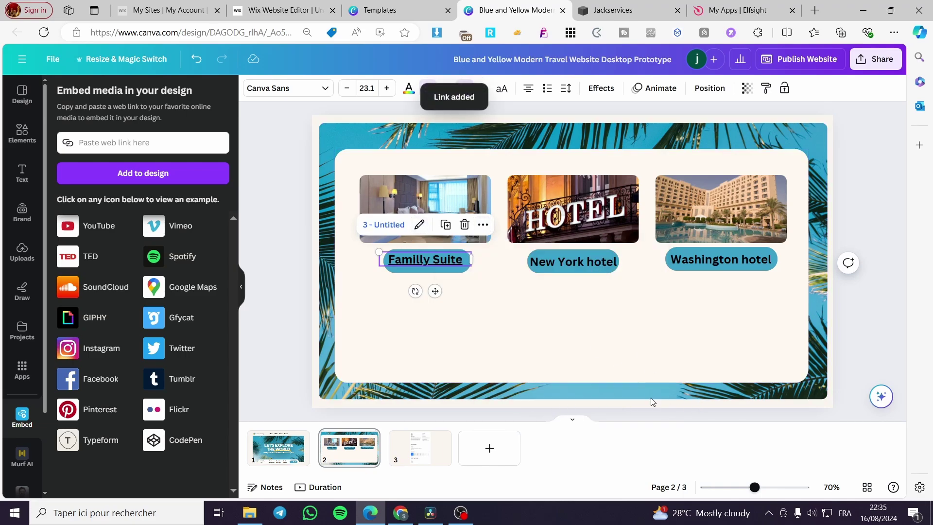
Republish the website and open its live version
{"action": "left_click", "coordinate": [818, 62]}
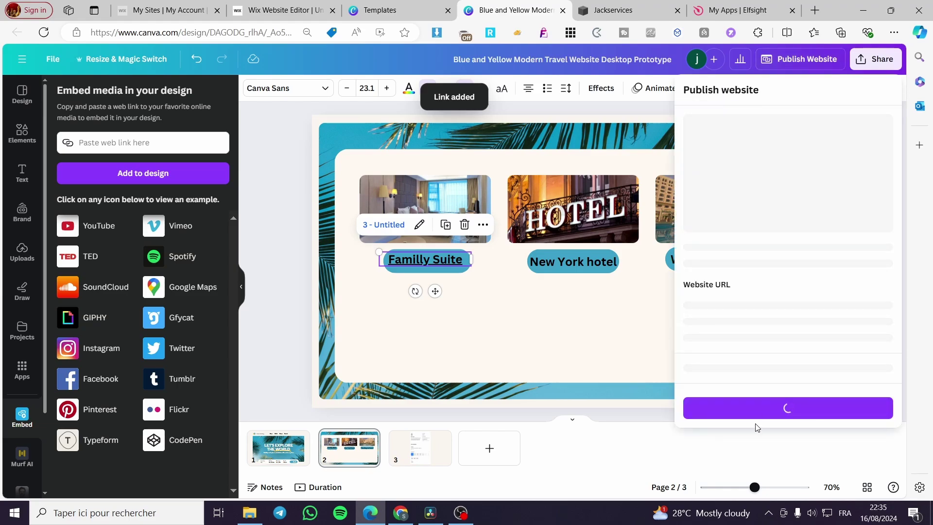
{"action": "left_click", "coordinate": [788, 402]}
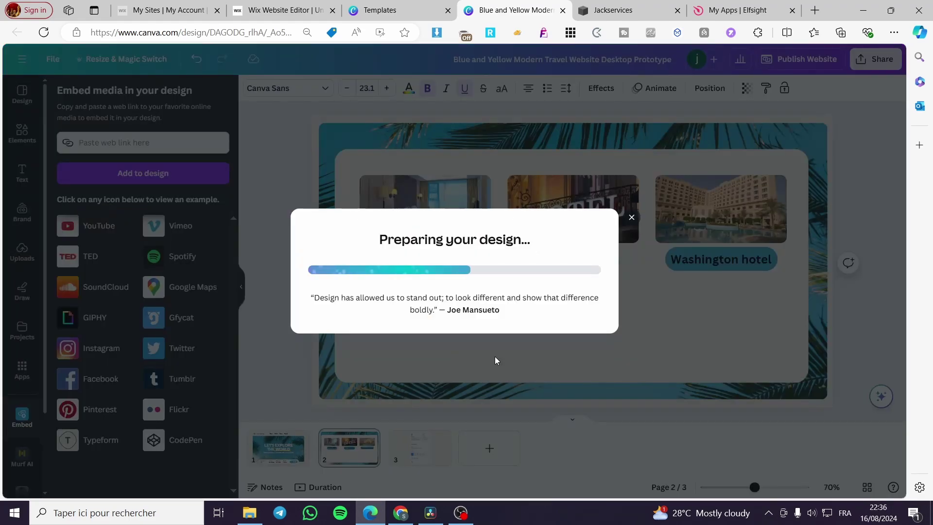
{"action": "key", "text": "Return"}
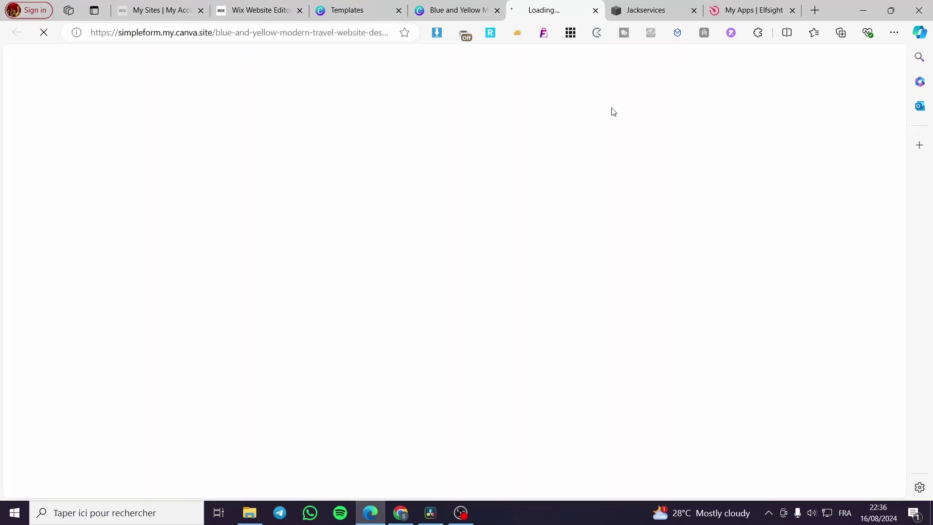
Test the "Familly Suite" link on the live site and check the booking section it leads to
{"action": "scroll", "coordinate": [430, 339], "scroll_direction": "down", "scroll_amount": 10}
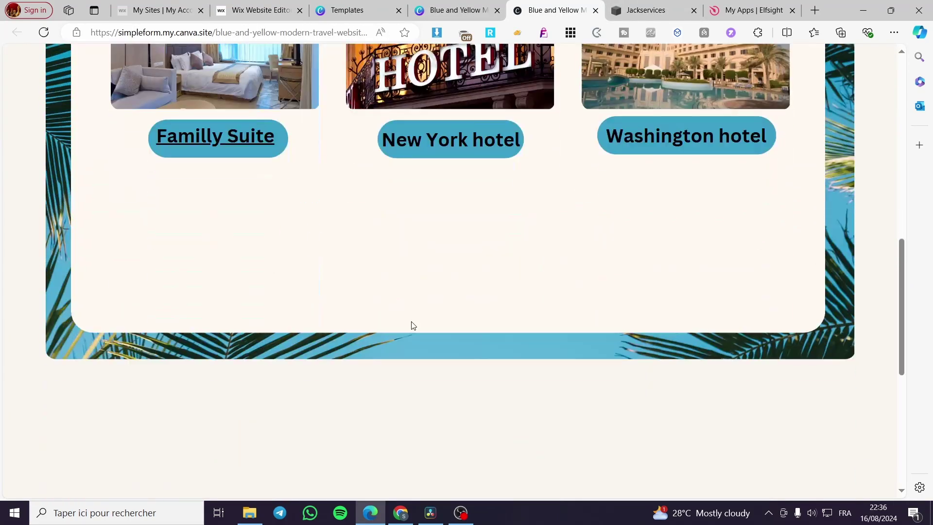
{"action": "left_click", "coordinate": [229, 258]}
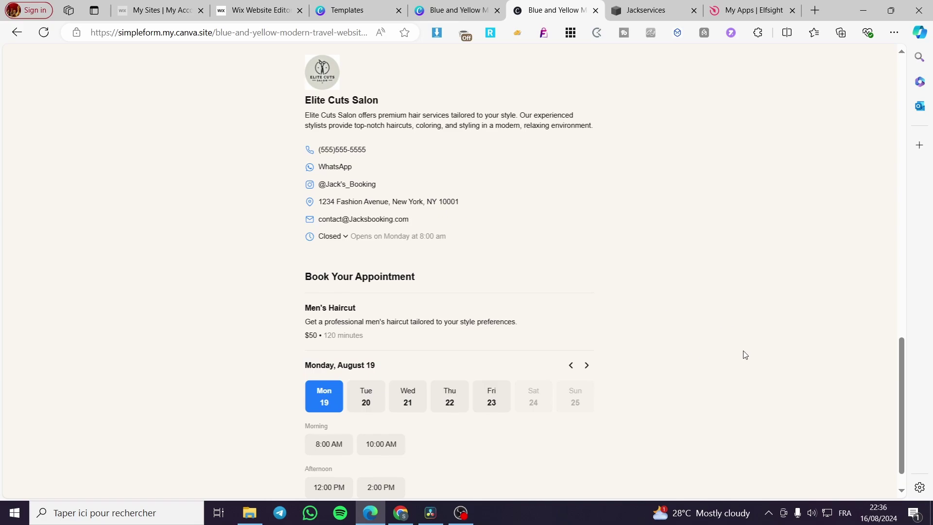
{"action": "scroll", "coordinate": [732, 370], "scroll_direction": "down", "scroll_amount": 1}
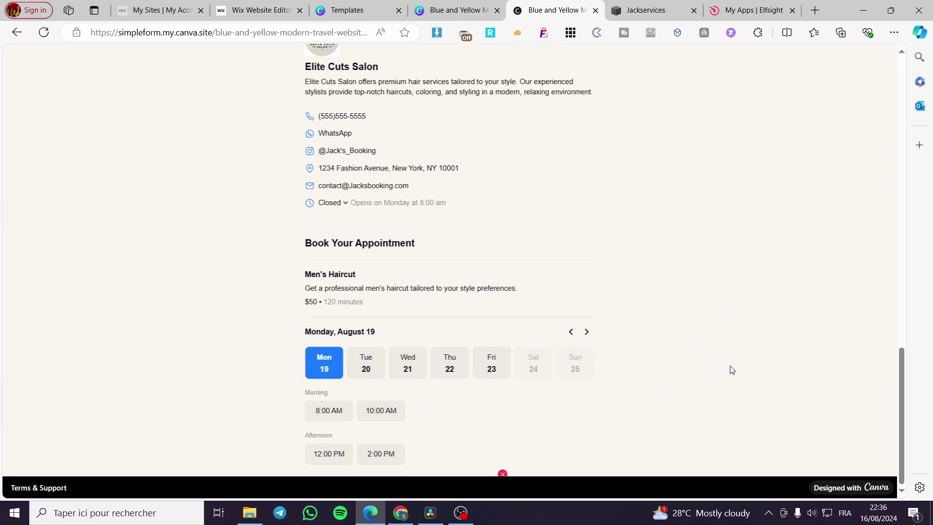